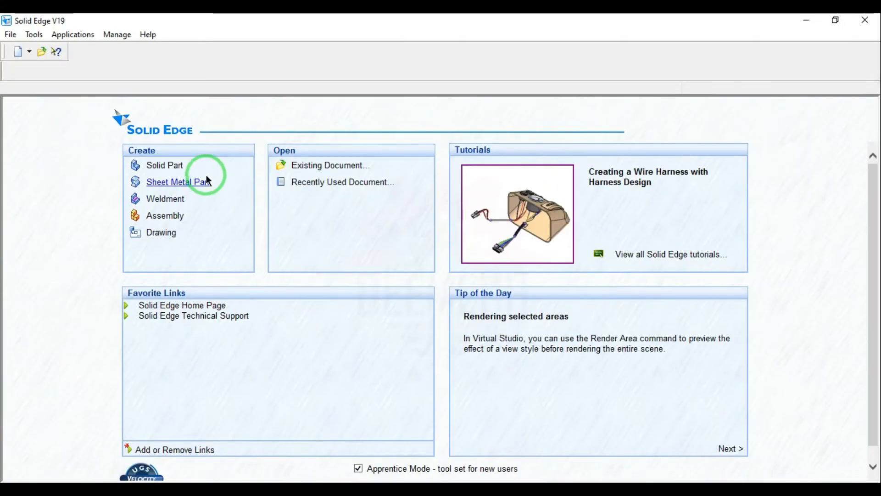
- Create a new solid part document
left_click(172, 170)
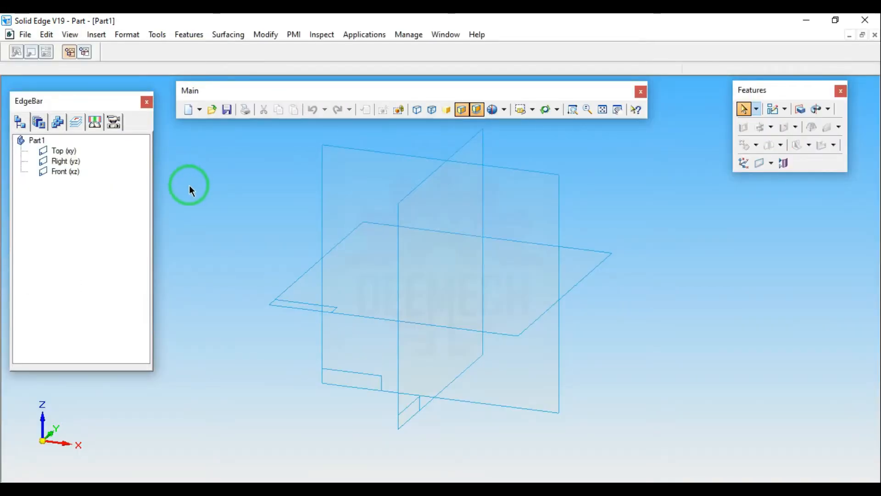
- Check the EdgeBar option and which toolbars are enabled in the part environment
left_click(157, 35)
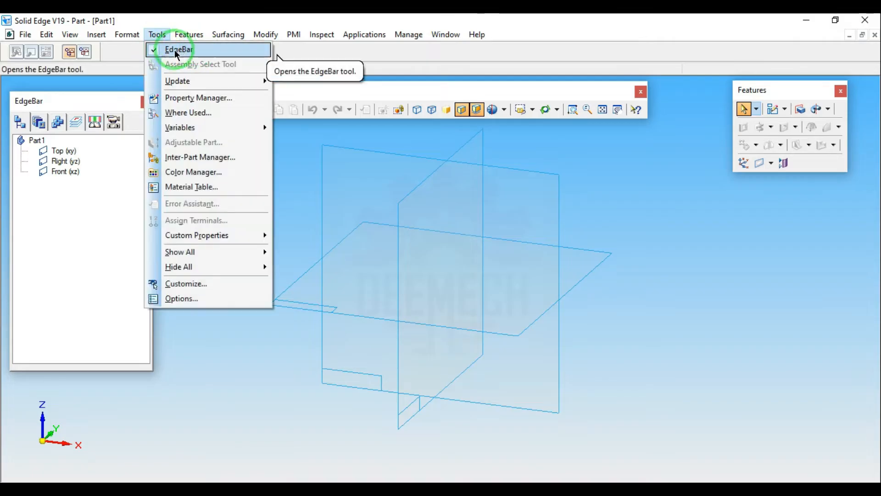
left_click(98, 97)
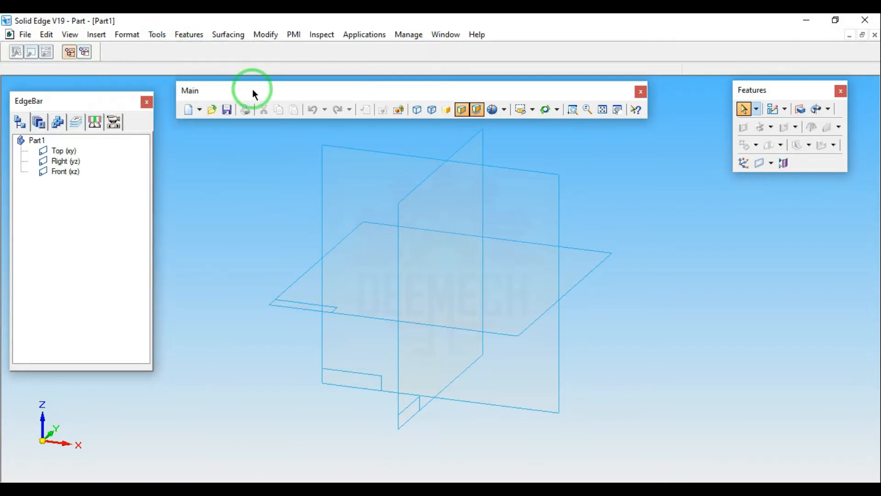
left_click(69, 35)
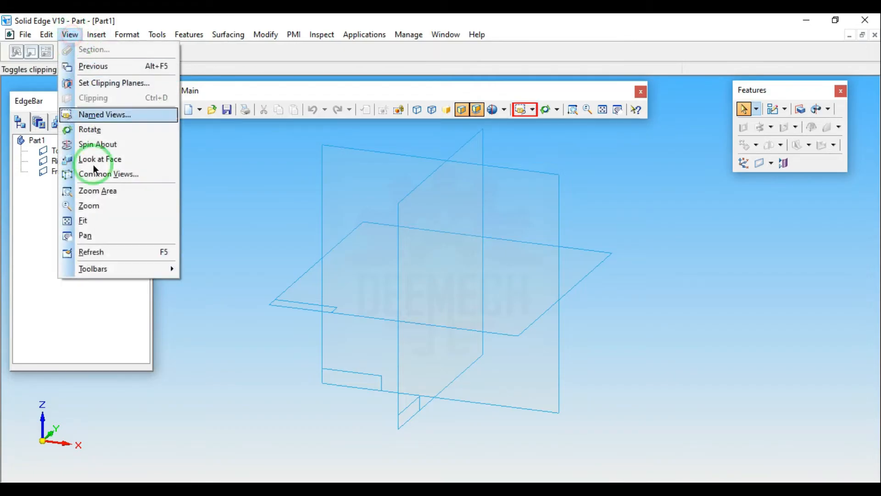
mouse_move(122, 270)
left_click(216, 375)
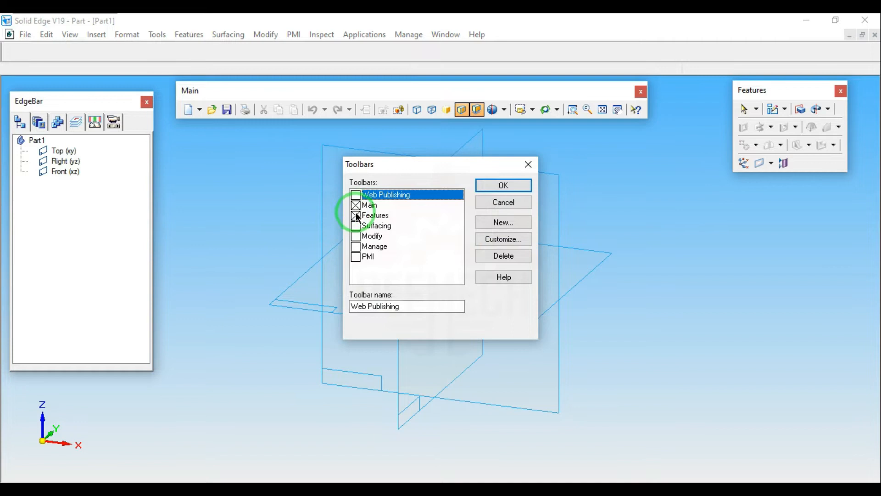
left_click(498, 186)
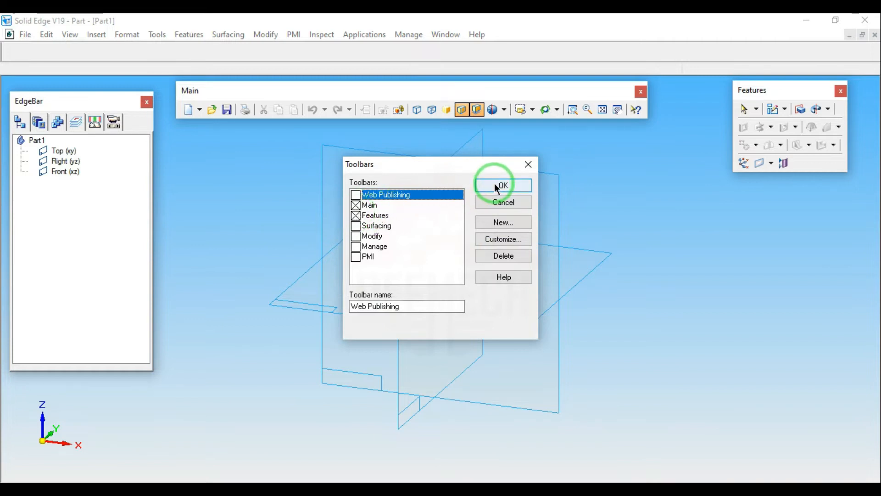
left_click(496, 186)
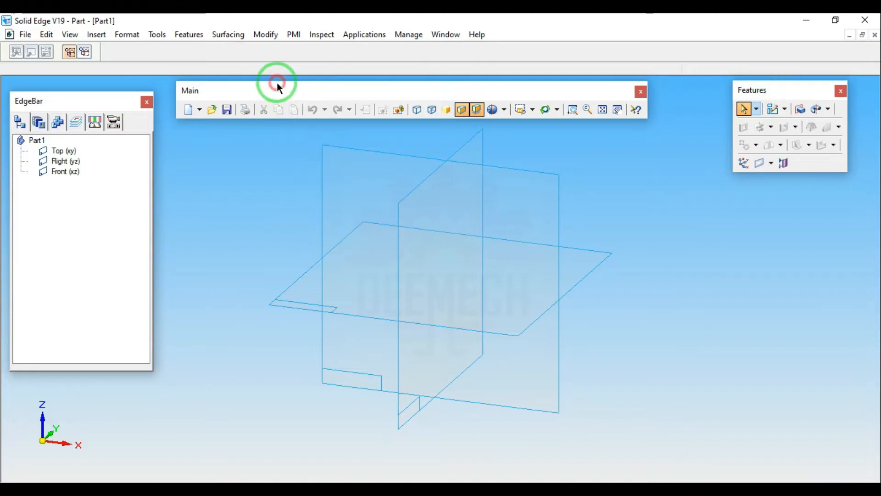
- Switch to the iso view and start a Protrusion profile on the Front (xz) plane
left_click(534, 113)
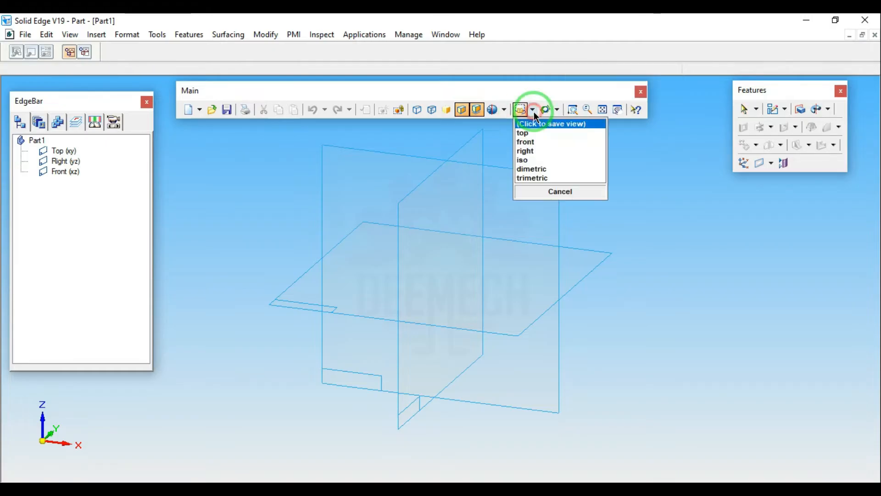
left_click(529, 159)
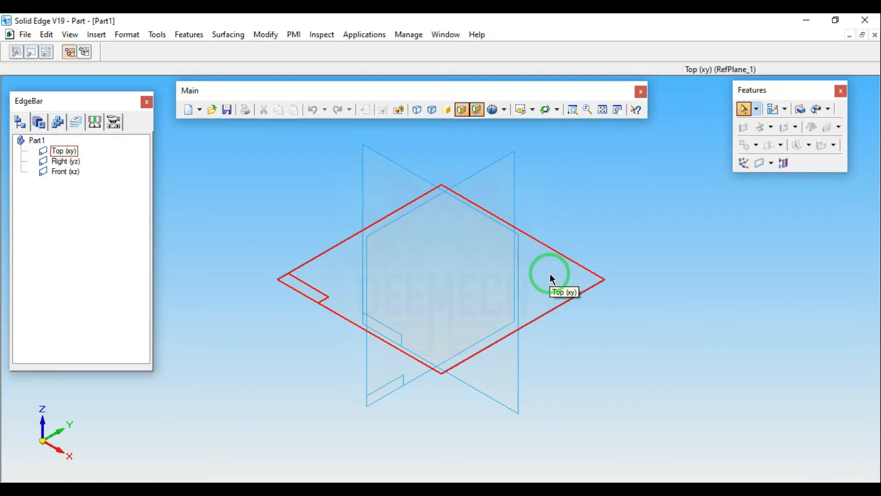
left_click(802, 112)
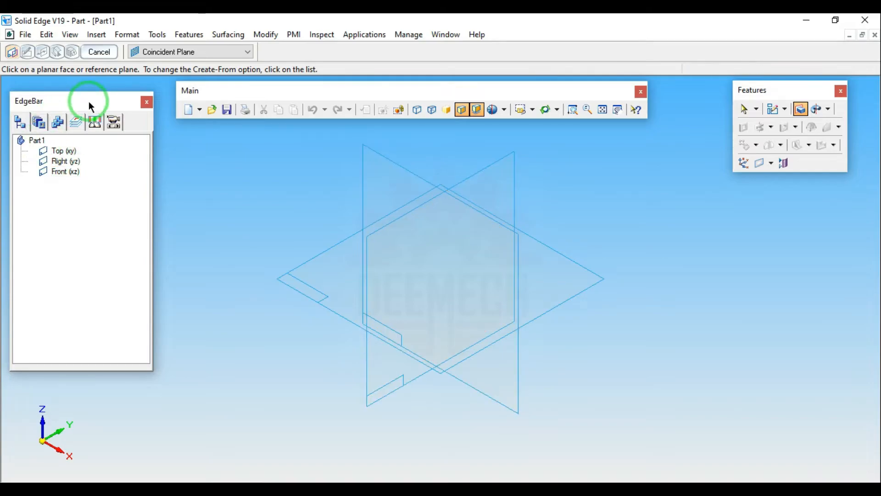
left_click(23, 126)
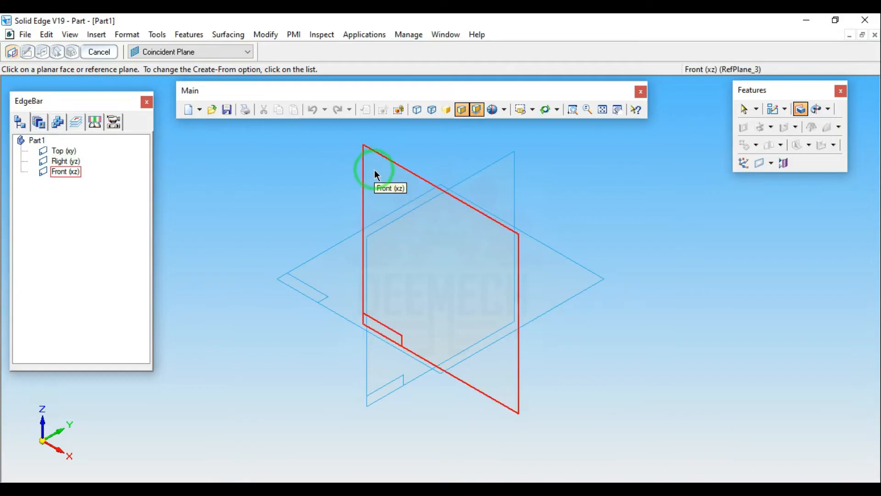
left_click(799, 109)
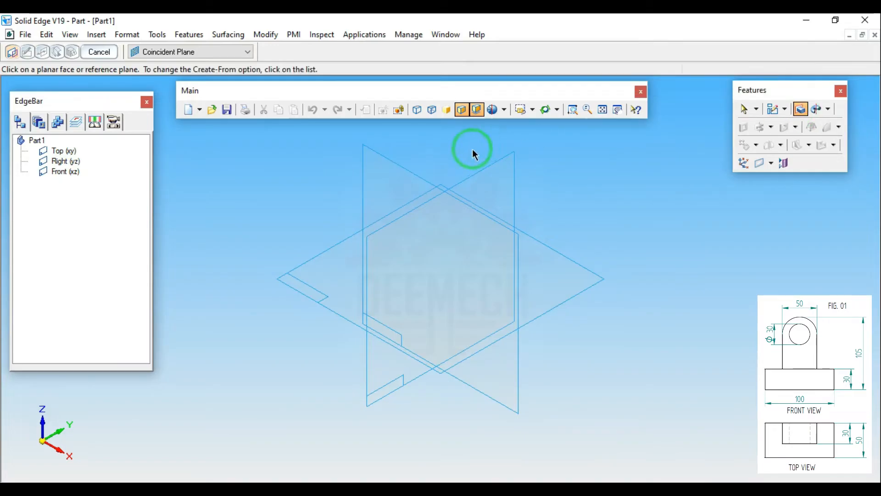
left_click(380, 176)
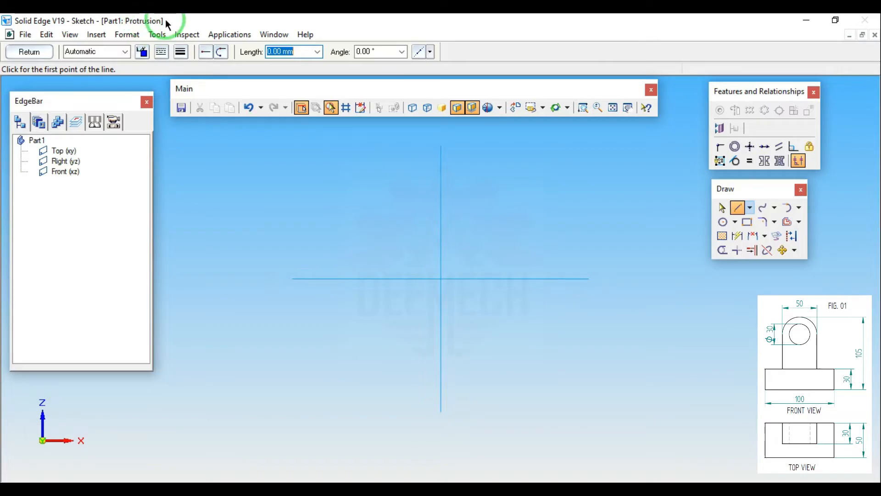
- Check which toolbars are enabled in the sketch environment
left_click(78, 39)
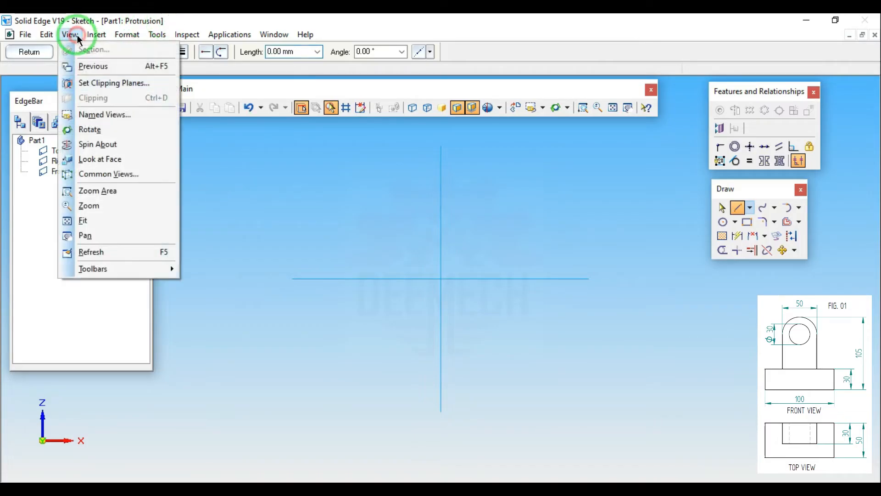
left_click(147, 270)
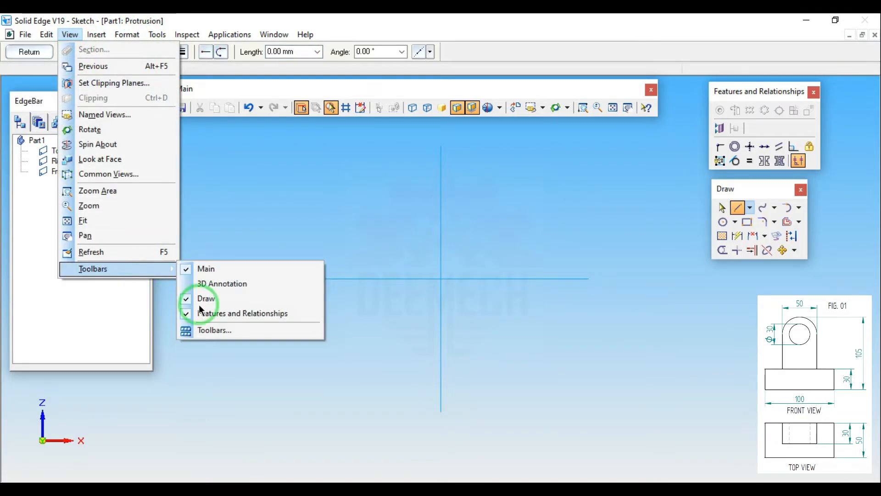
left_click(213, 330)
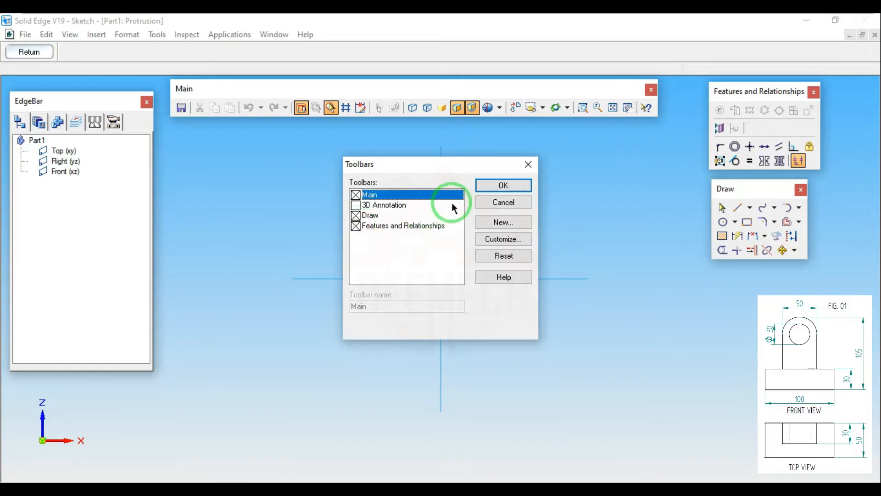
left_click(504, 185)
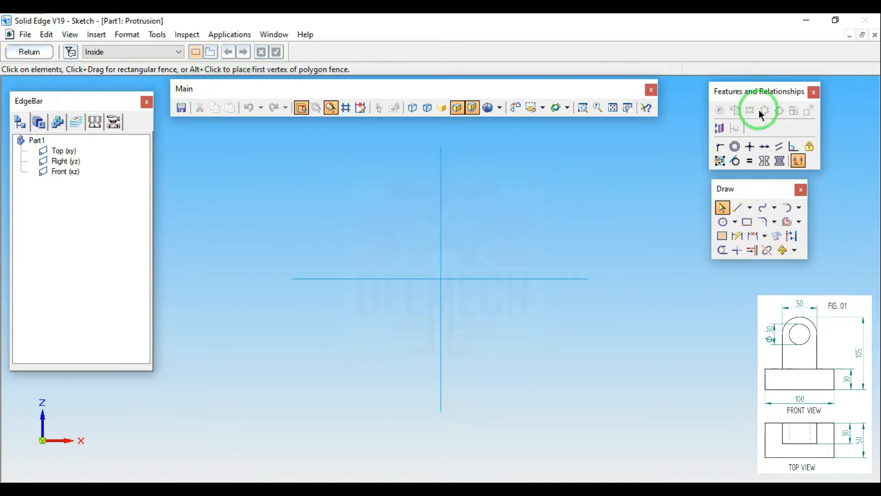
- Sketch a rectangle above the horizontal reference line, crossing the vertical reference line
left_click(752, 188)
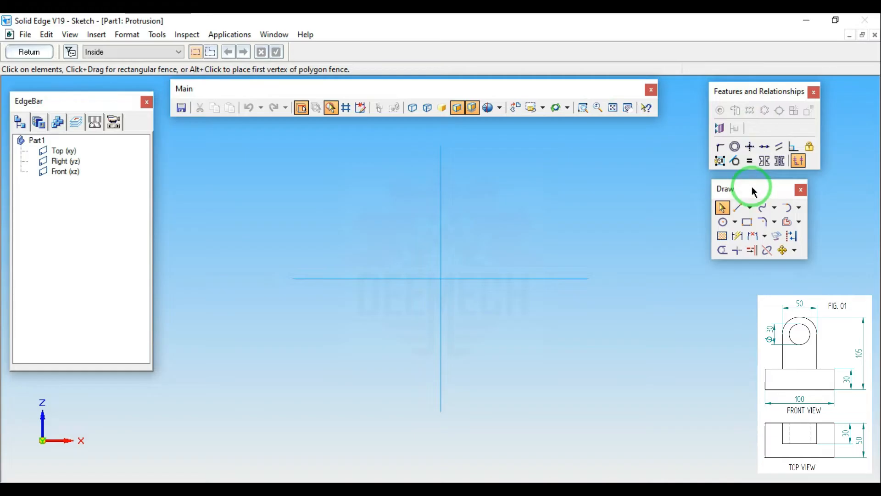
left_click(746, 223)
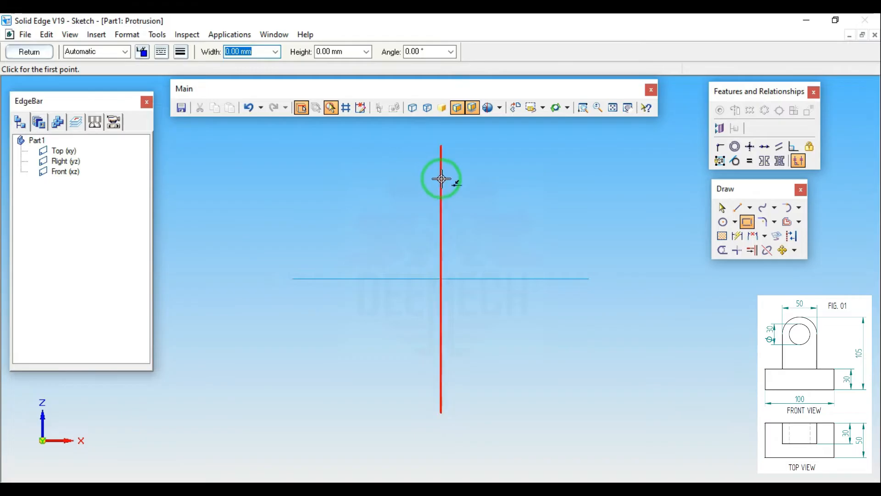
left_click_drag(408, 171, 551, 258)
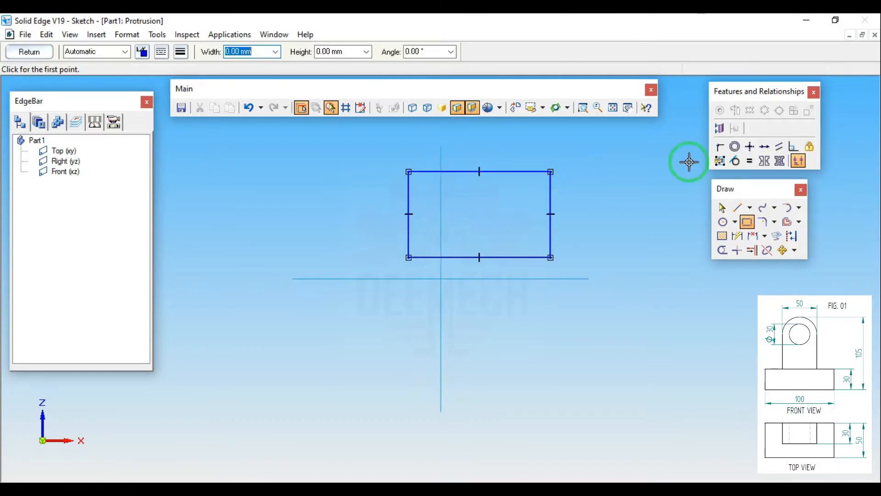
- Connect the midpoint of the rectangle's upper edge to the vertical reference line
left_click(719, 146)
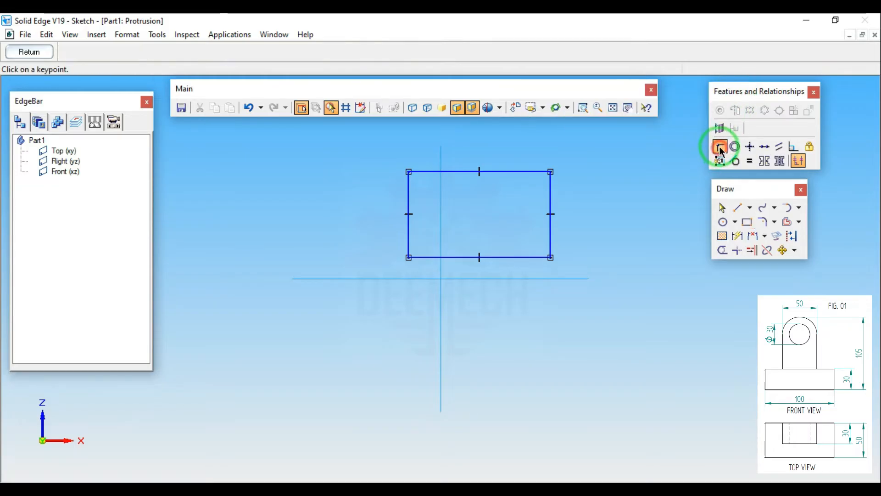
left_click(479, 172)
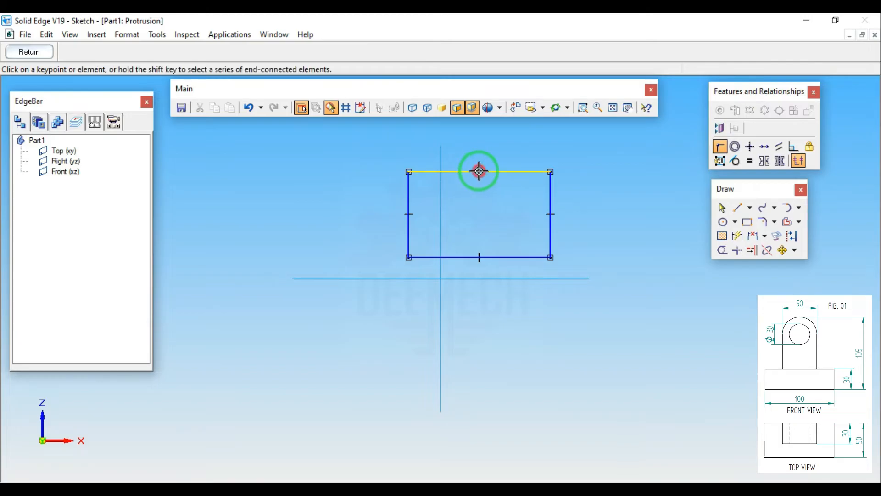
left_click(440, 193)
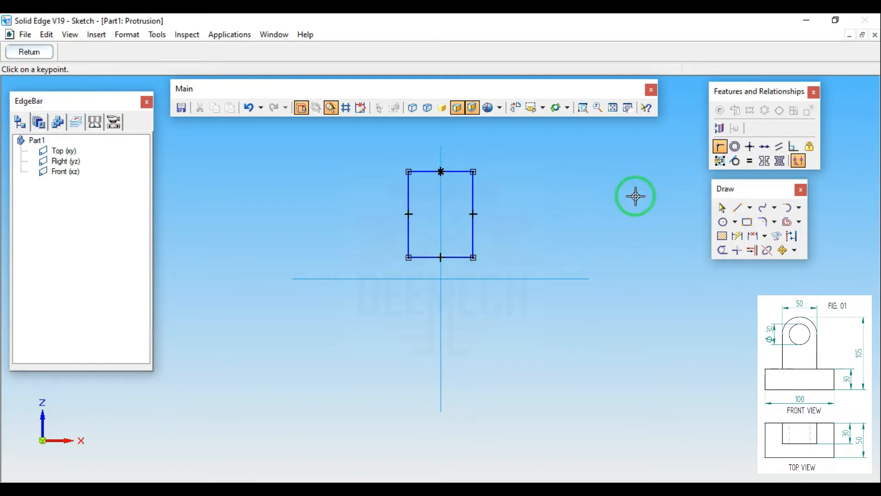
- Make the rectangle's lower edge collinear with the horizontal reference line
left_click(764, 148)
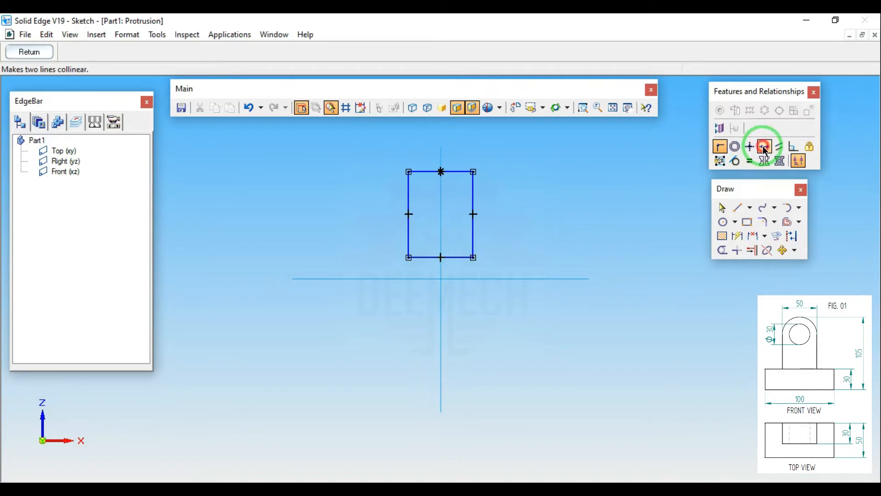
left_click(456, 257)
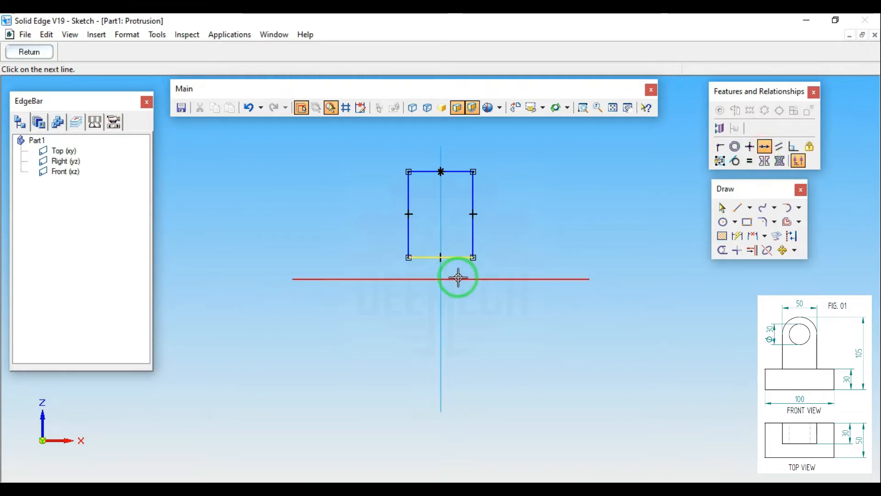
left_click(459, 279)
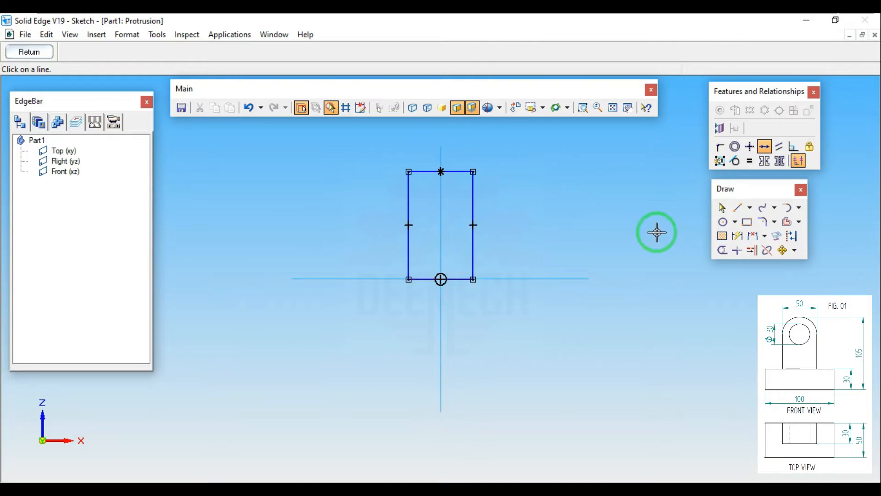
- Dimension the rectangle's height from its vertical edge and set it to 30 mm
left_click(738, 236)
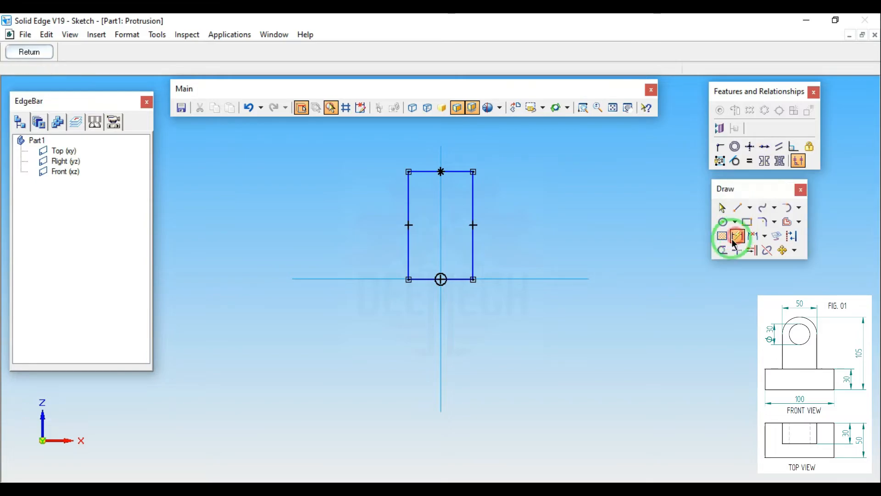
left_click(474, 210)
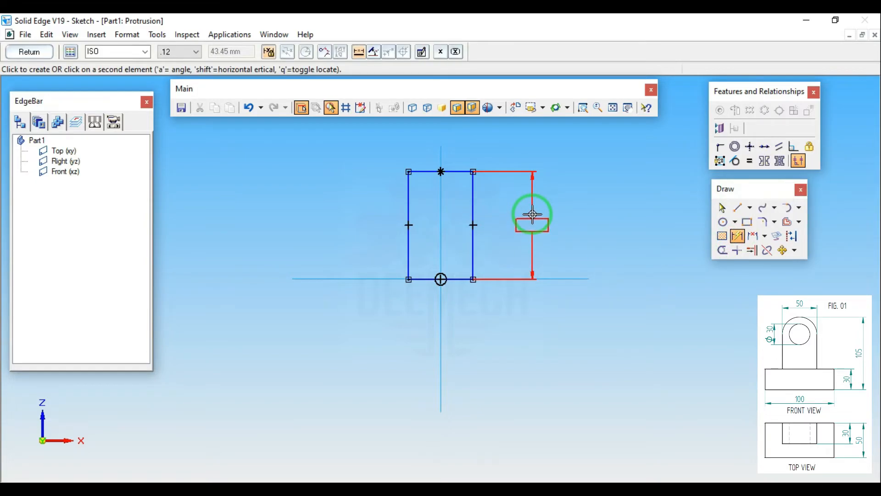
left_click(532, 214)
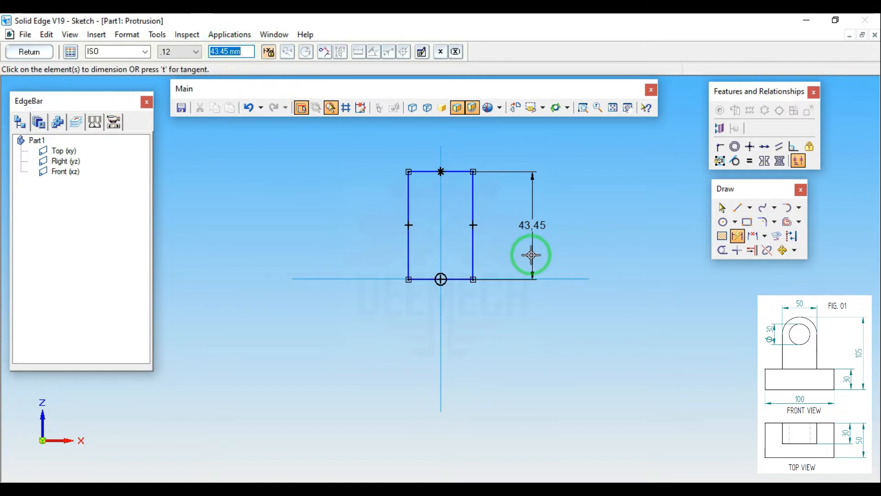
type("30")
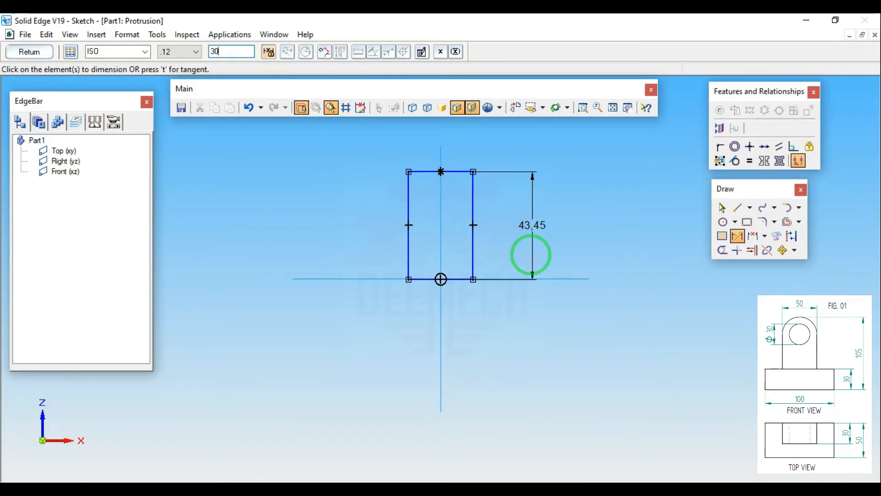
key("Return")
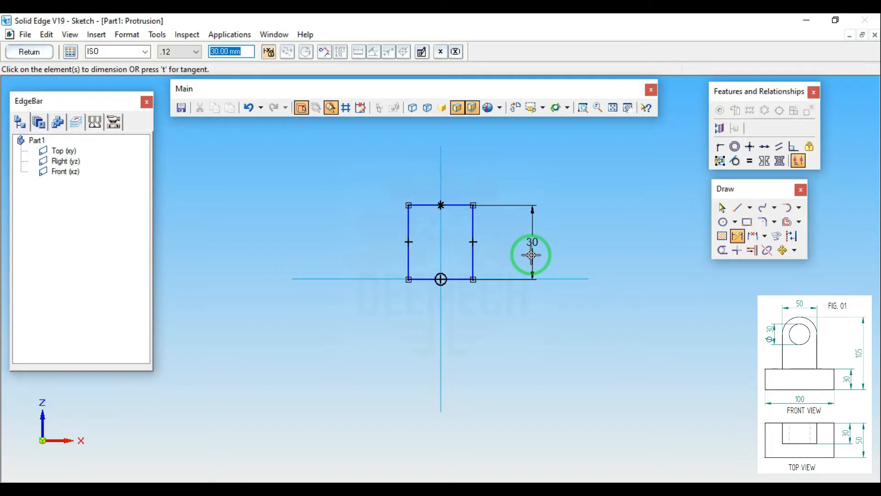
left_click(269, 54)
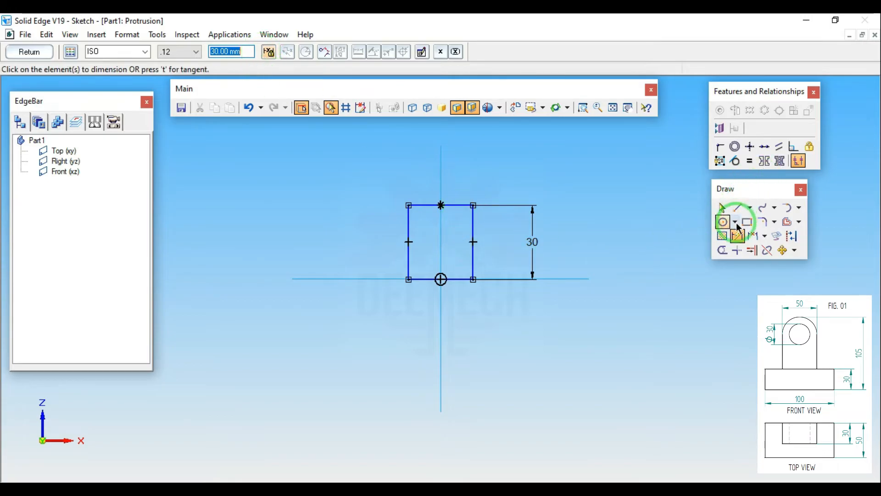
- Dimension the rectangle's width from its upper edge and set it to 100 mm
left_click(737, 236)
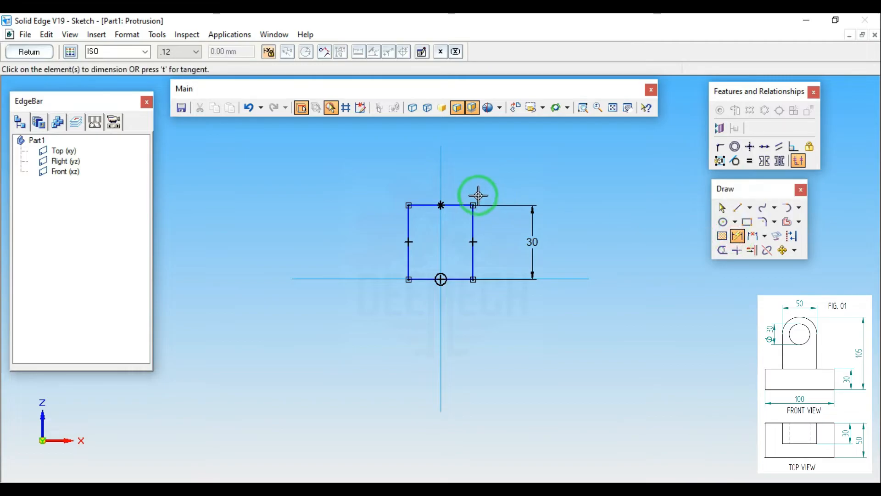
left_click(455, 205)
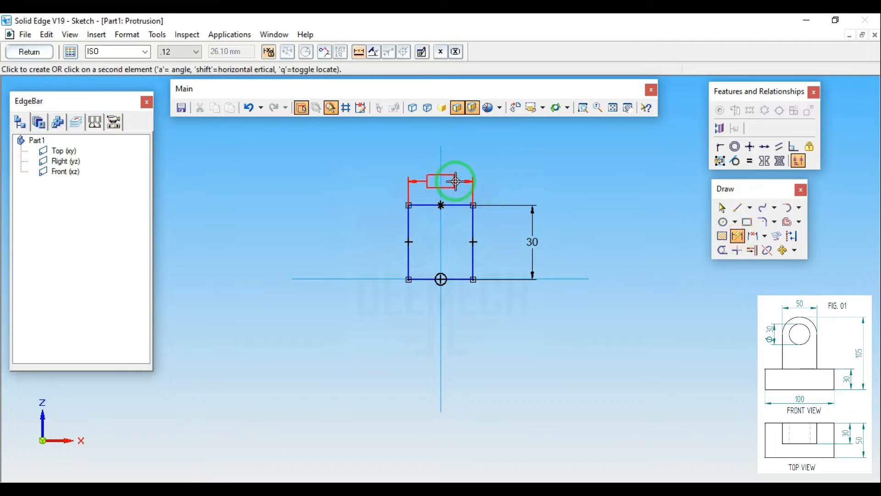
left_click(455, 181)
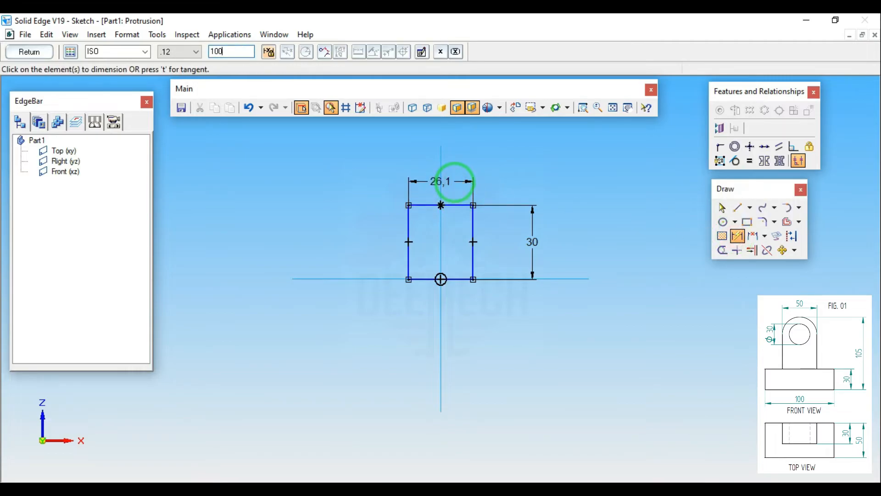
key("Return")
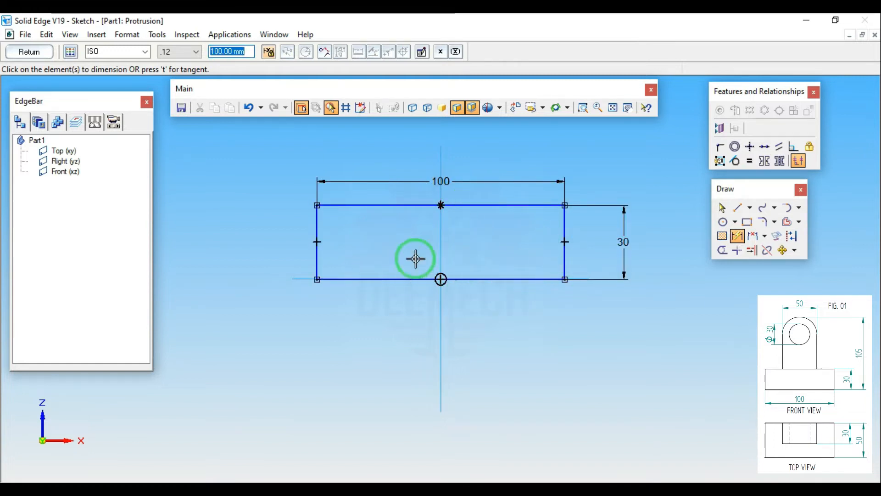
- Close the base sketch and extrude the 100 by 30 mm profile 50 mm toward the front, finishing the protrusion
left_click(38, 54)
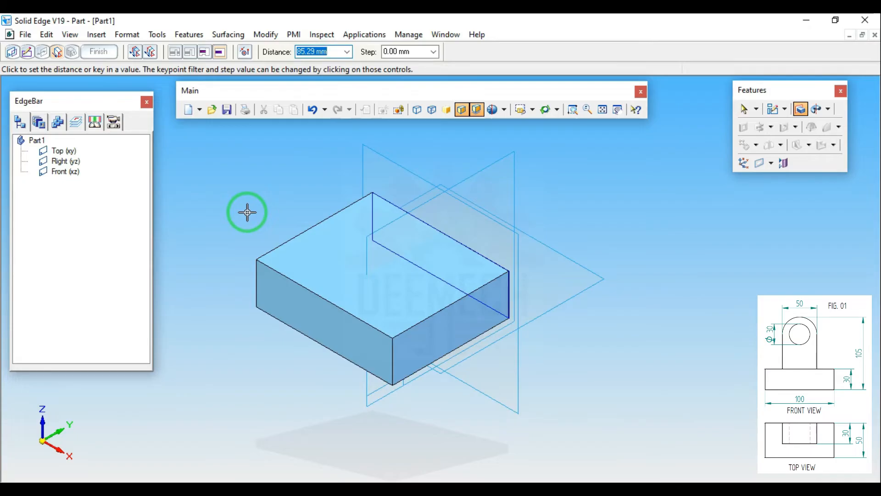
key("Return")
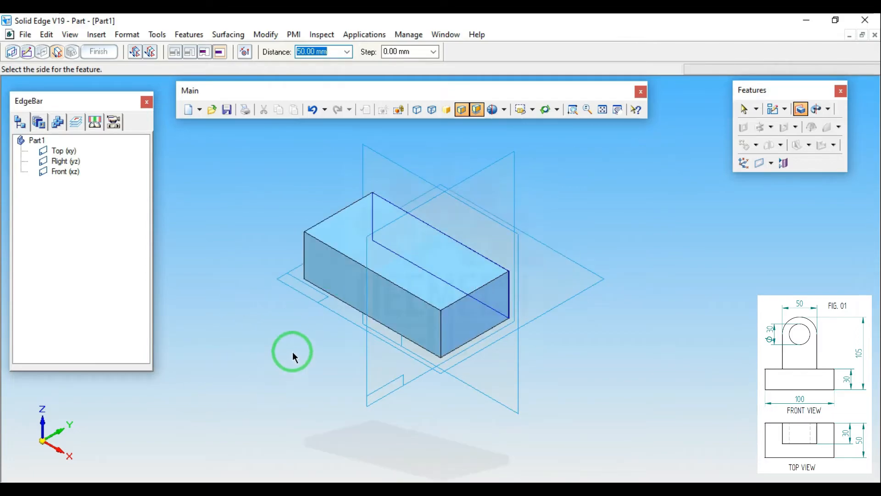
left_click(276, 359)
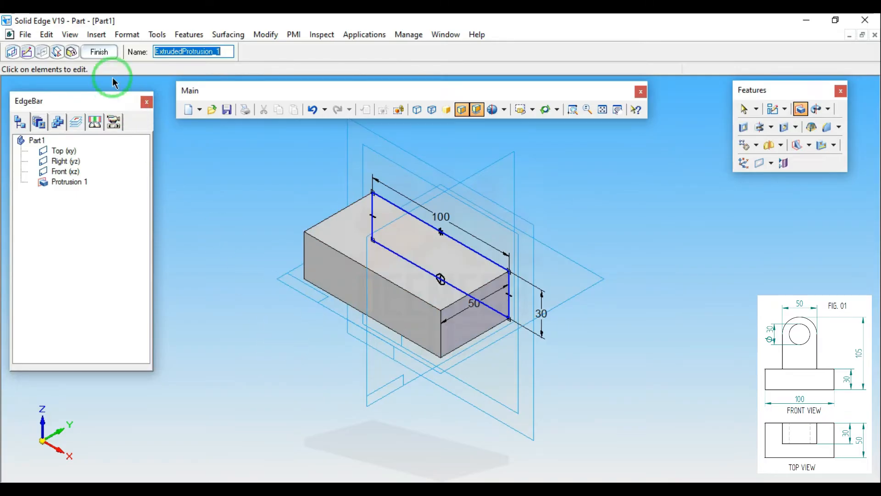
left_click(99, 52)
left_click(97, 52)
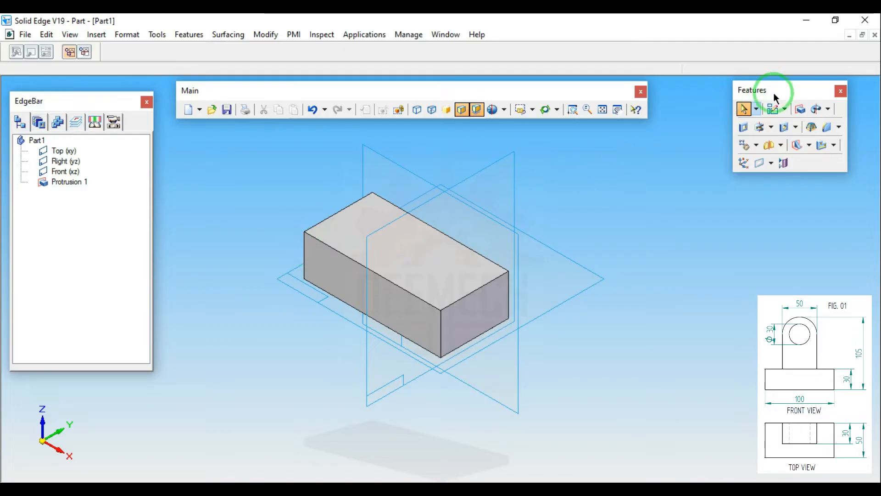
- Begin a second protrusion on the Front (xz) plane and sketch a rectangle above the base block, crossing the vertical reference line
left_click(801, 110)
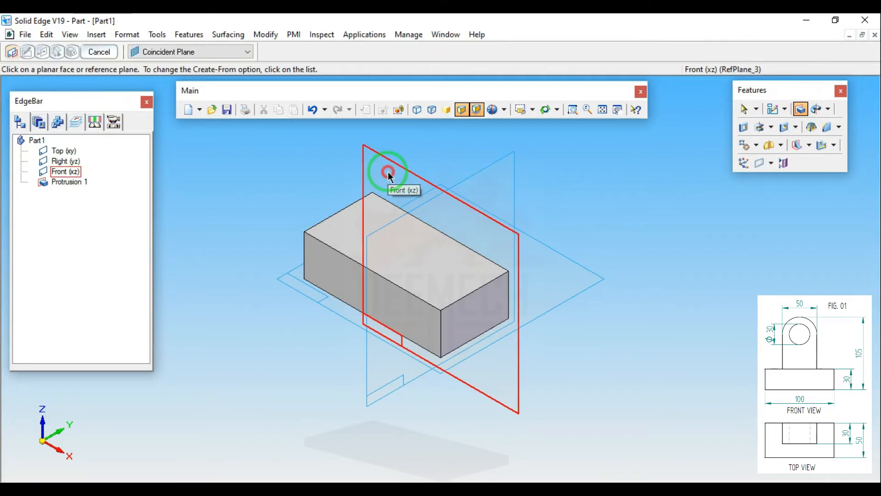
left_click(388, 173)
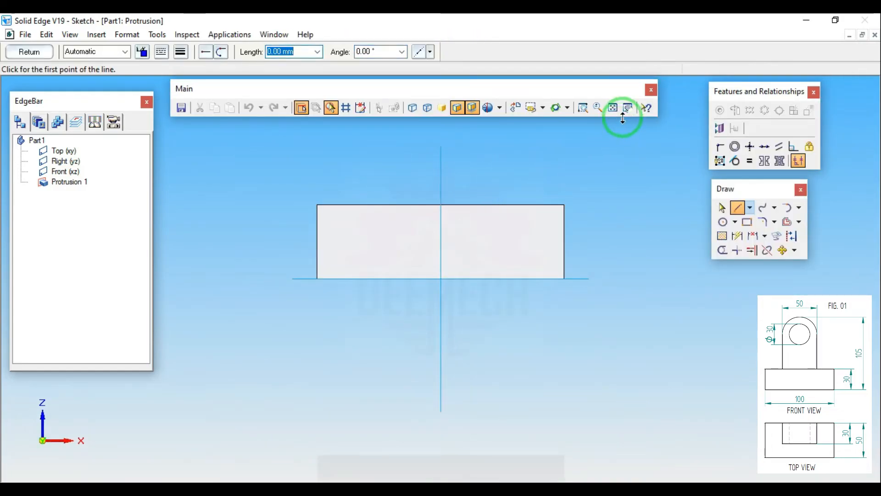
left_click_drag(298, 82, 299, 82)
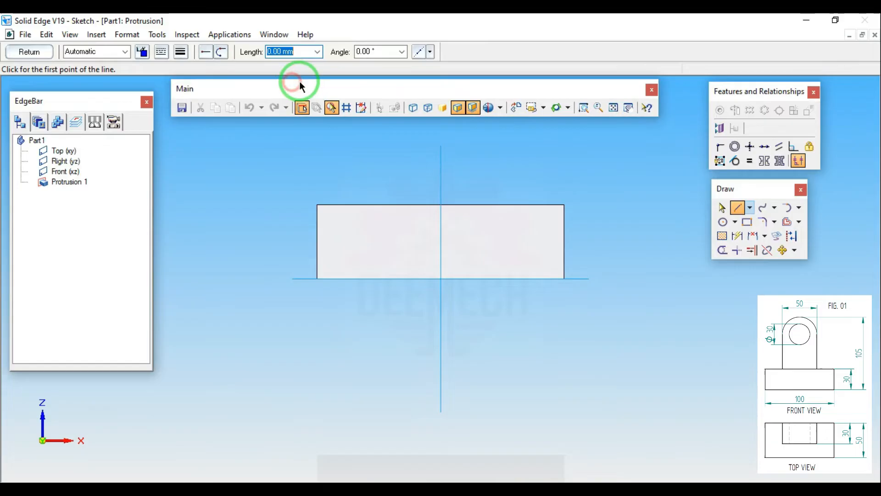
left_click(631, 112)
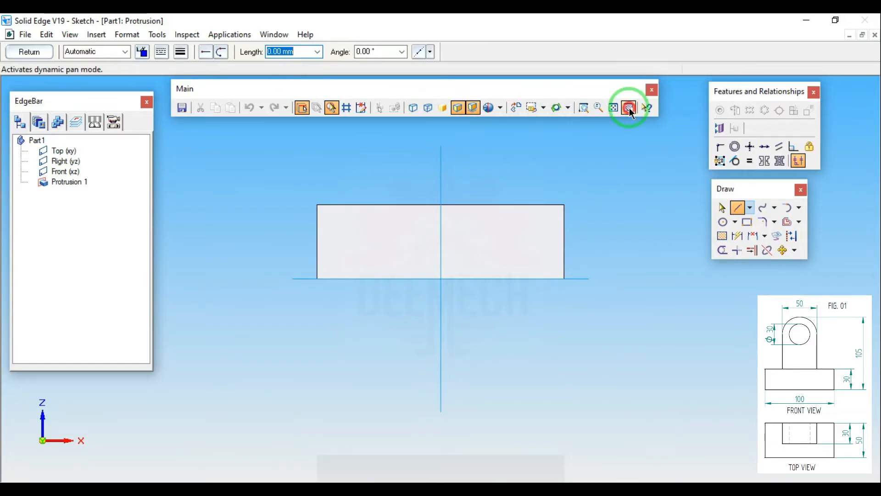
left_click_drag(639, 142, 629, 233)
left_click_drag(624, 196, 639, 220)
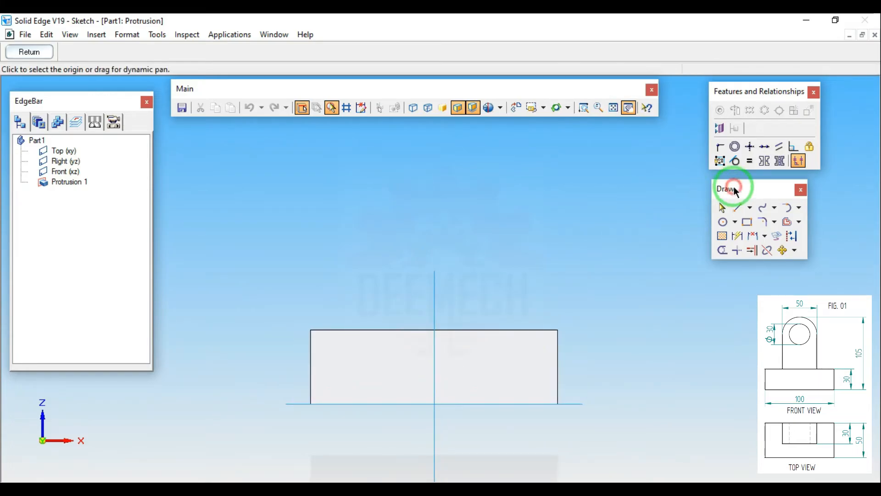
left_click(748, 223)
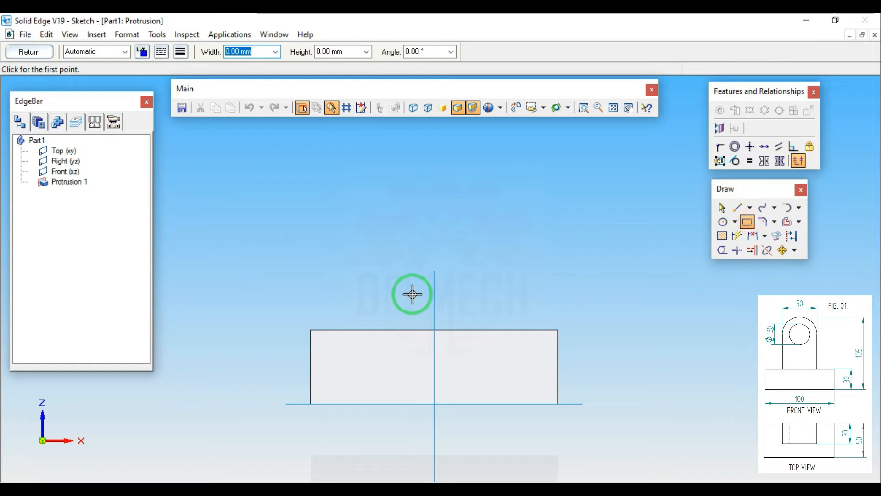
left_click_drag(404, 233, 510, 306)
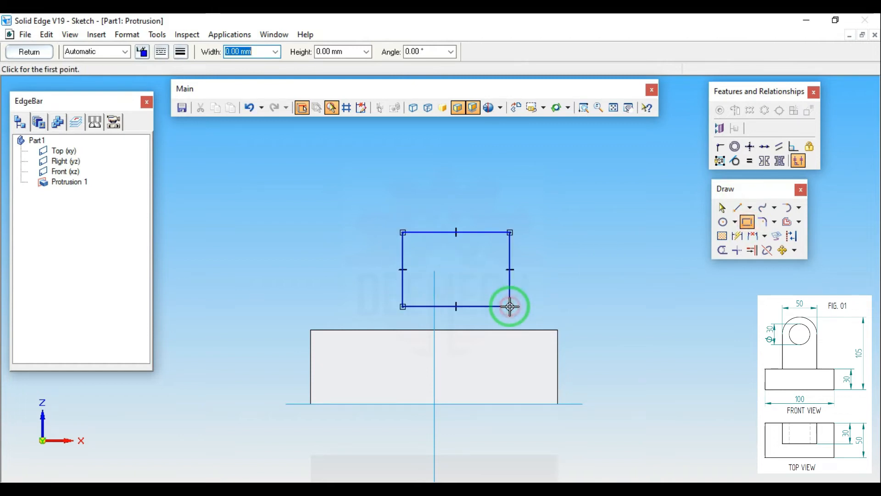
- Connect the midpoint of the new rectangle's upper edge to the vertical reference line
left_click(719, 148)
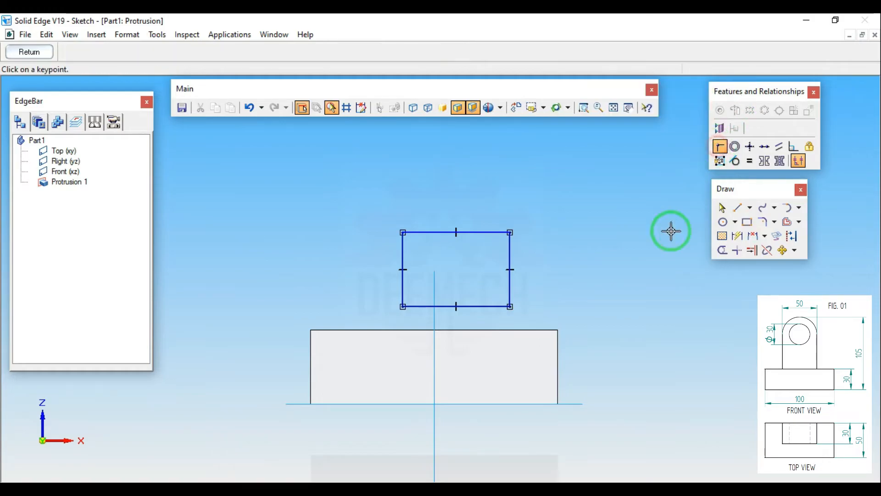
left_click(455, 233)
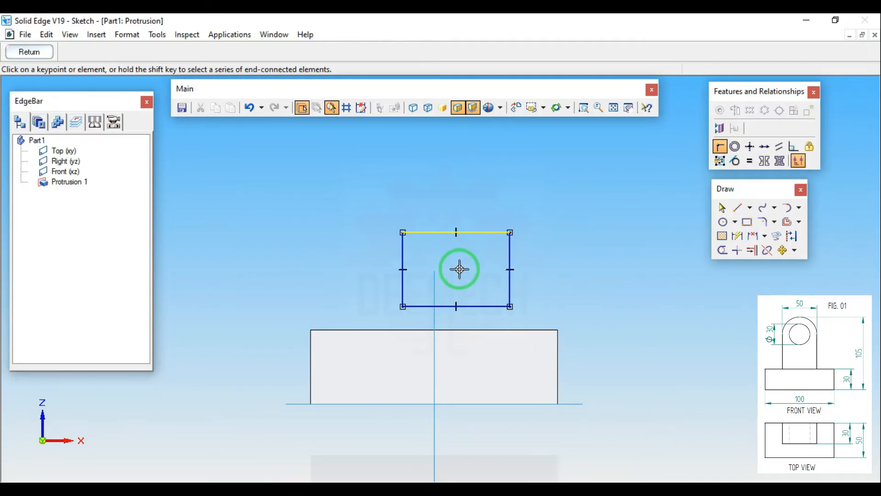
left_click(434, 294)
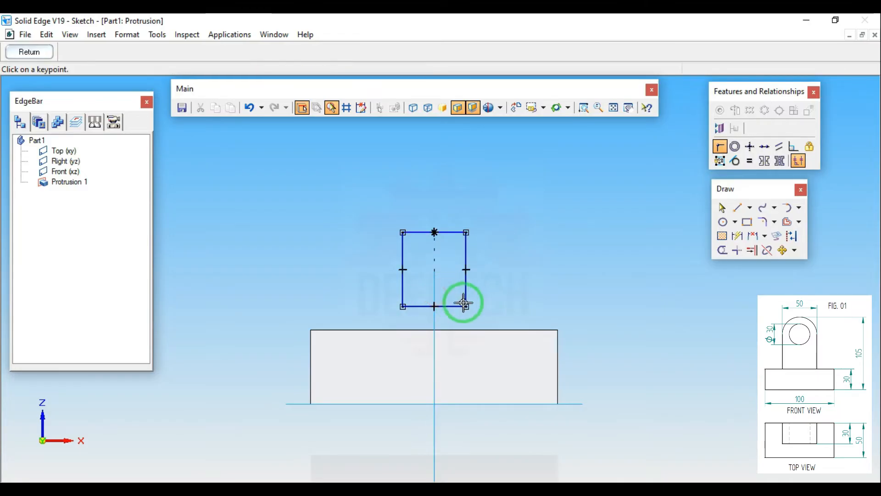
- Make the new rectangle's lower edge collinear with the base block's upper edge
left_click(764, 148)
left_click(451, 307)
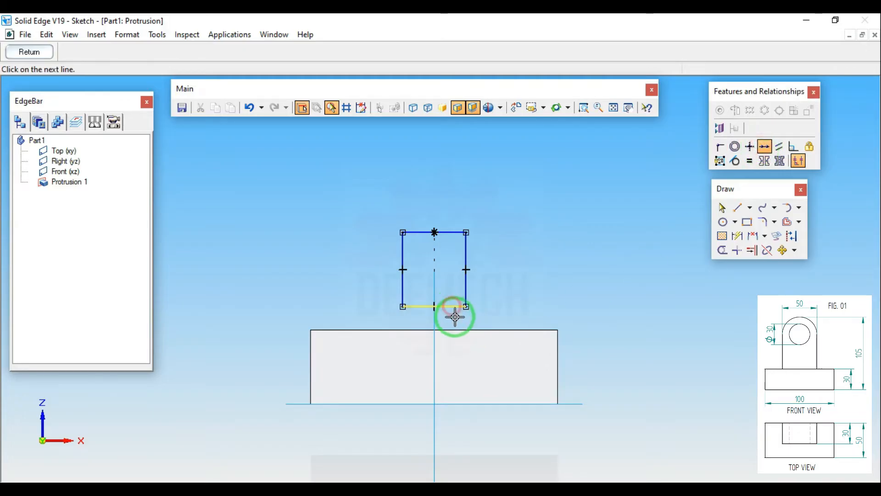
left_click(456, 330)
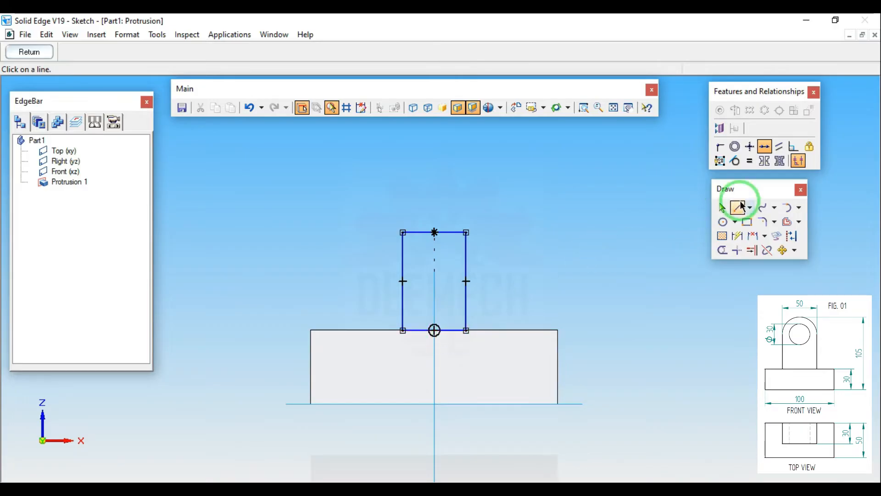
- Dimension the upright rectangle's width from its upper edge and set it to 50 mm
left_click(735, 236)
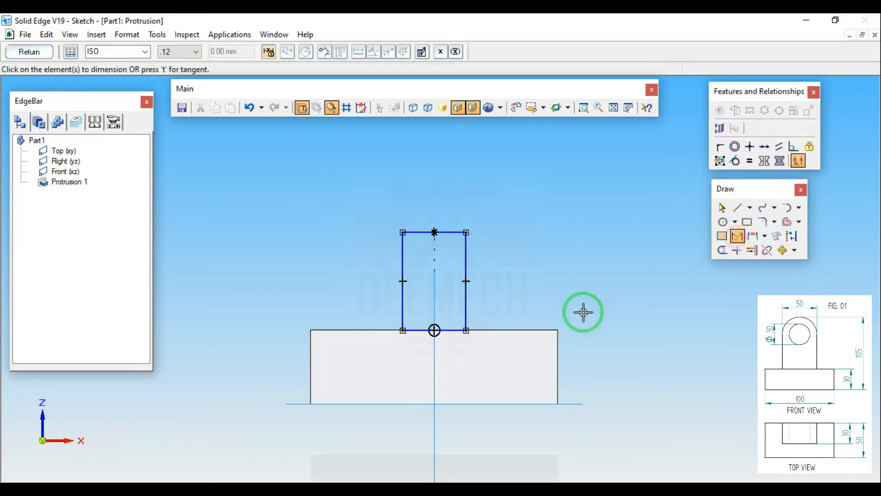
left_click(452, 232)
left_click(454, 202)
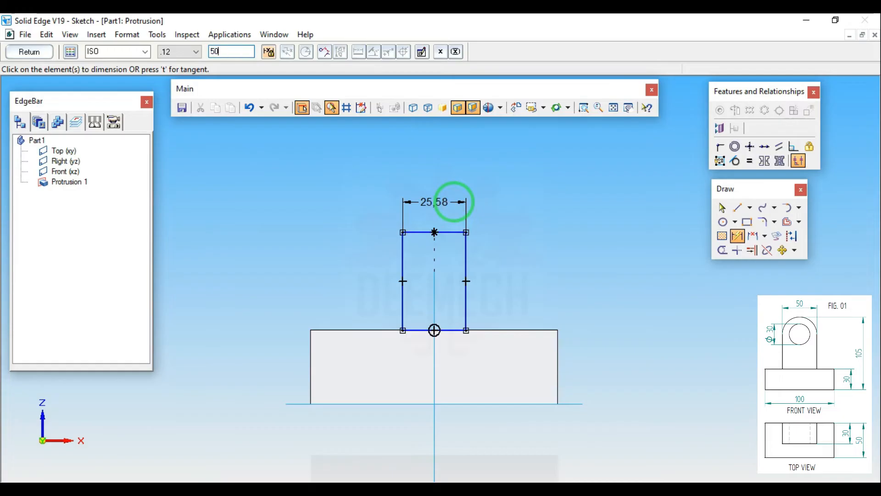
key("Return")
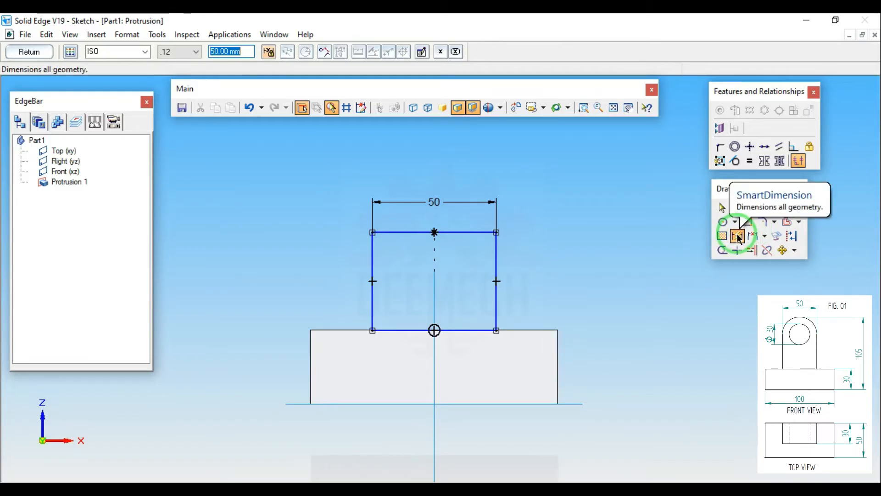
- Dimension the total height from the base block's bottom edge to the upright rectangle's upper edge and set it to 105 mm
left_click(484, 404)
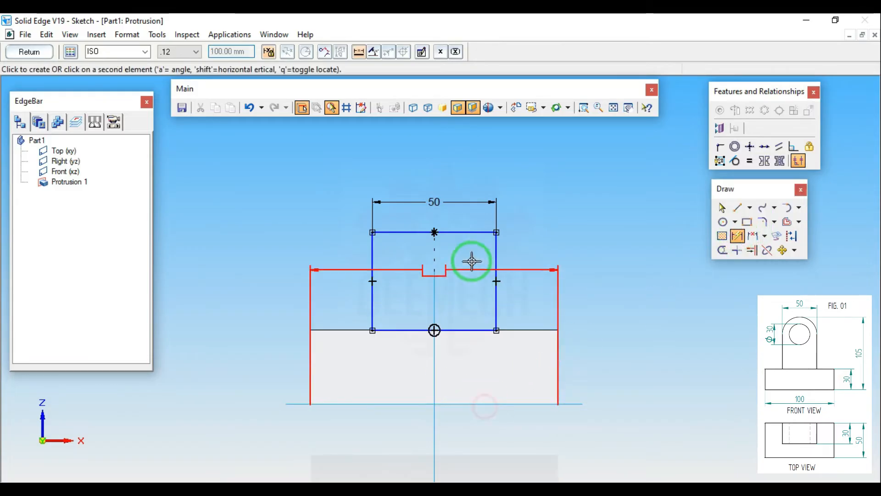
left_click(466, 233)
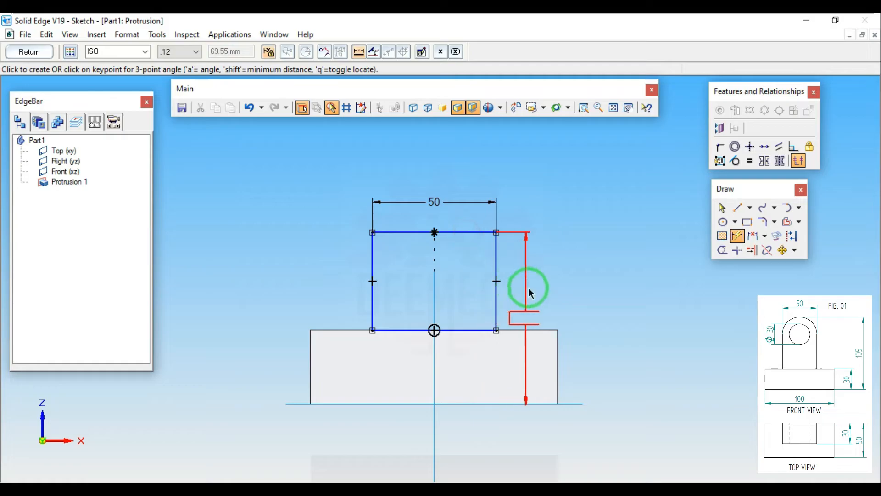
left_click(603, 303)
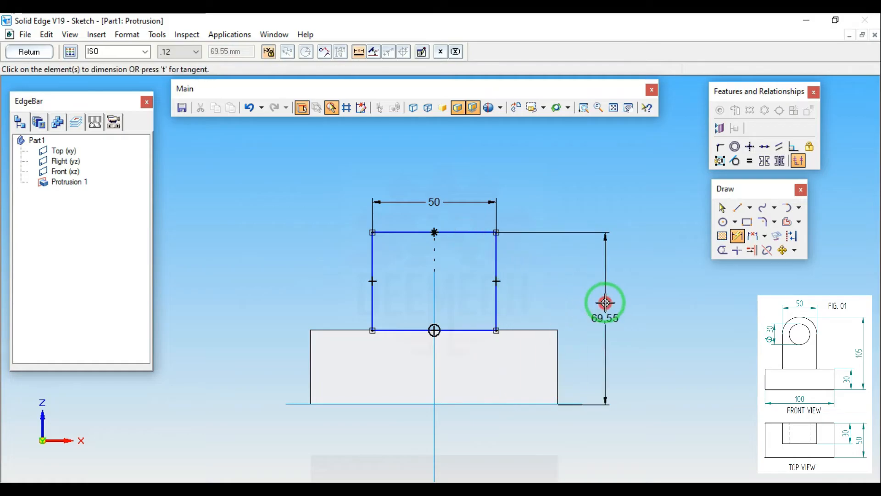
type("105")
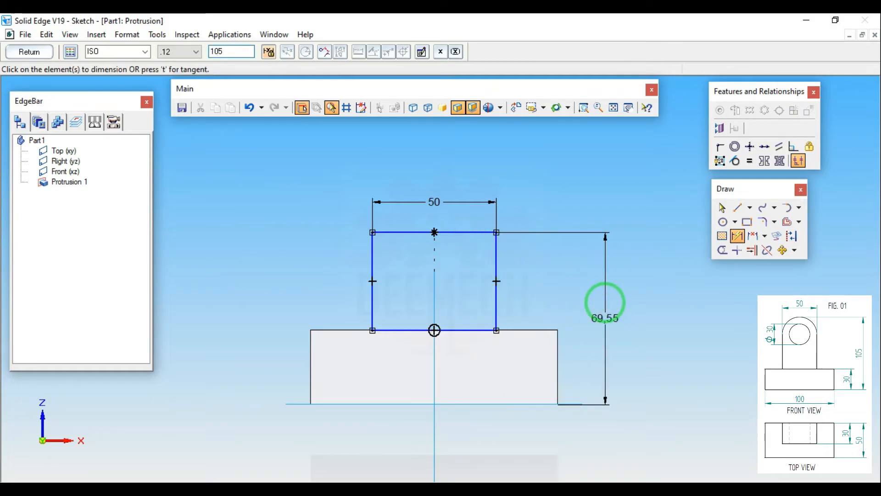
key("Return")
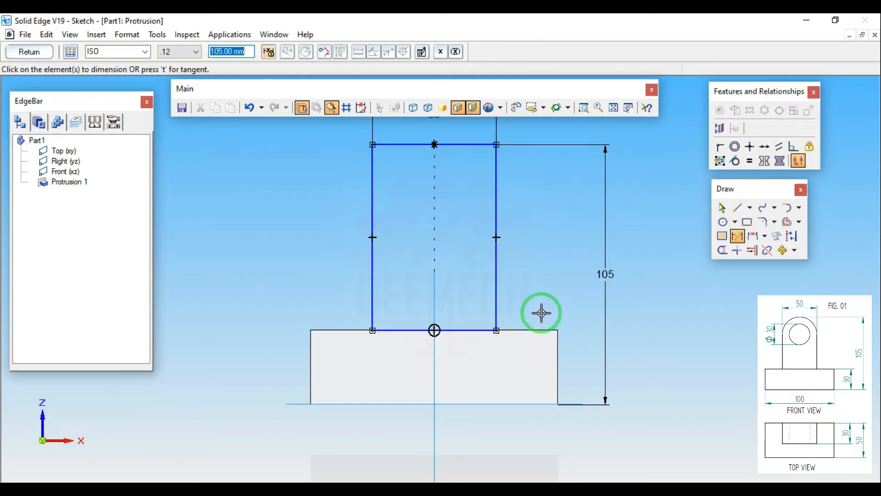
- Close the sketch and extrude the upright profile 30 mm toward the front, finishing the second protrusion
left_click(628, 108)
mouse_move(656, 183)
left_mouse_down()
mouse_move(647, 253)
mouse_move(637, 216)
left_mouse_up()
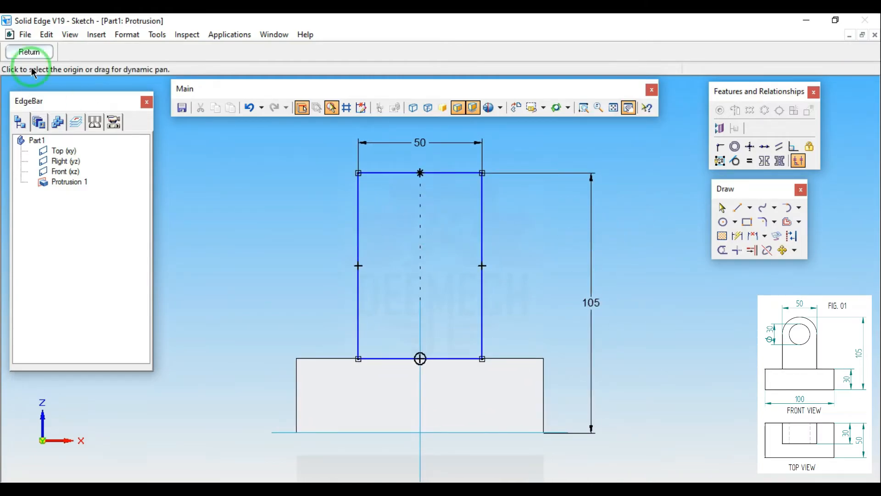
left_click(28, 52)
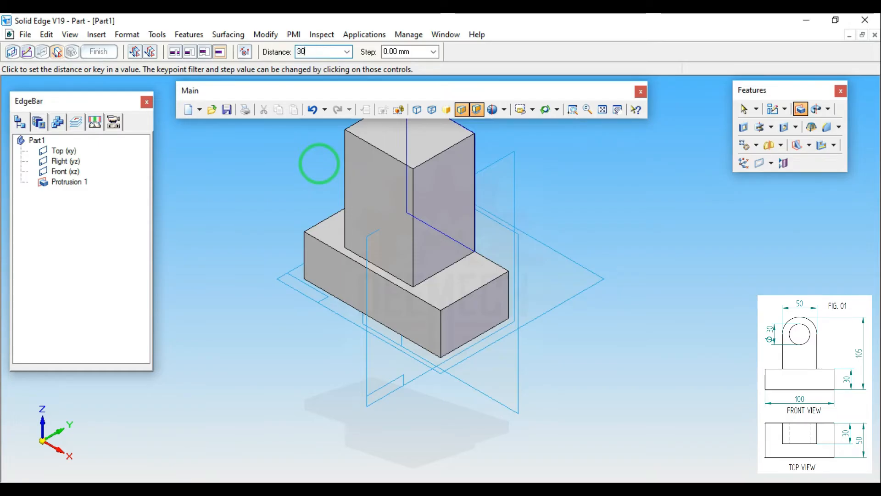
key("Return")
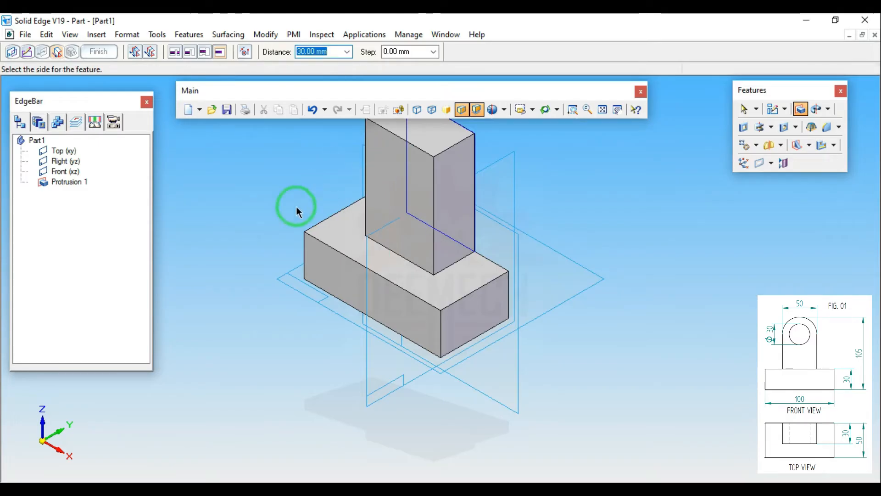
left_click(243, 266)
left_click(92, 52)
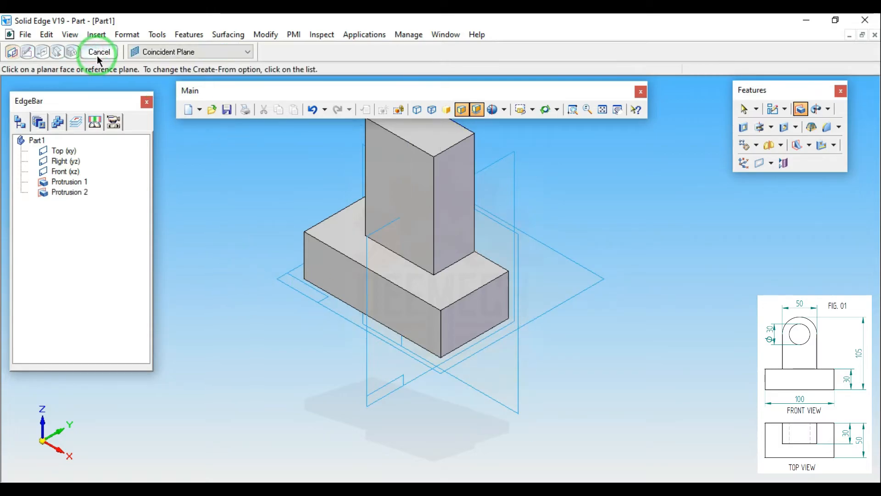
left_click(100, 52)
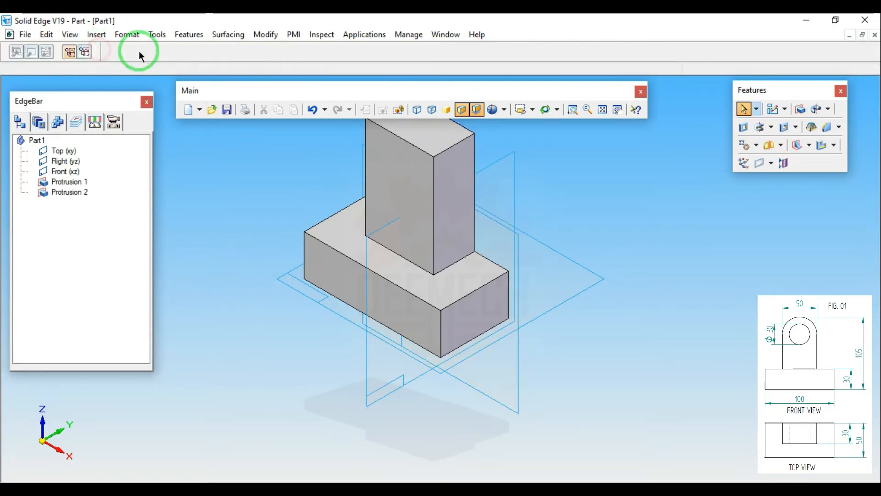
- Round the two upper side edges of the upright with a 25 mm radius and finish the round feature
left_click(618, 109)
left_click_drag(648, 179, 688, 228)
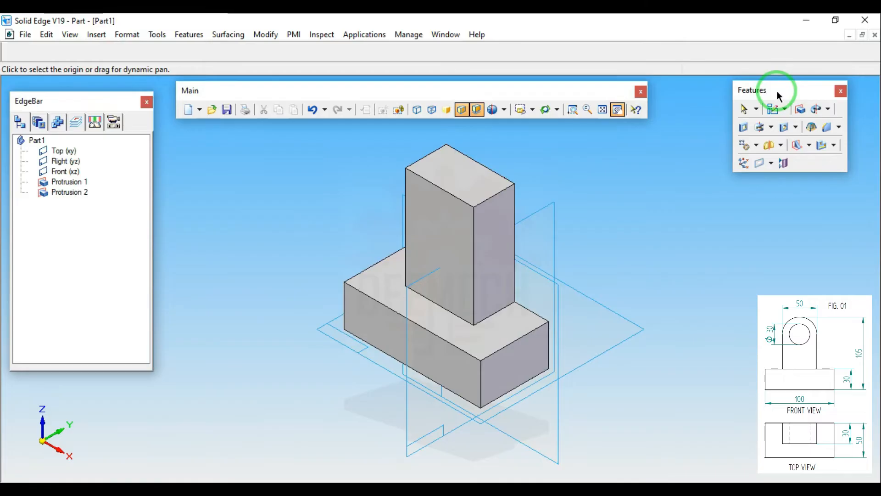
left_click(839, 128)
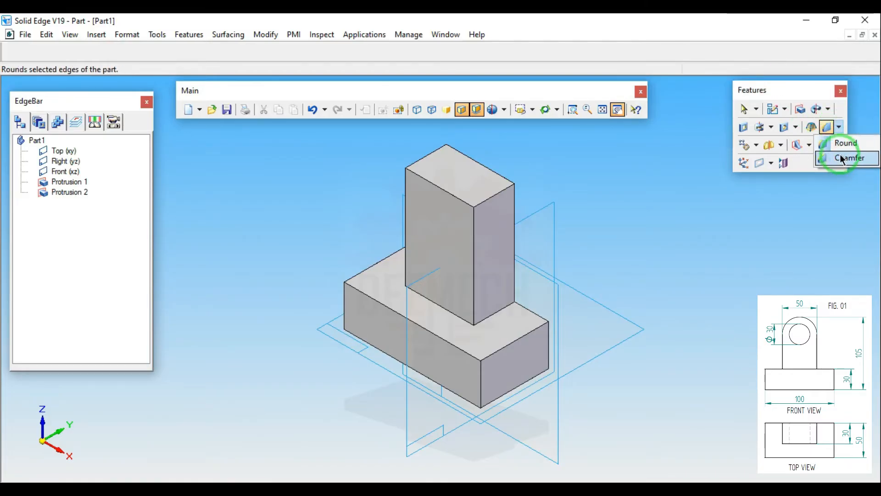
left_click(844, 144)
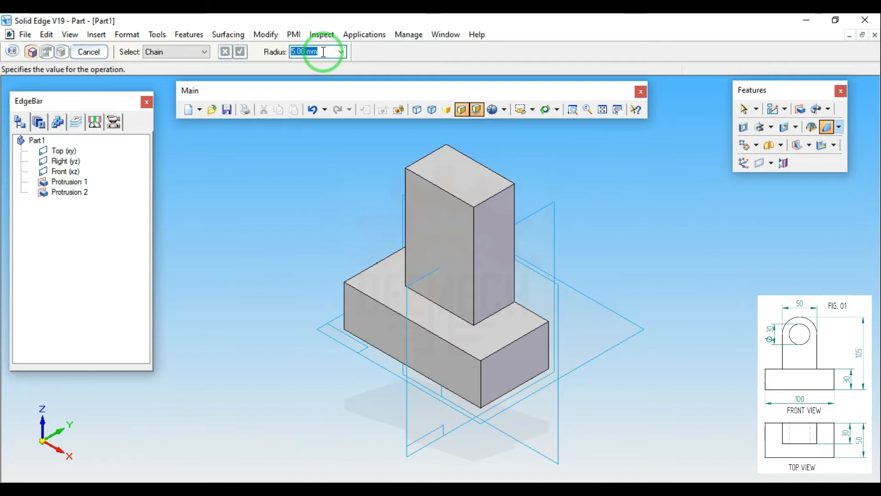
type("50")
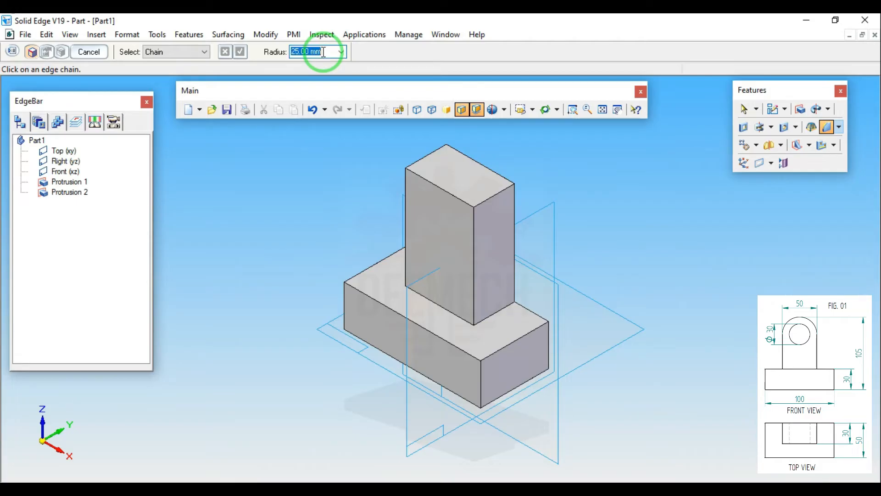
left_click(838, 128)
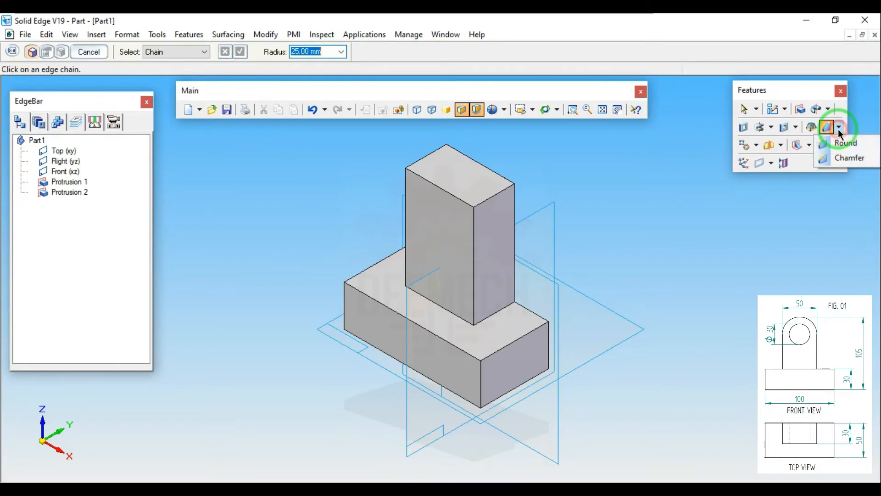
left_click(842, 143)
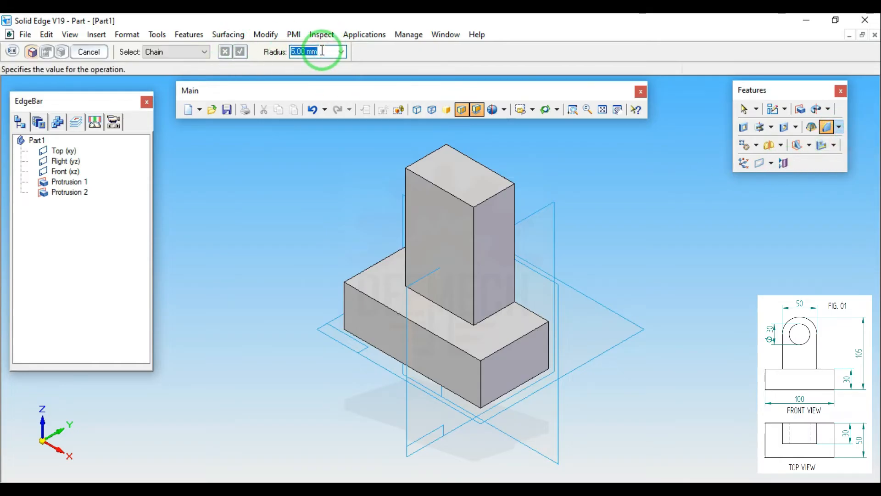
type("2")
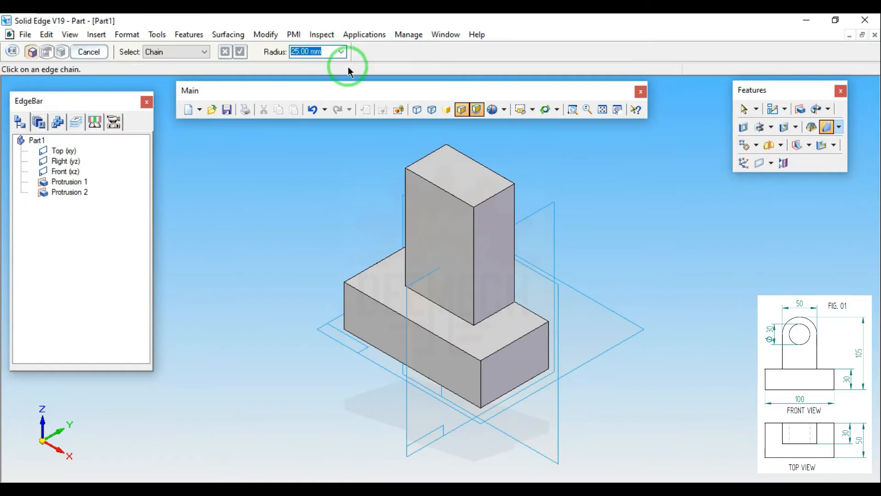
left_click(494, 199)
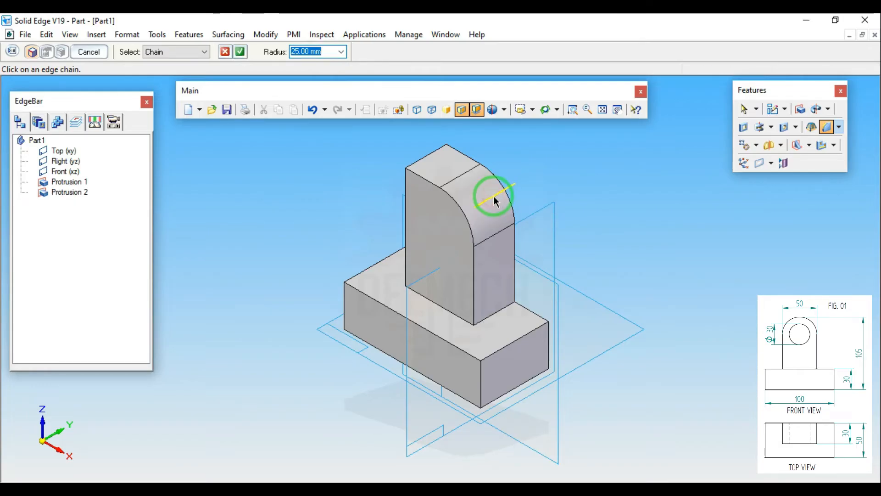
left_click(430, 158)
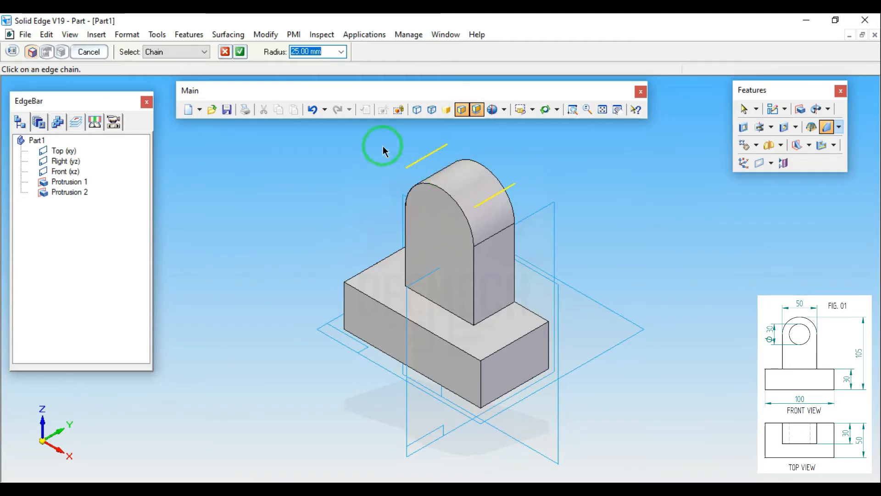
left_click(240, 52)
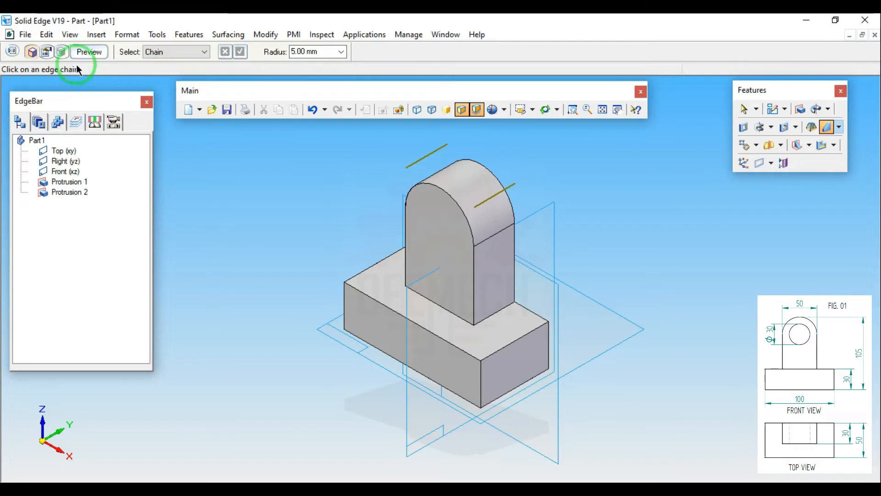
left_click(85, 52)
left_click(86, 54)
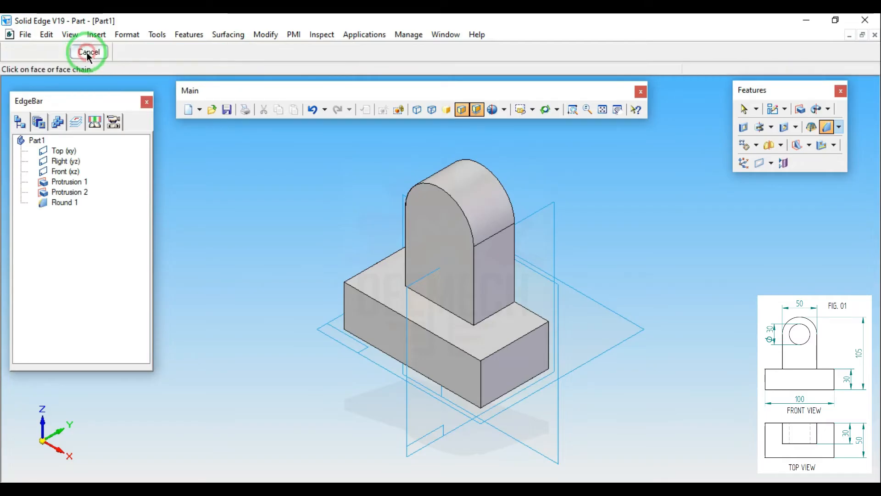
left_click(87, 51)
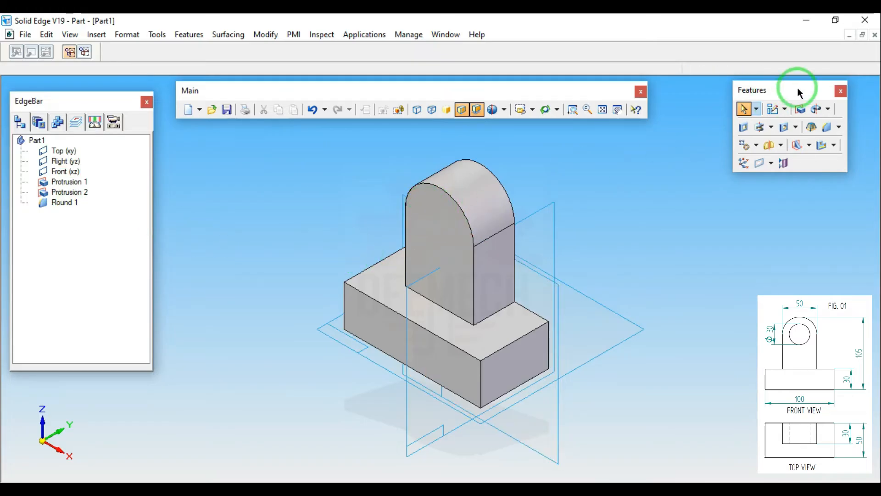
- Start a cutout on the upright's front face and sketch a circle about 22 mm in diameter centred on the rounded top's arc centre
left_click(744, 129)
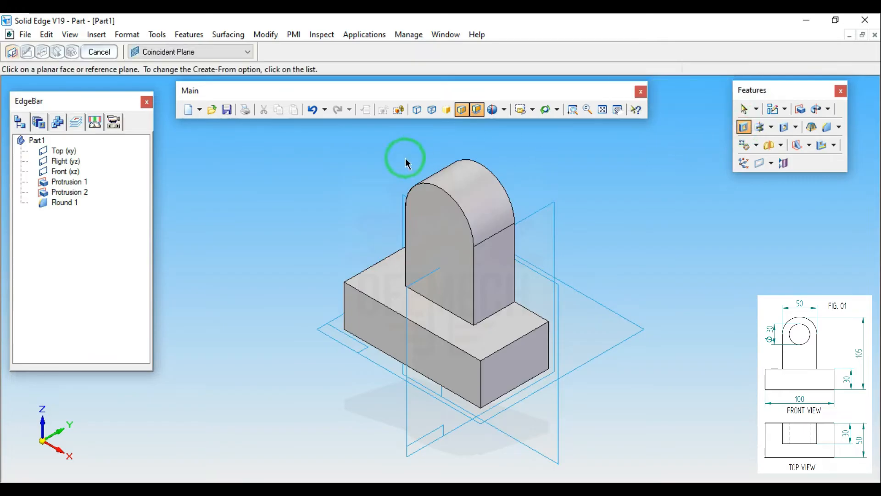
left_click(434, 200)
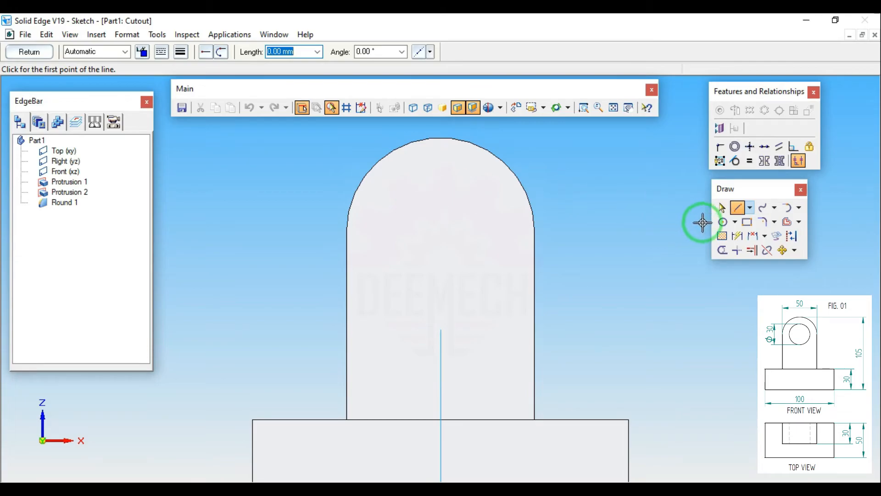
left_click(735, 222)
left_click(764, 236)
left_click(735, 222)
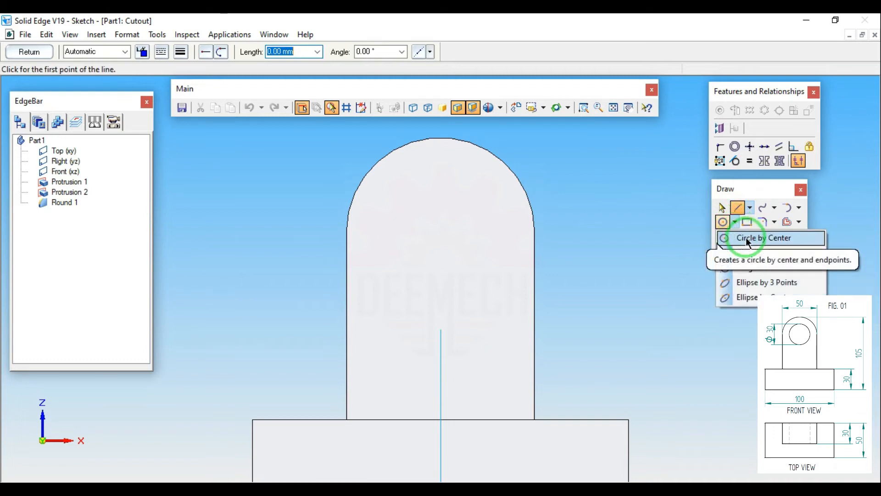
left_click(746, 238)
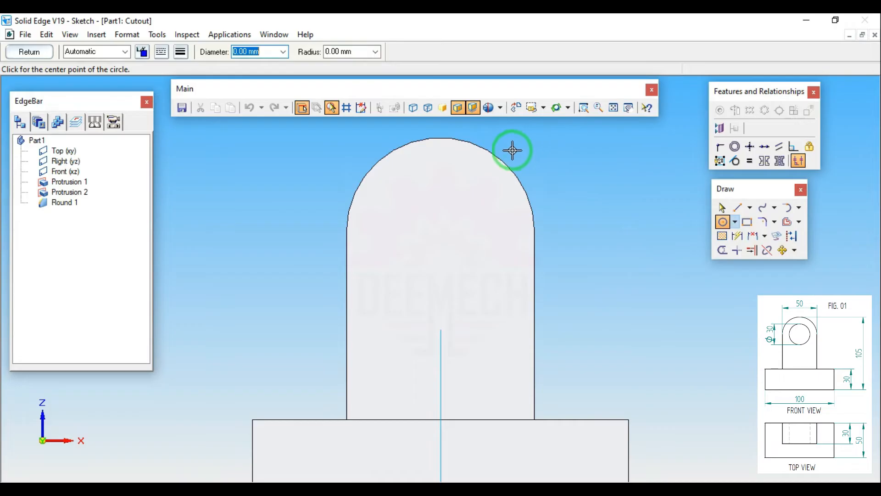
mouse_move(495, 156)
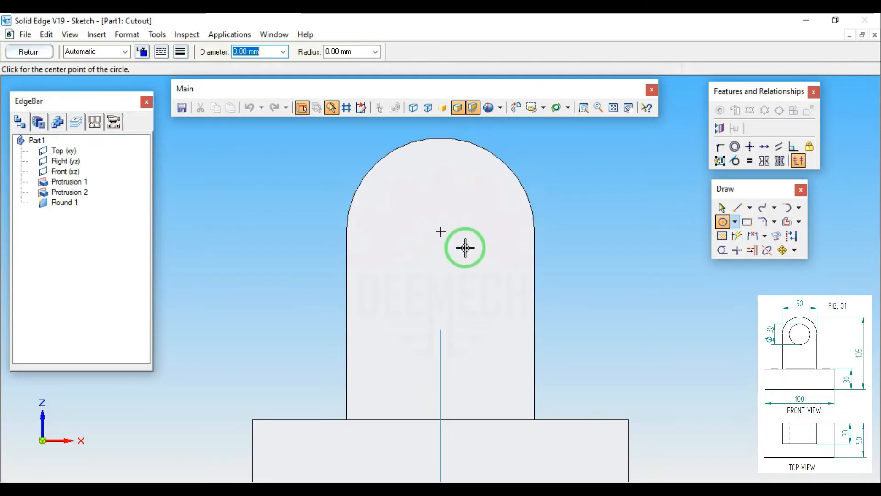
left_click(440, 231)
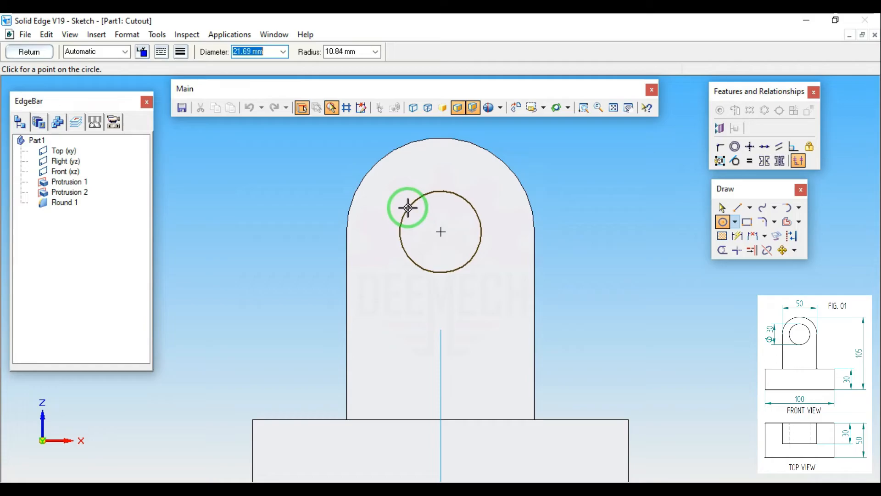
left_click(408, 208)
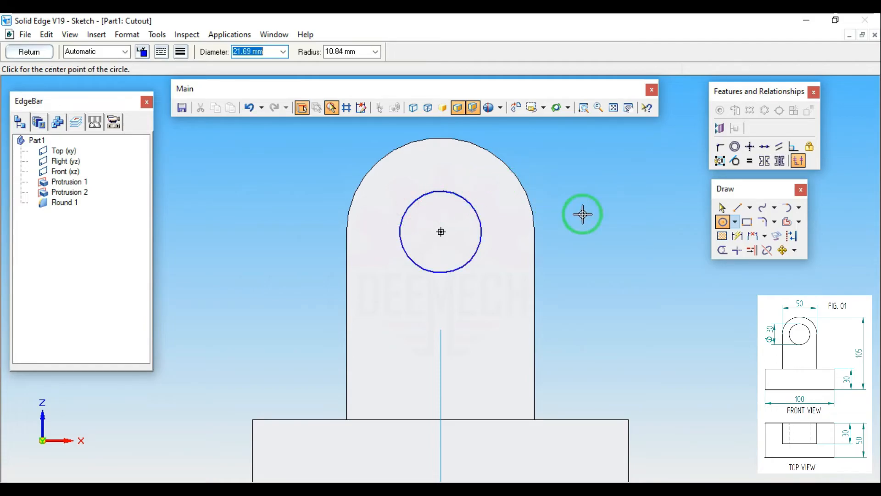
- Dimension the circle's diameter and set it to 30 mm
left_click(738, 236)
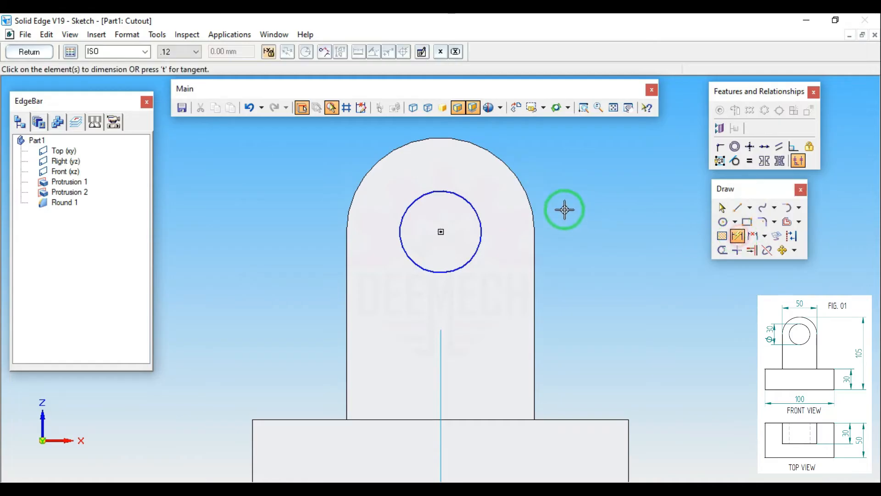
left_click(472, 208)
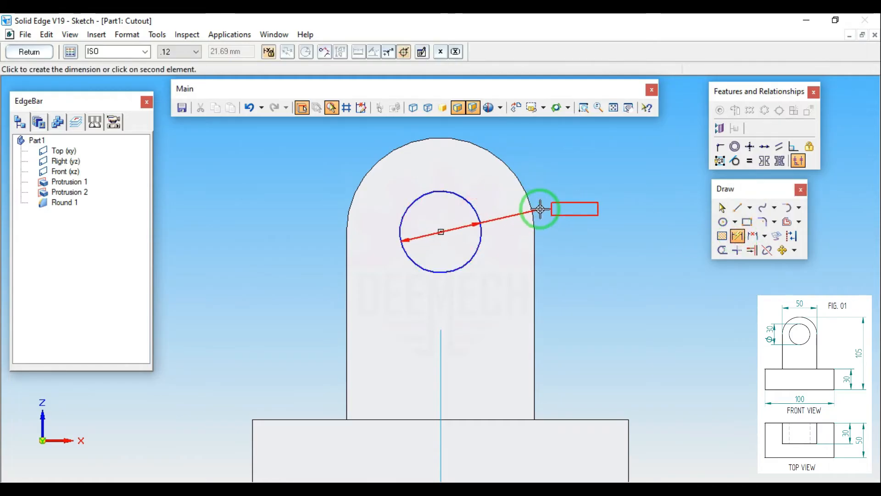
left_click(557, 190)
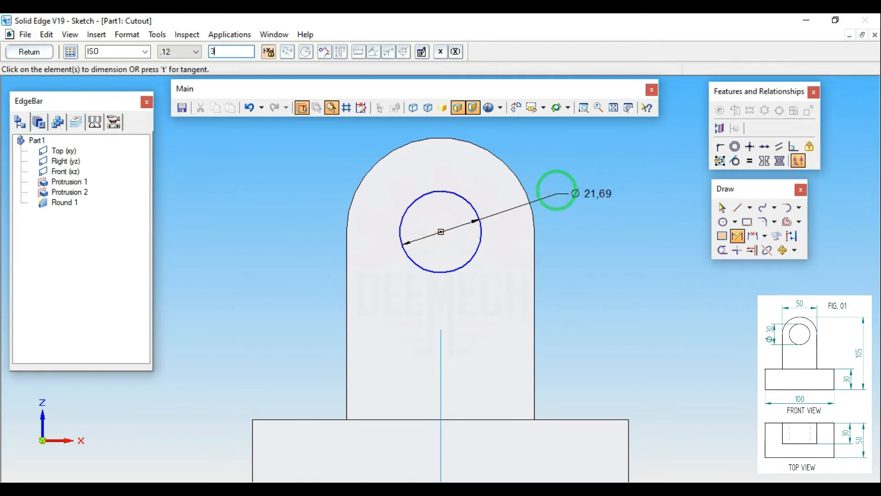
key("Return")
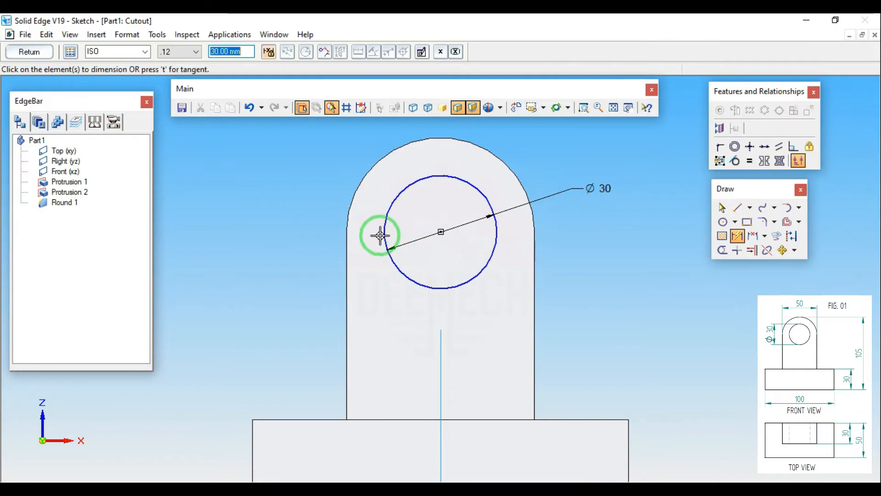
- Close the sketch and cut the circle backward through the whole upright, about 90 mm deep, finishing the cutout
left_click(35, 54)
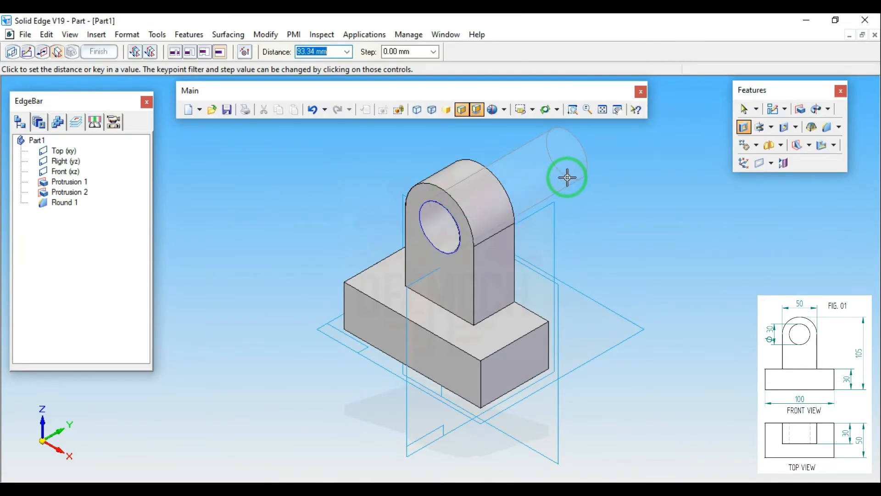
left_click(560, 176)
left_click(99, 52)
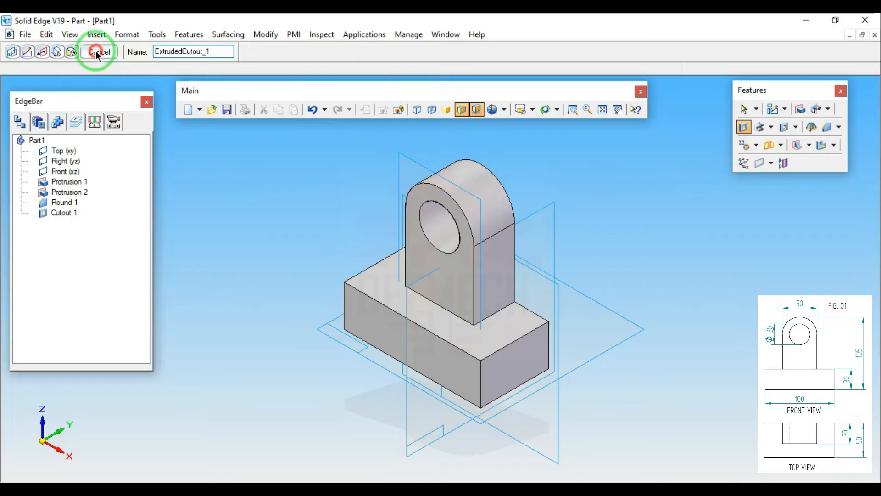
left_click(101, 53)
- Examine the holed part in the front view against the FIG. 01 front view
middle_click_drag(610, 240, 657, 225)
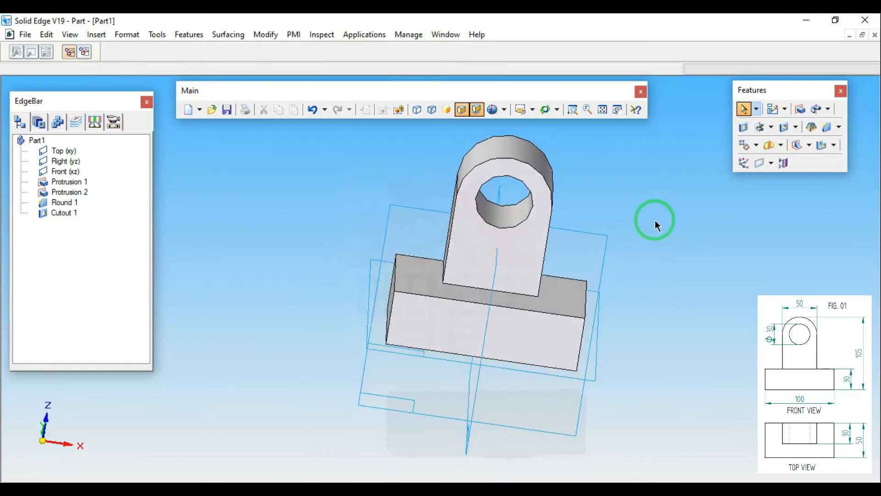
left_click(535, 110)
left_click(535, 142)
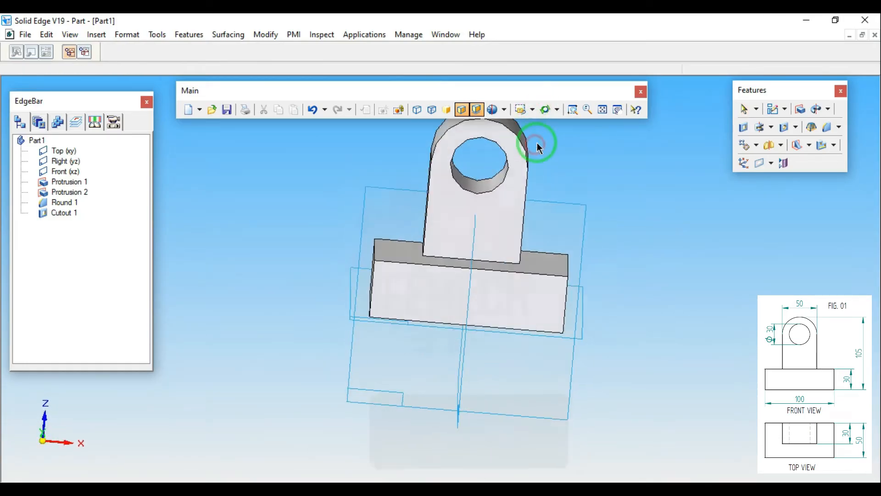
left_click(618, 115)
left_click_drag(613, 165, 636, 306)
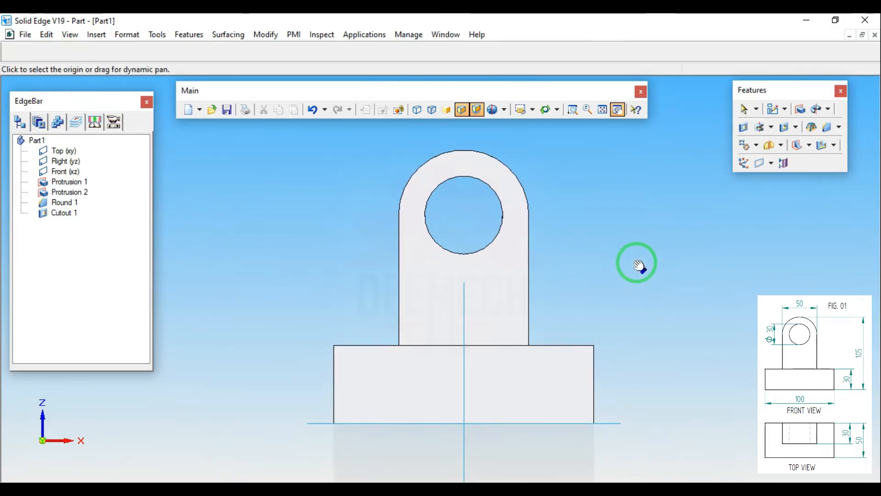
- Display the part with visible and hidden edges and examine it from the top view
left_click(433, 110)
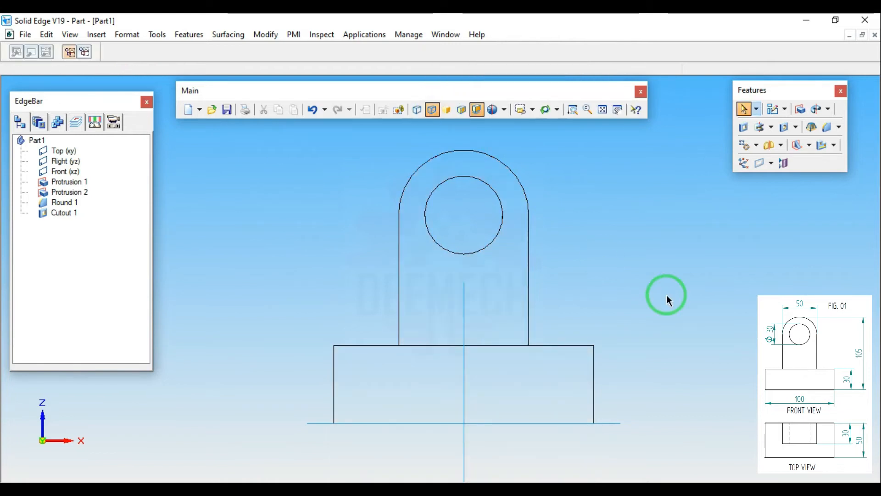
middle_click_drag(653, 243, 626, 311)
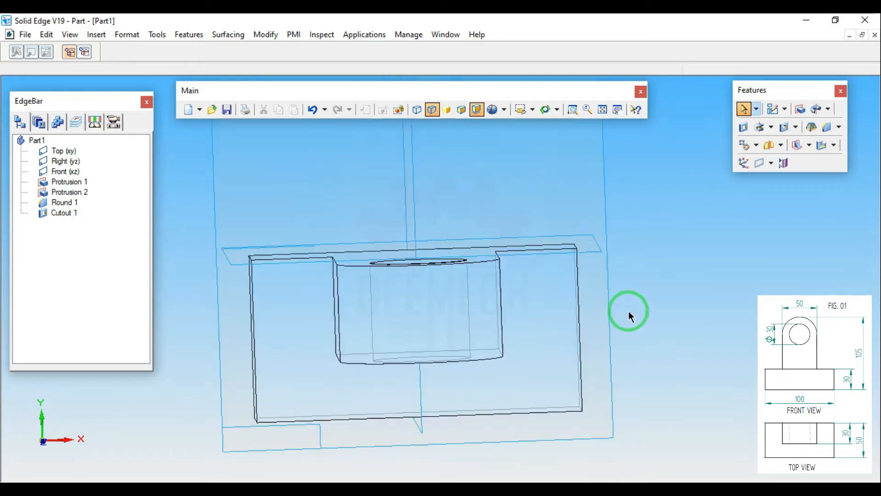
left_click(532, 110)
left_click(534, 134)
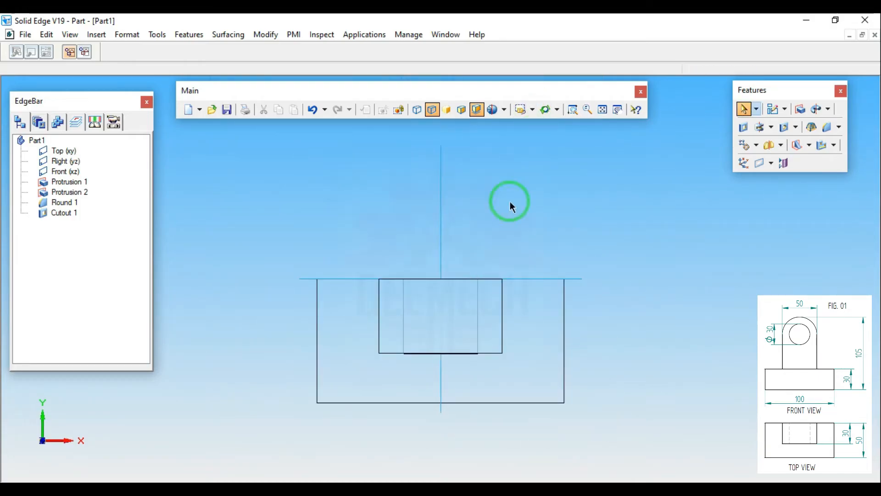
- Examine the part's edges in the front view and restore the shaded display with visible edges
left_click(531, 109)
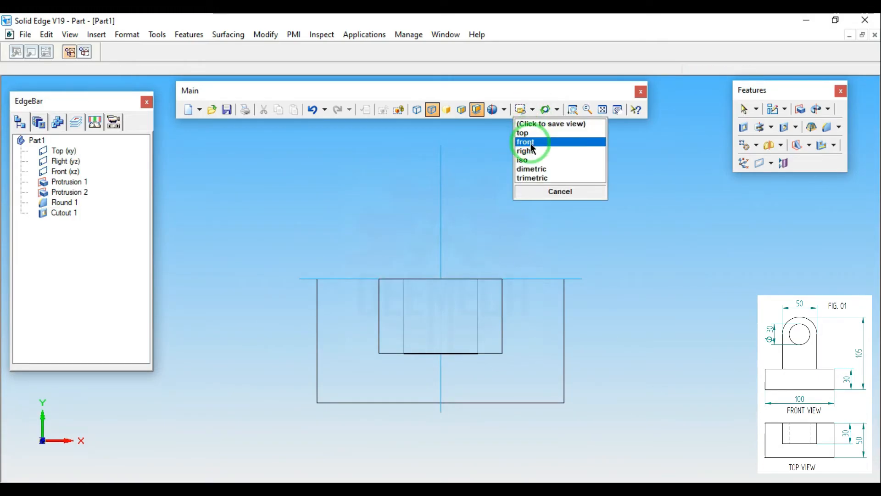
left_click(532, 143)
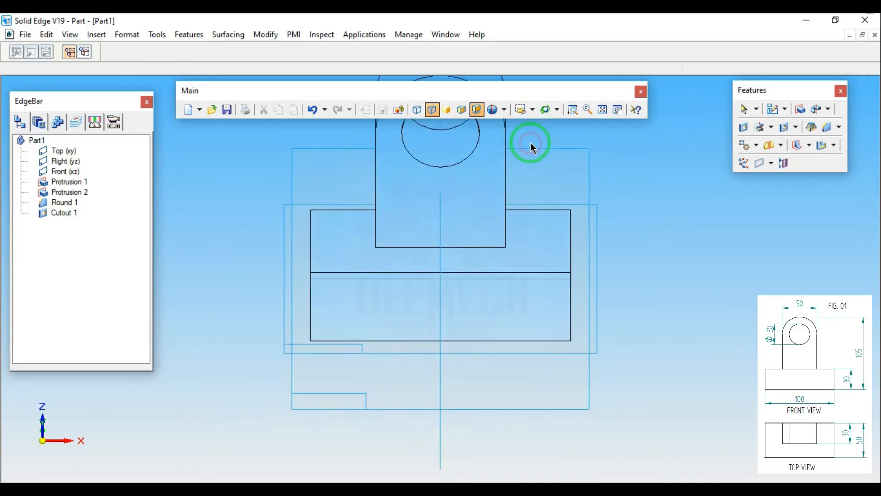
left_click(618, 109)
left_click(603, 109)
left_click(618, 108)
left_click_drag(610, 193, 605, 225)
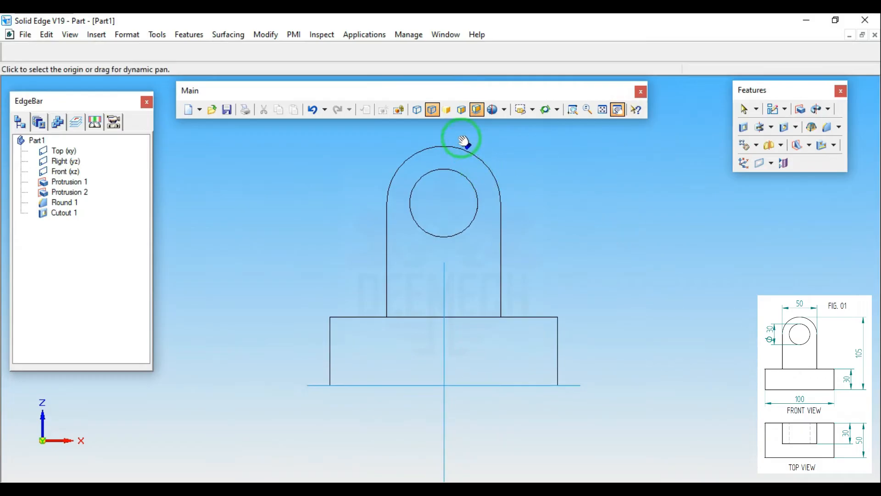
left_click(459, 112)
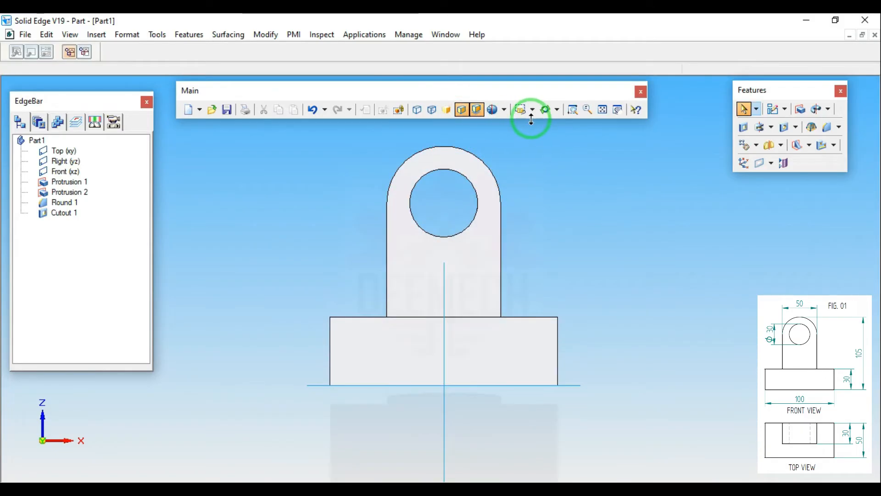
- Display the finished part in the isometric view, fitted to the window
left_click(533, 110)
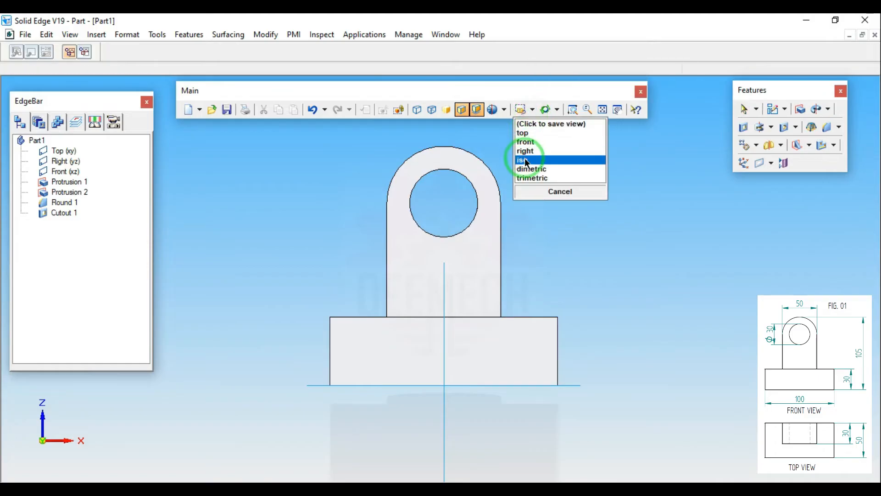
left_click(525, 162)
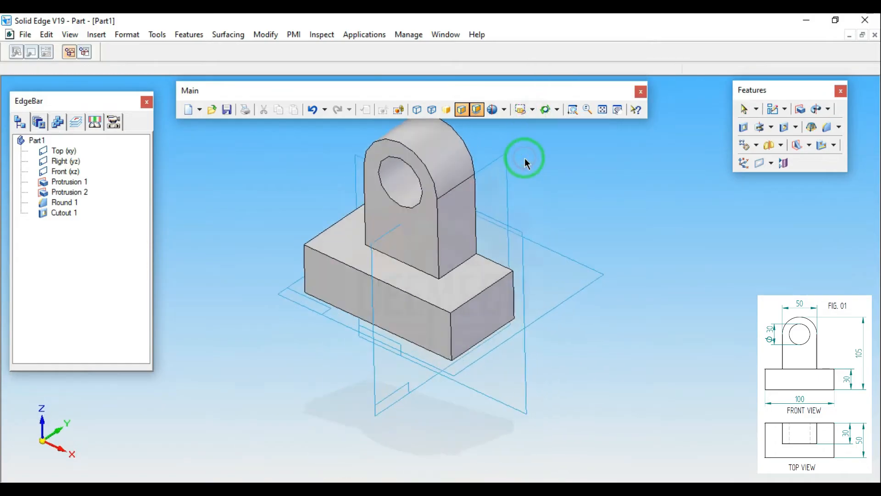
left_click(602, 110)
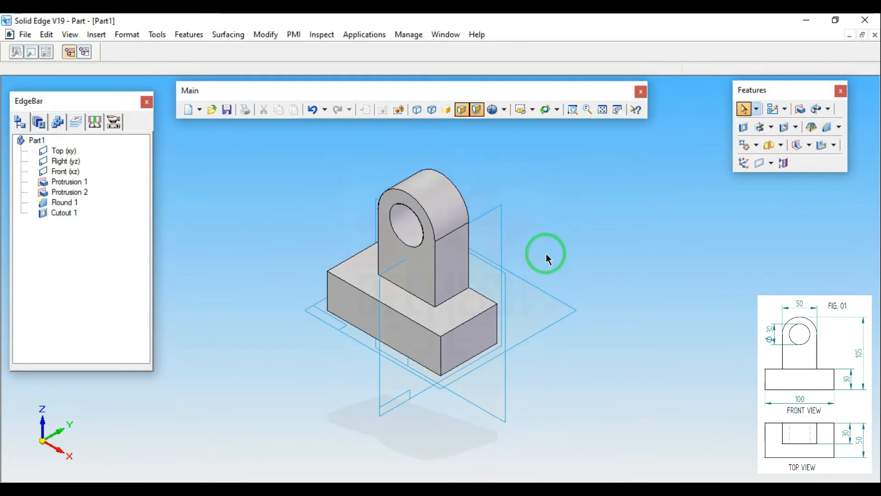
- Start saving the part, enter FIG 01 as the title in its summary properties and copy that title before accepting the properties
left_click(25, 34)
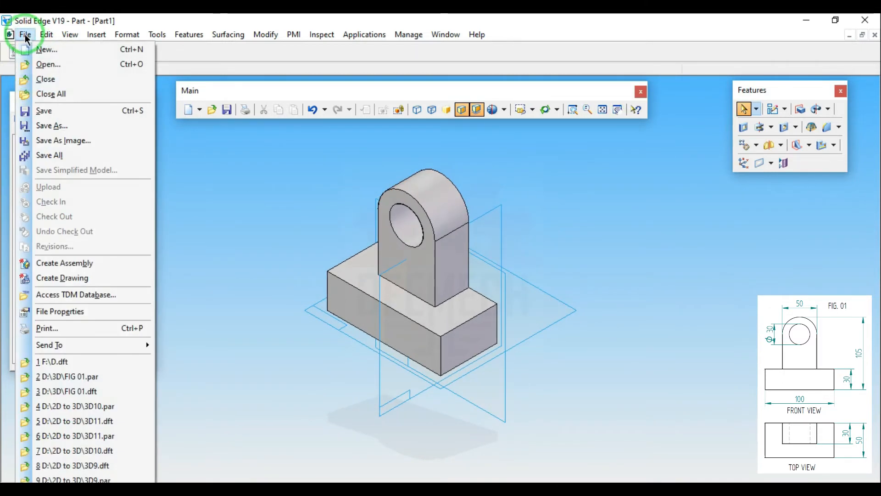
left_click(46, 112)
left_click_drag(79, 30, 285, 145)
left_click(260, 165)
left_click(271, 186)
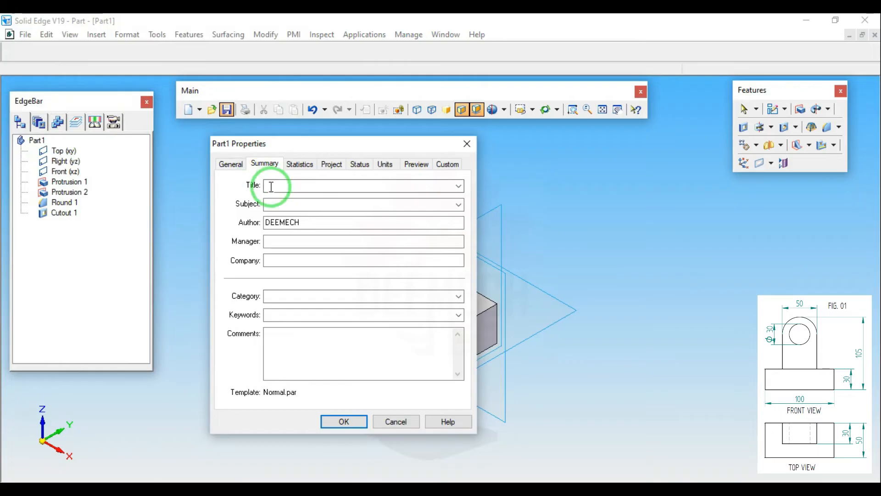
type("FIG 01")
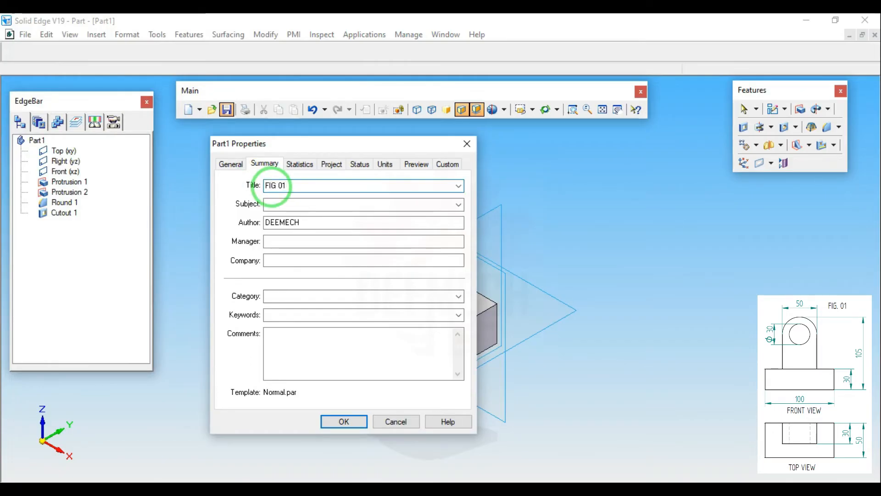
left_click(292, 186)
left_click_drag(292, 186, 267, 185)
right_click(275, 186)
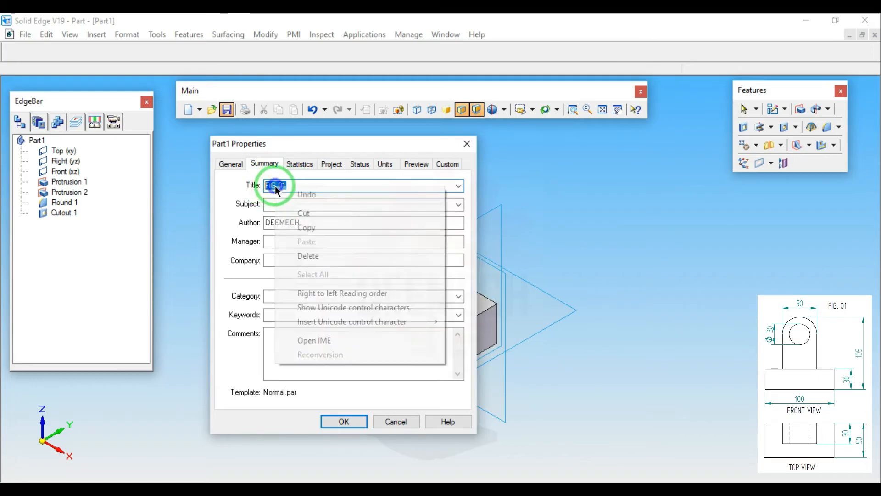
left_click(313, 227)
left_click(345, 421)
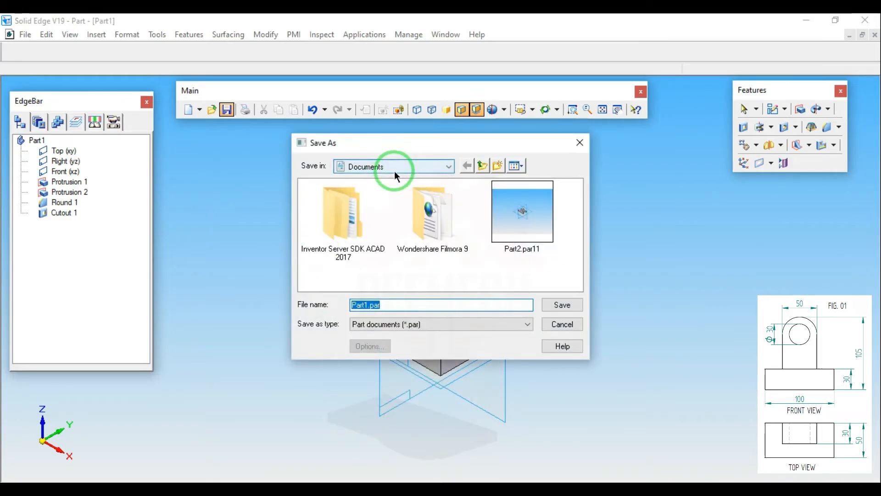
- Create a new folder named 3D on Local Disk (D:) as the save location
left_click(448, 167)
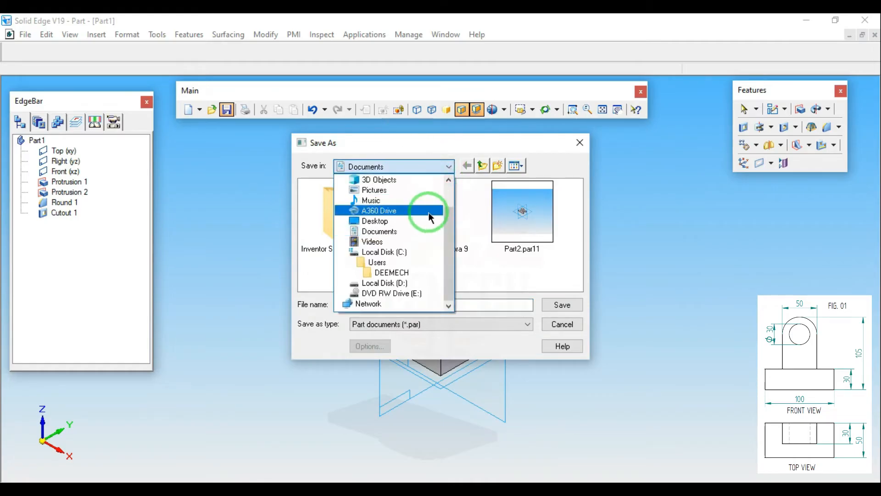
left_click(397, 283)
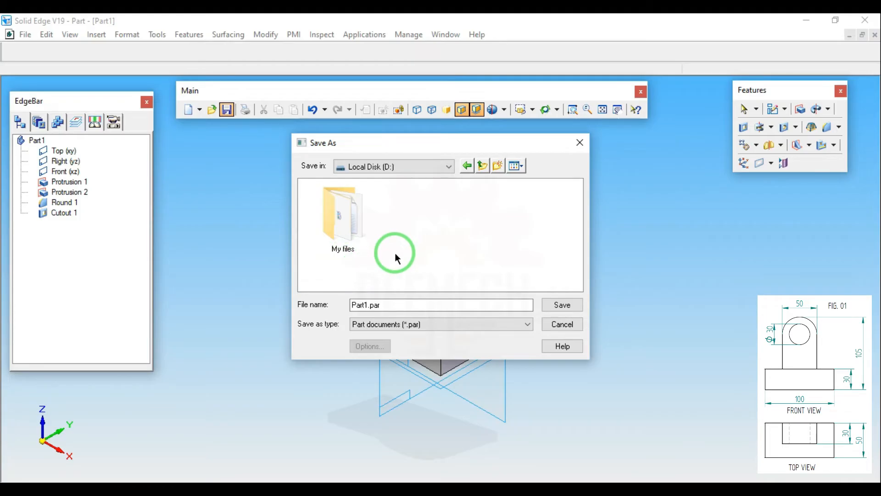
left_click(497, 166)
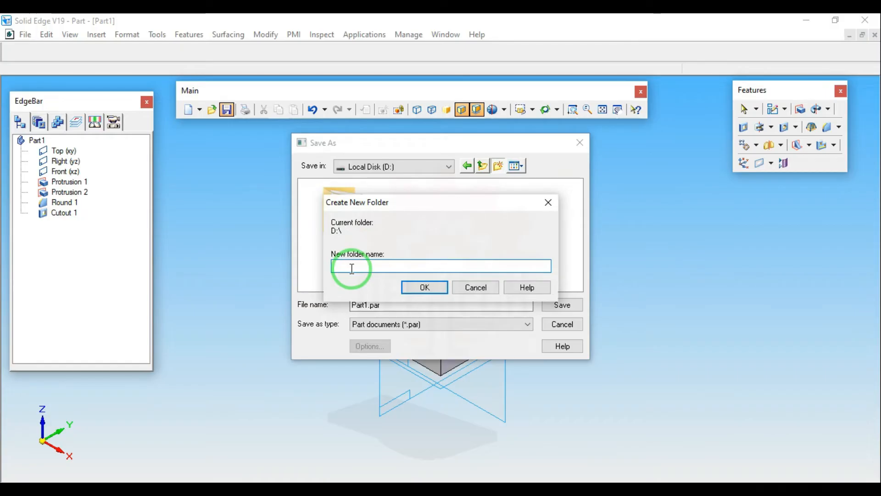
left_click(417, 288)
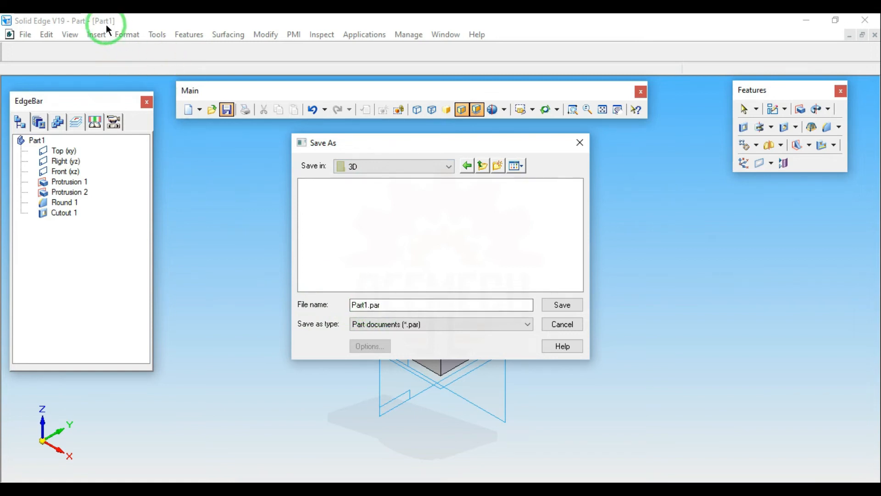
- Save the part as FIG 01 in the 3D folder, using the copied title as file name, and close it
left_click_drag(393, 304, 281, 308)
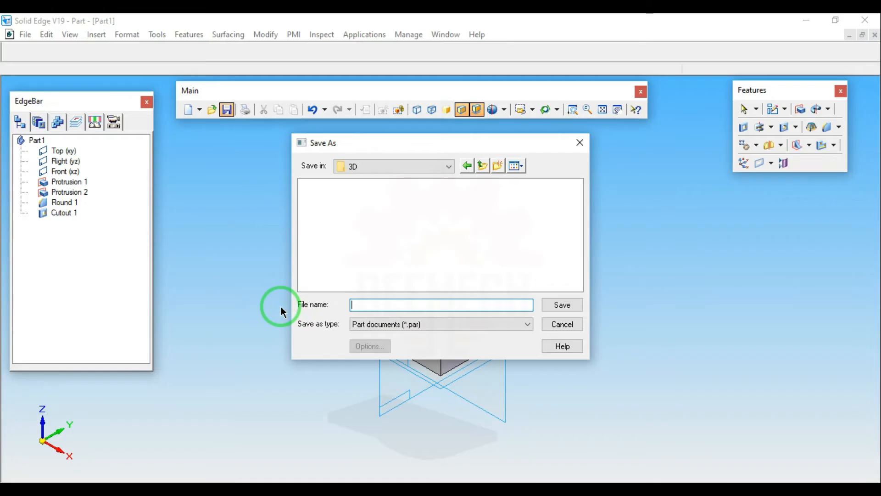
right_click(356, 306)
left_click(398, 184)
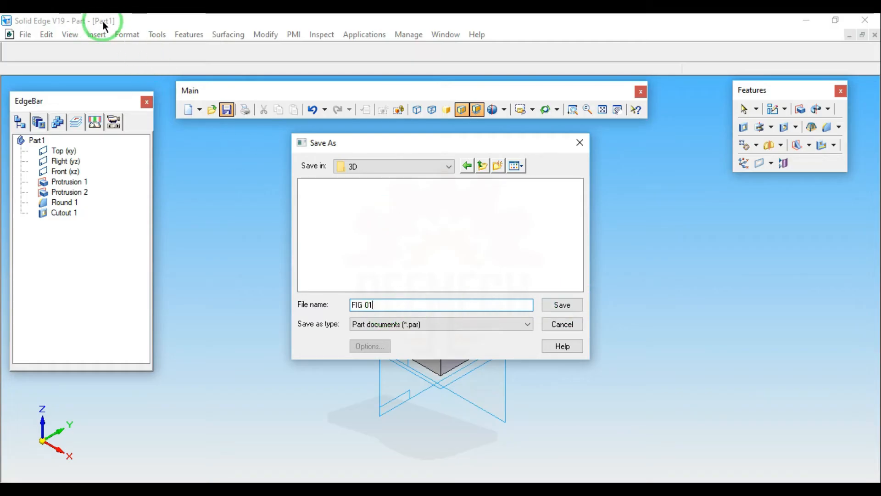
left_click(561, 304)
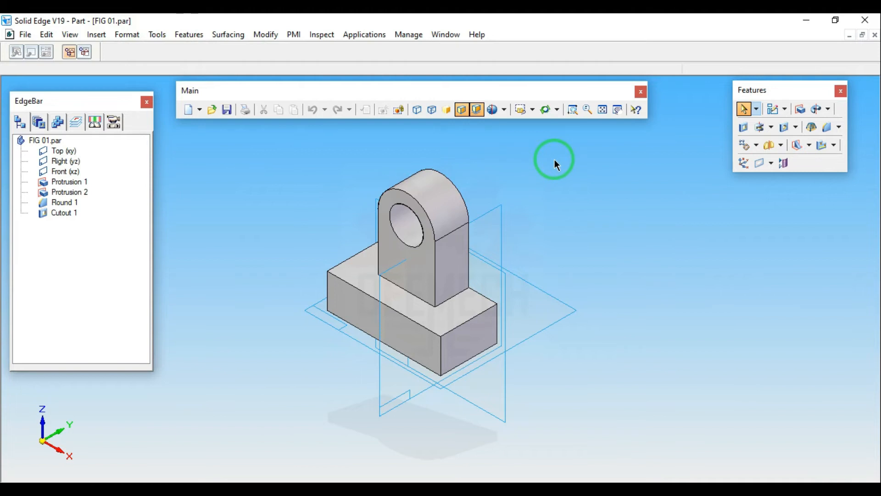
left_click(874, 35)
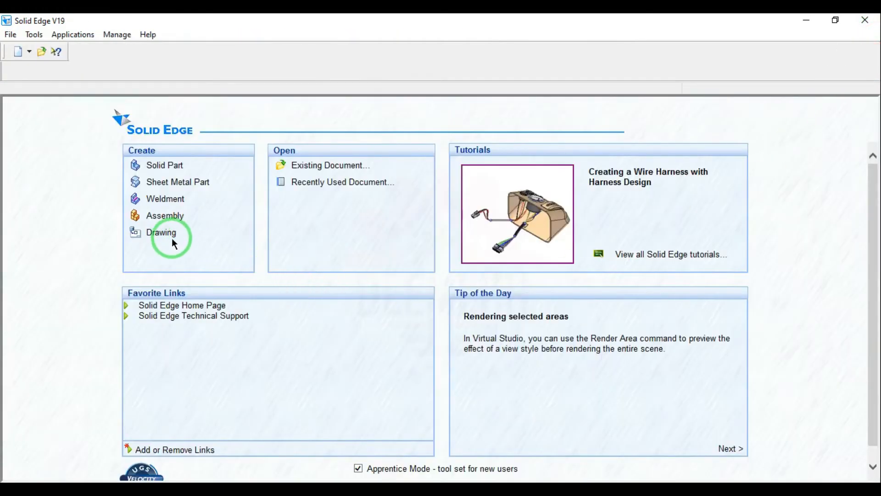
- Create a new drawing document and check which toolbars are enabled for it
left_click(161, 233)
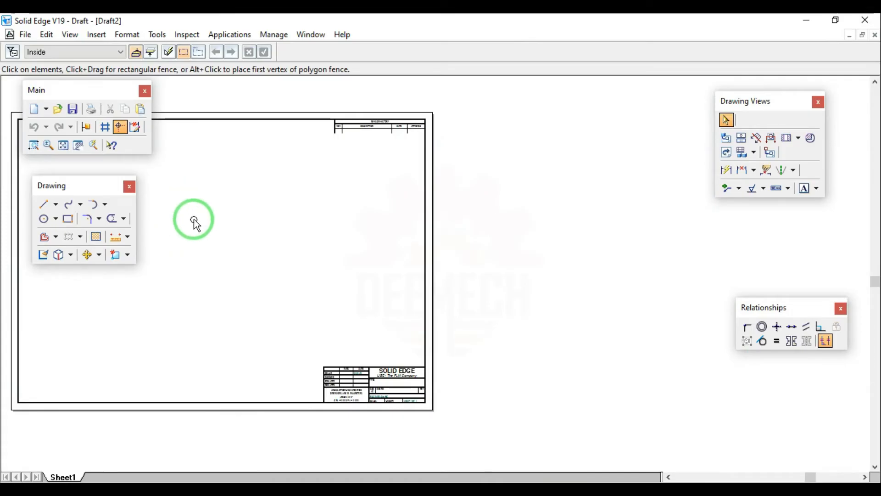
left_click(73, 35)
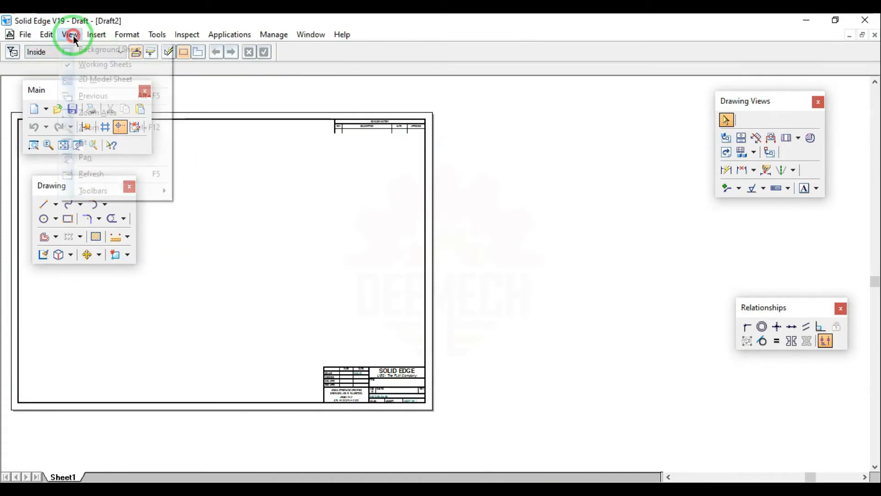
mouse_move(153, 189)
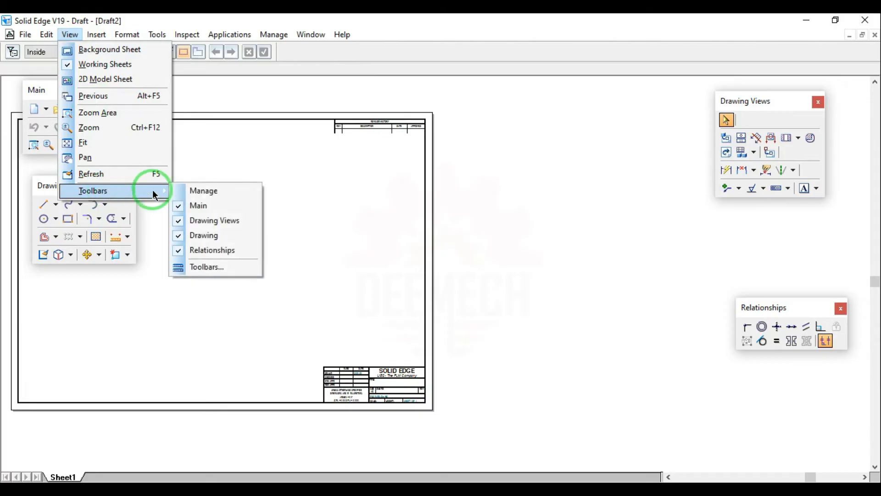
left_click(199, 268)
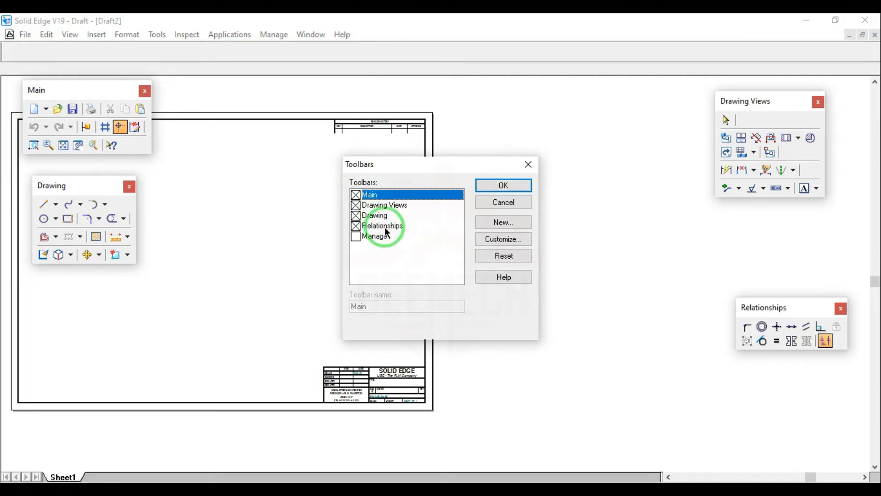
left_click(501, 189)
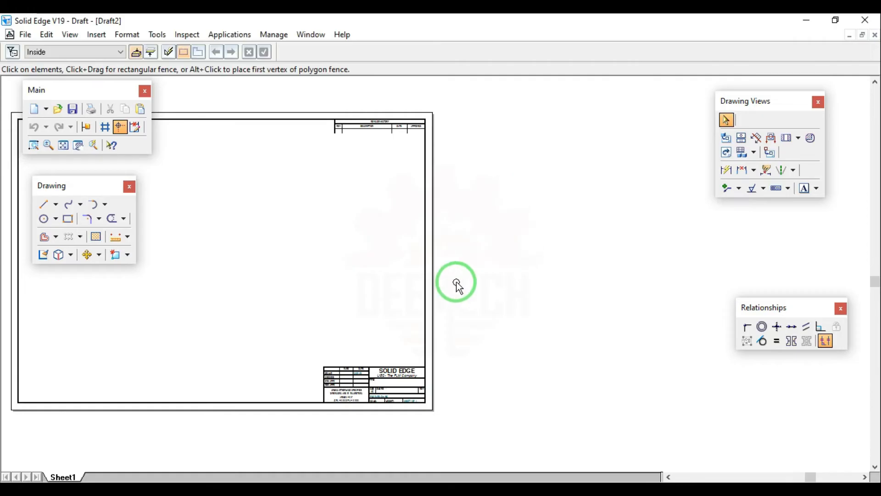
- Set Sheet1 to the A4-Sheet background with the background hidden, and fit the sheet to the window
right_click(67, 478)
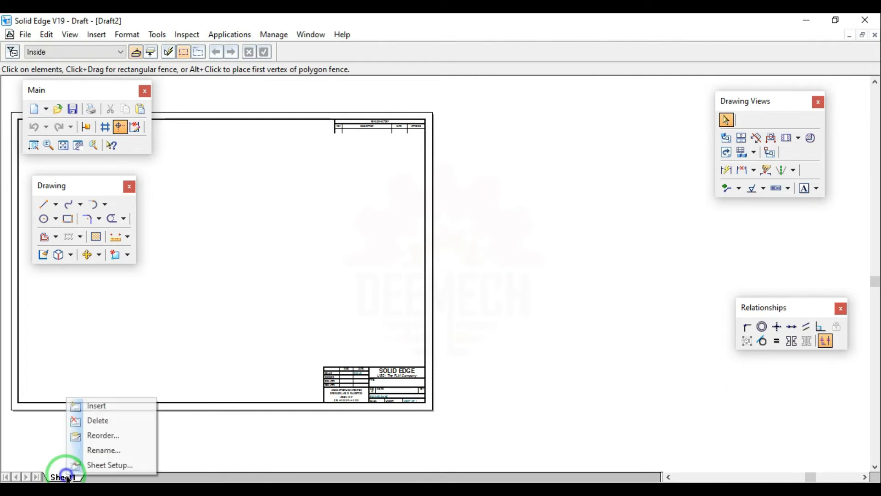
left_click(104, 465)
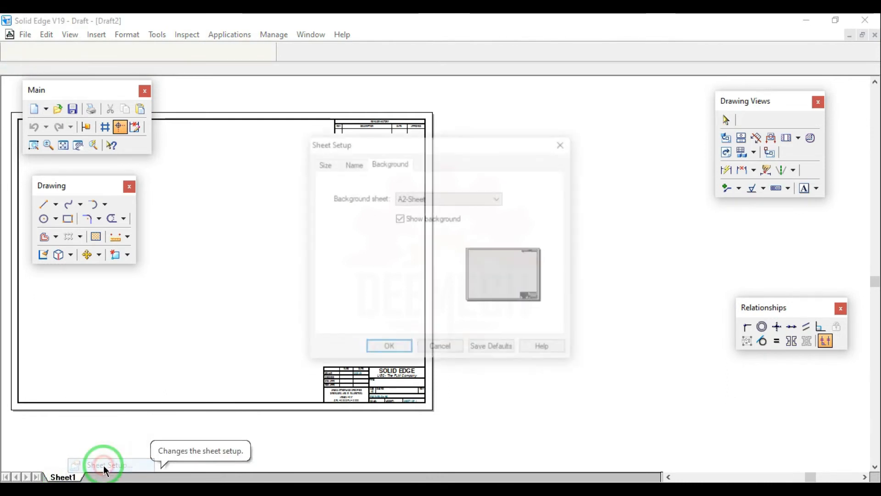
left_click(323, 164)
left_click(353, 164)
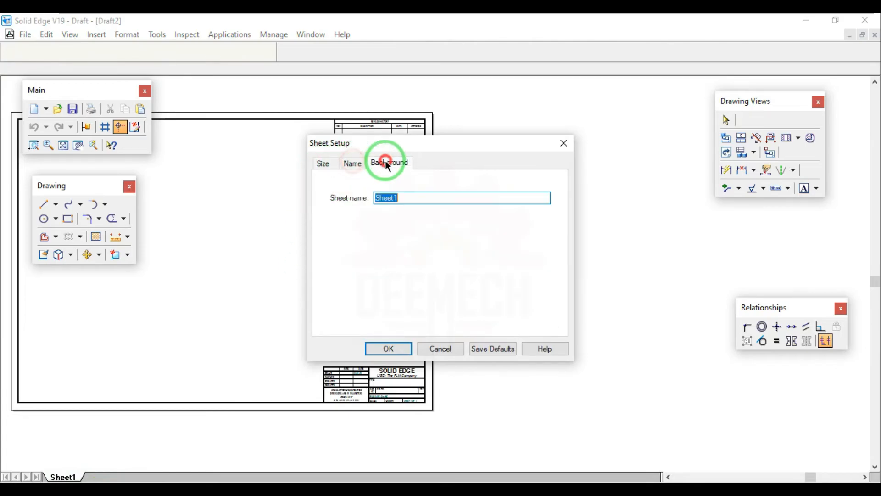
left_click(390, 163)
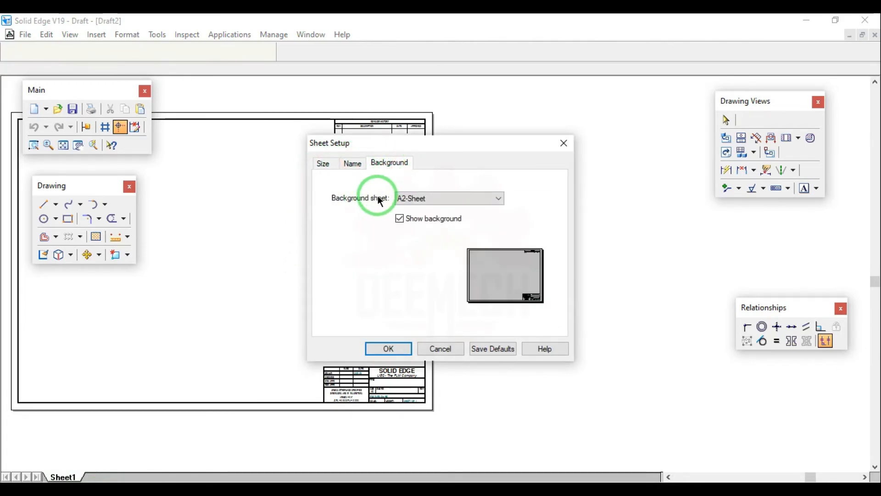
left_click(470, 198)
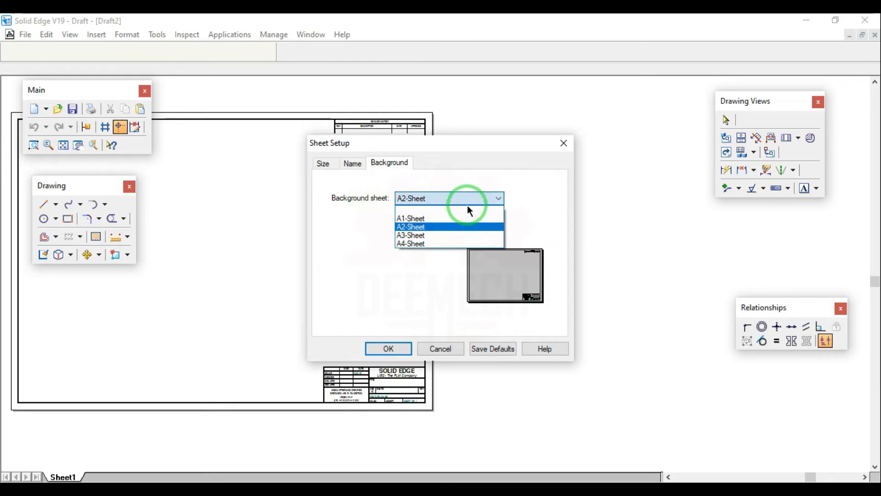
left_click(438, 244)
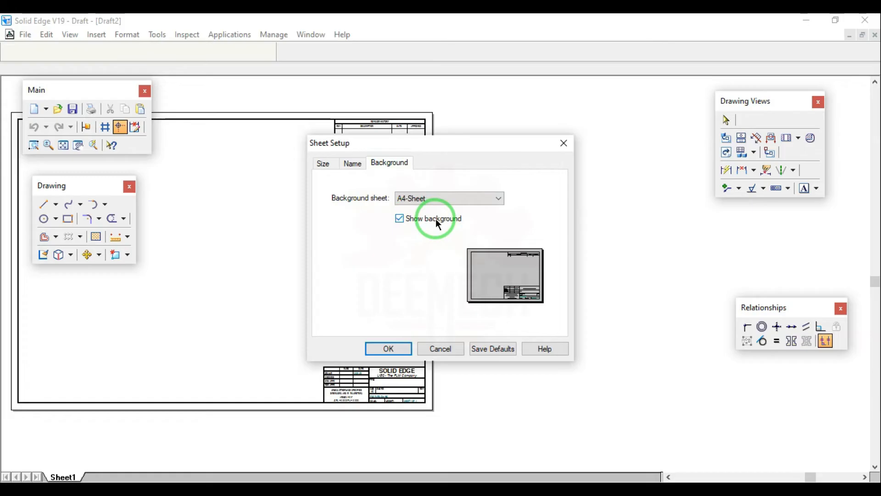
left_click(399, 219)
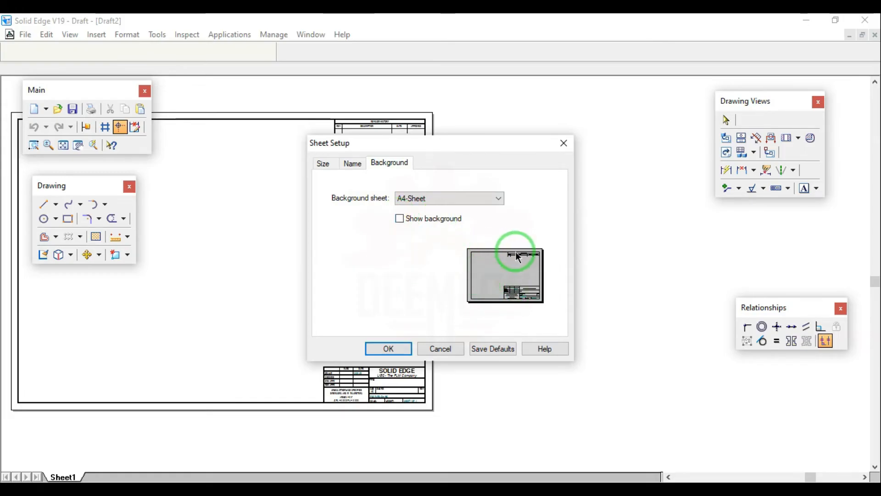
left_click(399, 219)
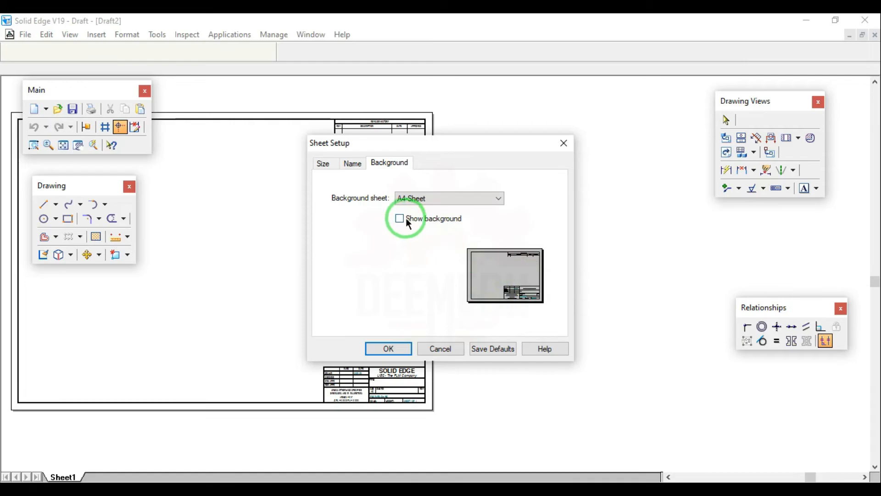
left_click(385, 348)
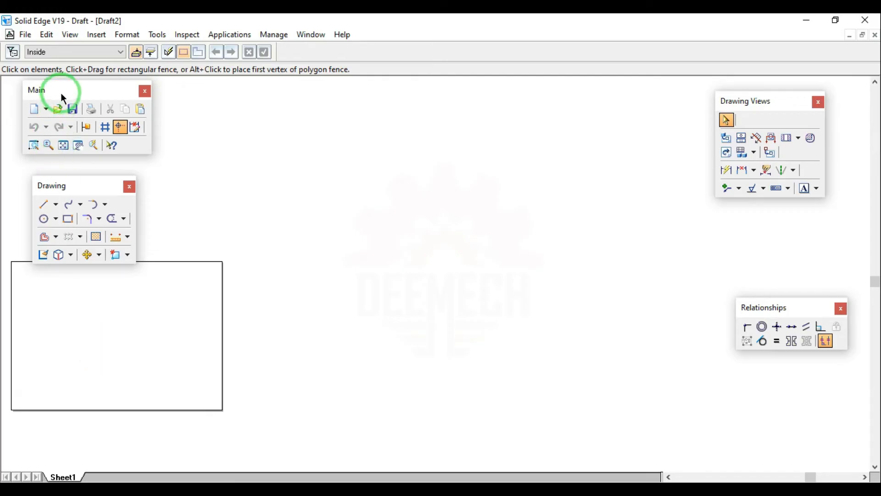
left_click(64, 146)
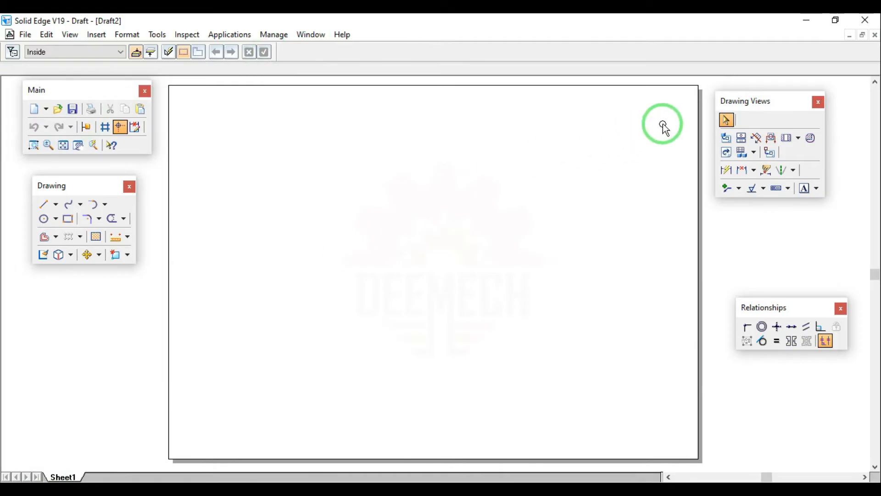
- Start a new drawing view and browse for its model on Local Disk (D:), selecting the 3D folder
left_click_drag(747, 103, 746, 98)
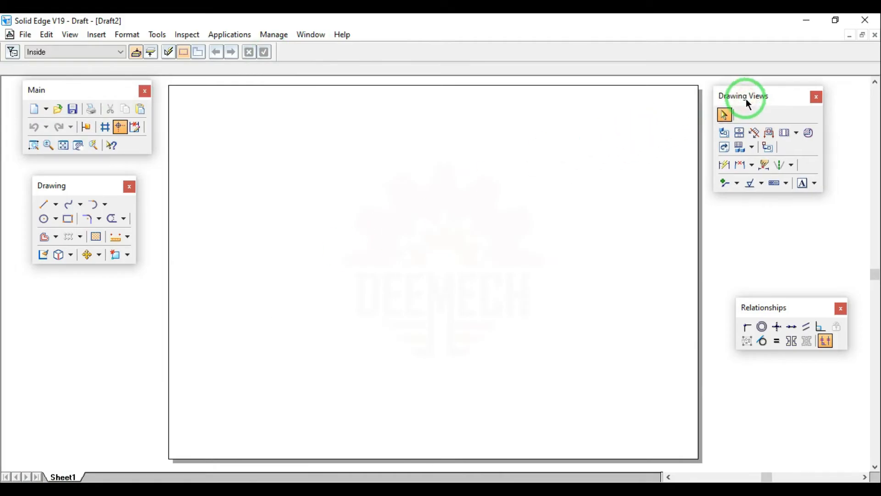
left_click(725, 134)
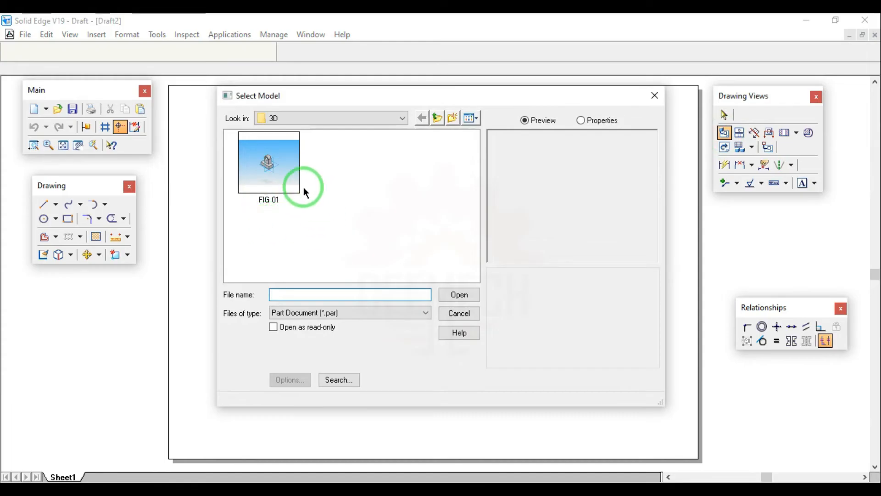
left_click(402, 119)
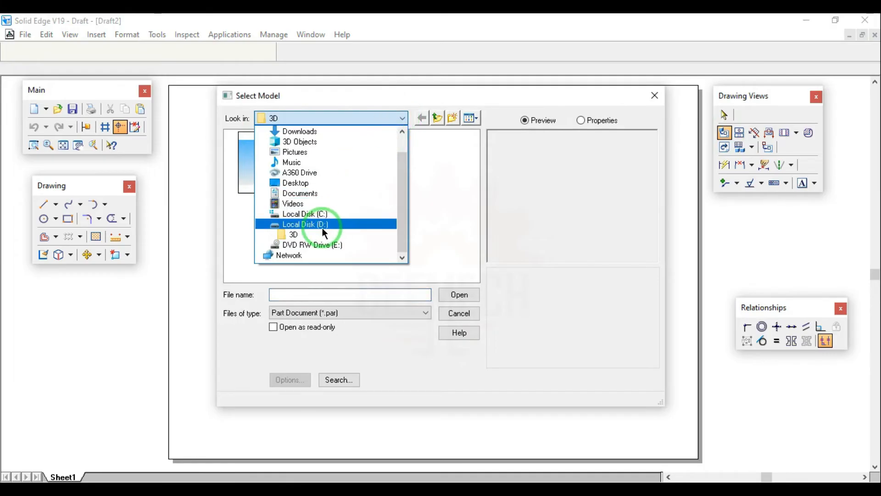
left_click(320, 227)
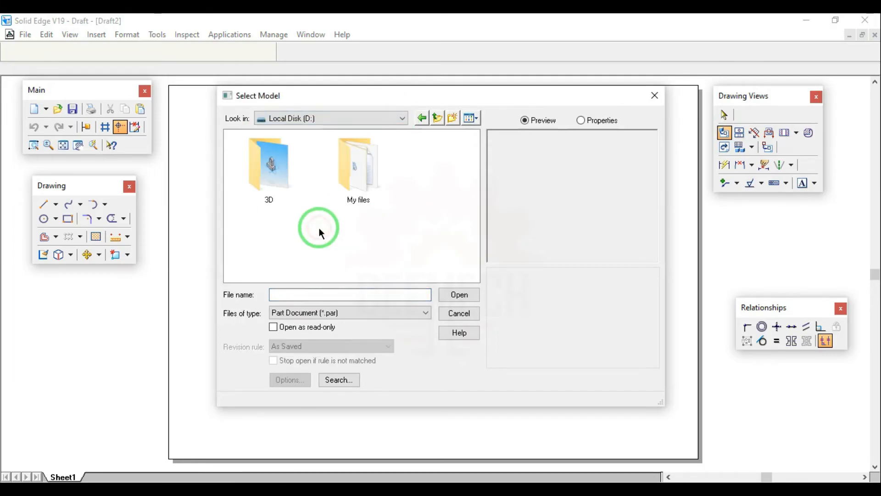
left_click(277, 174)
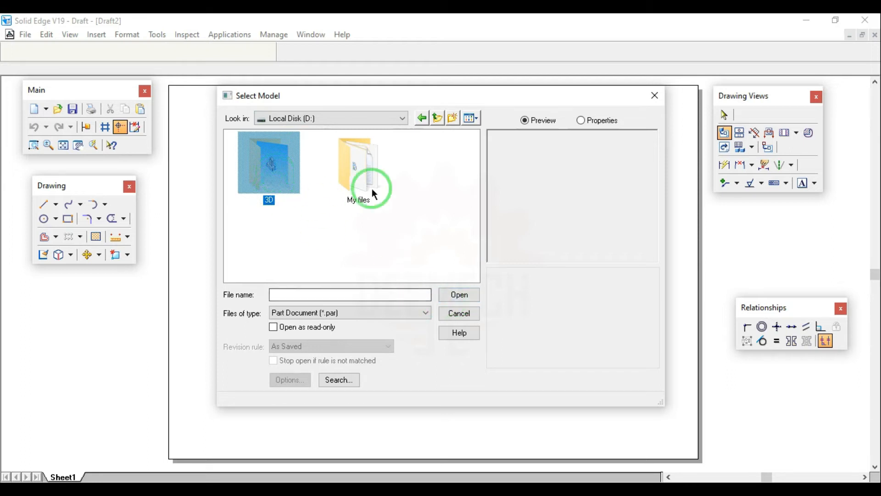
- Try the Large icons, Small icons and List displays for the folder contents, and return to Thumbnails
left_click(476, 120)
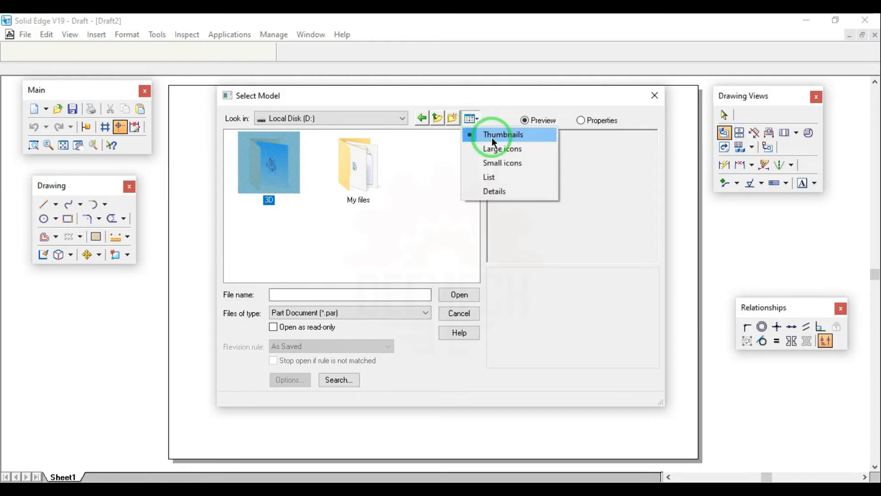
left_click(491, 148)
left_click(475, 120)
left_click(492, 161)
left_click(475, 121)
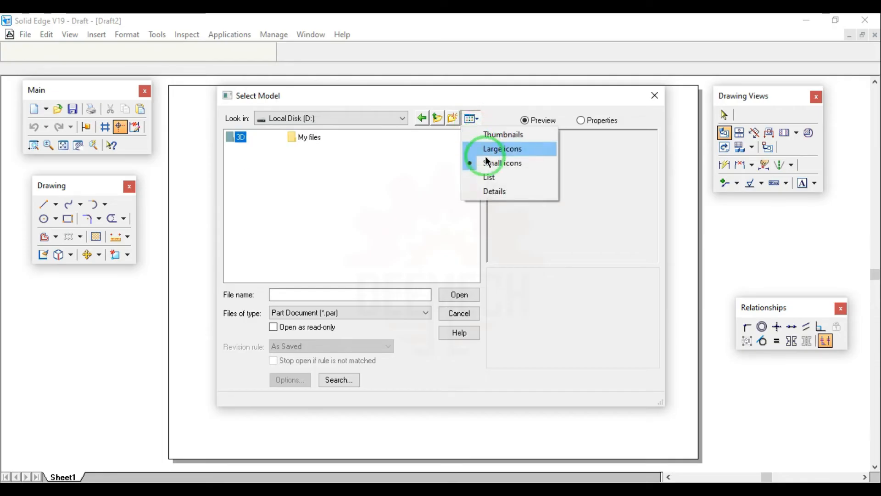
left_click(490, 177)
left_click(473, 121)
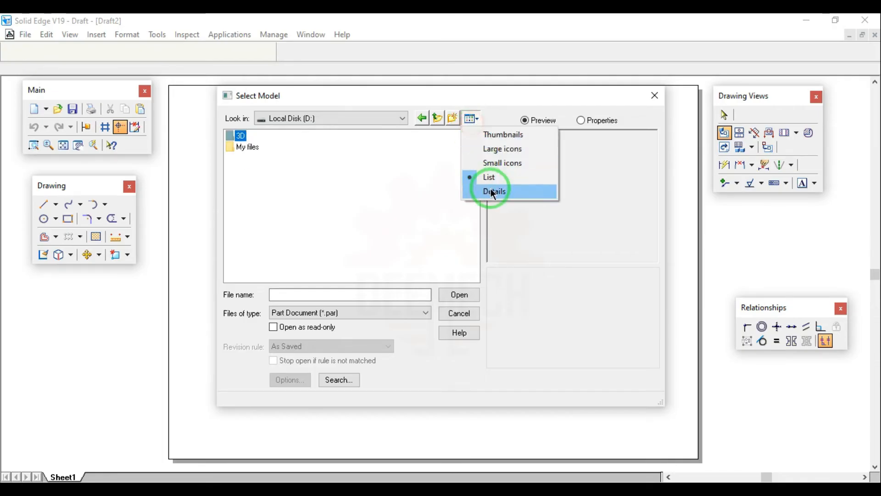
left_click(500, 134)
left_click(474, 120)
left_click(480, 137)
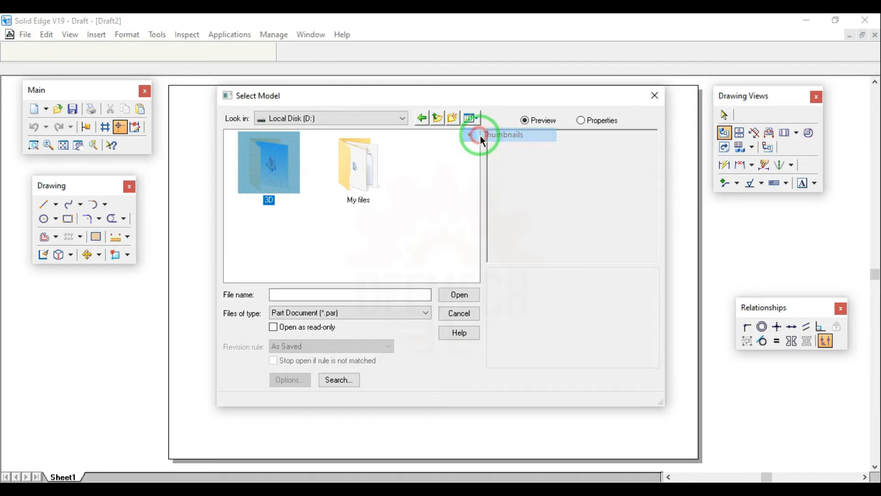
- Open the 3D folder and load the FIG 01 part as the model for the drawing views
left_click(304, 229)
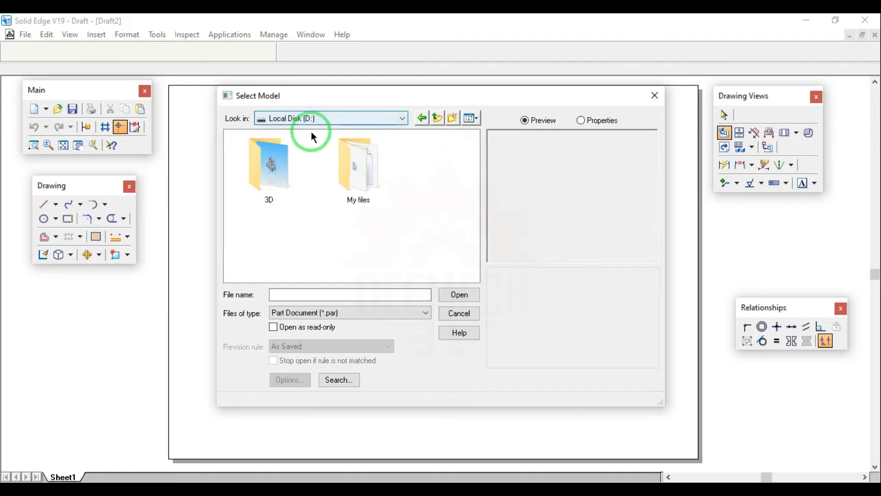
left_click(280, 175)
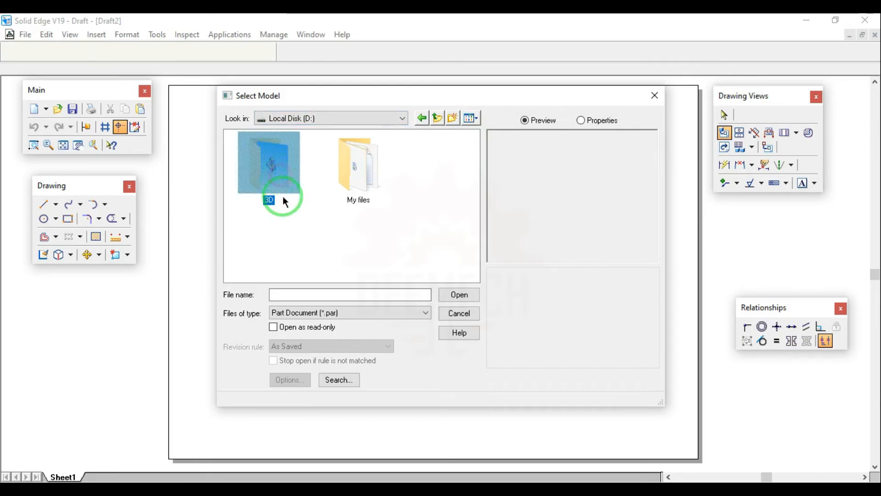
left_click(459, 296)
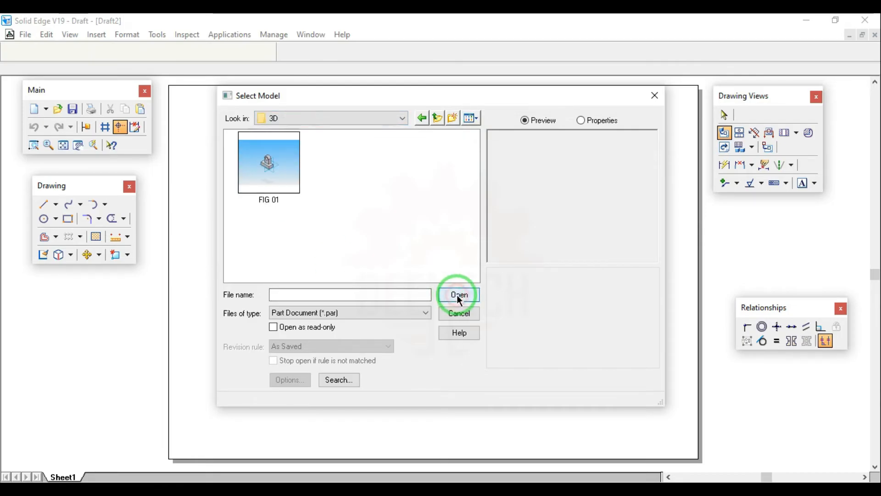
left_click(268, 171)
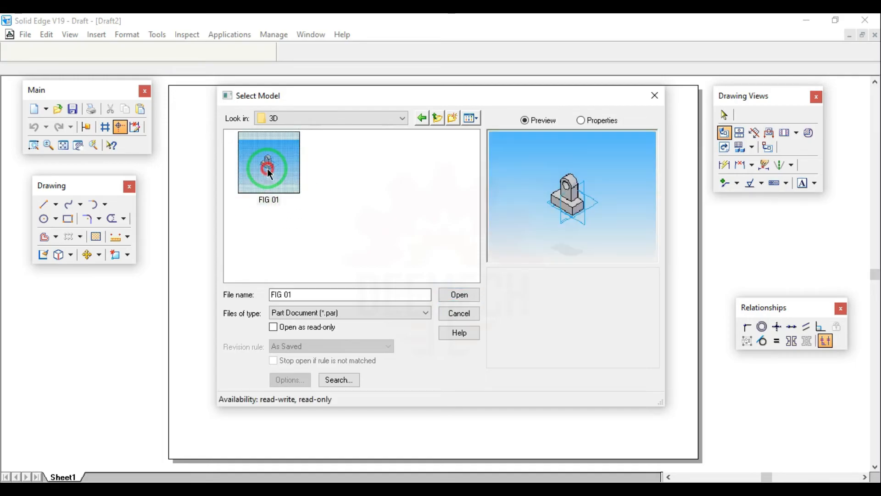
left_click(461, 294)
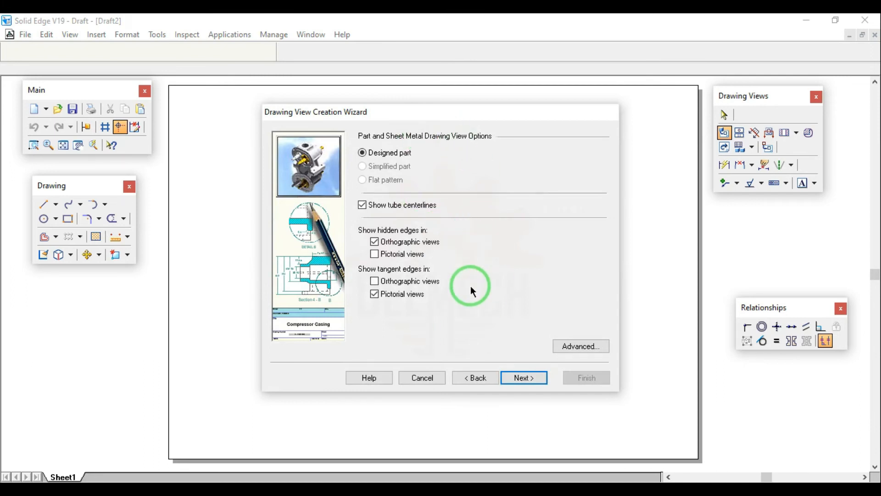
- Create a front view of the designed part without additional layout views, and place it in the sheet's upper right area
left_click(526, 375)
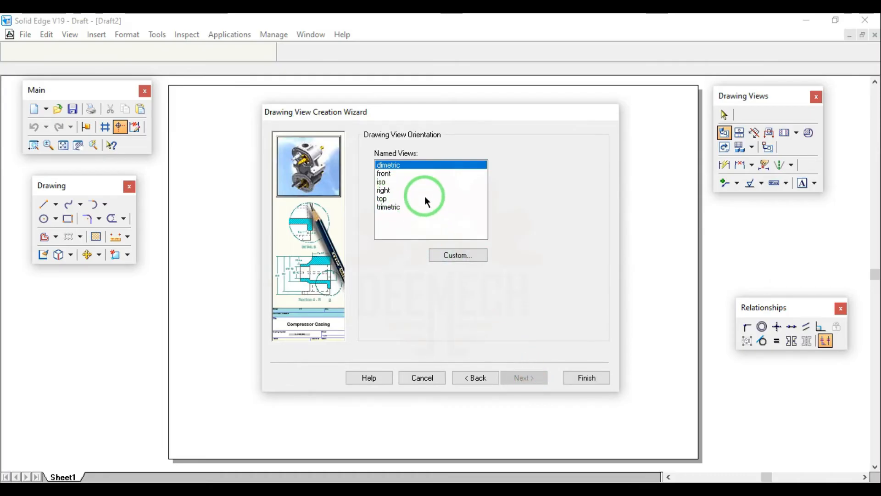
left_click(387, 173)
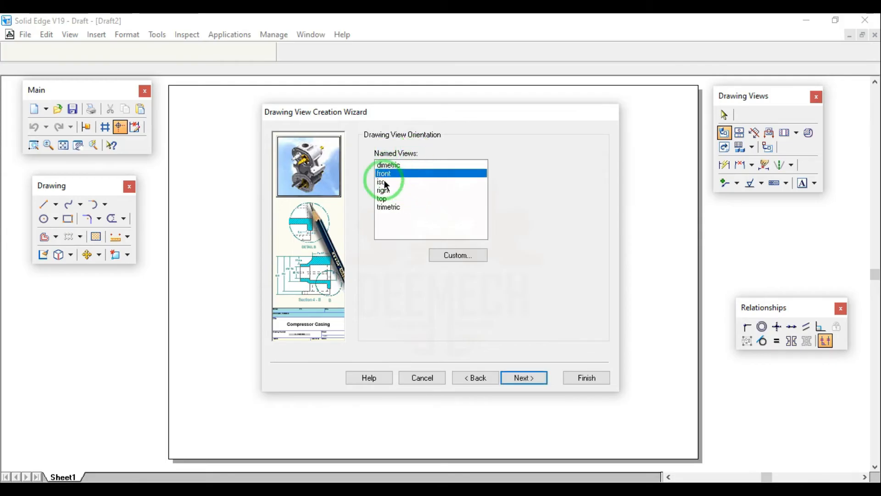
left_click(520, 377)
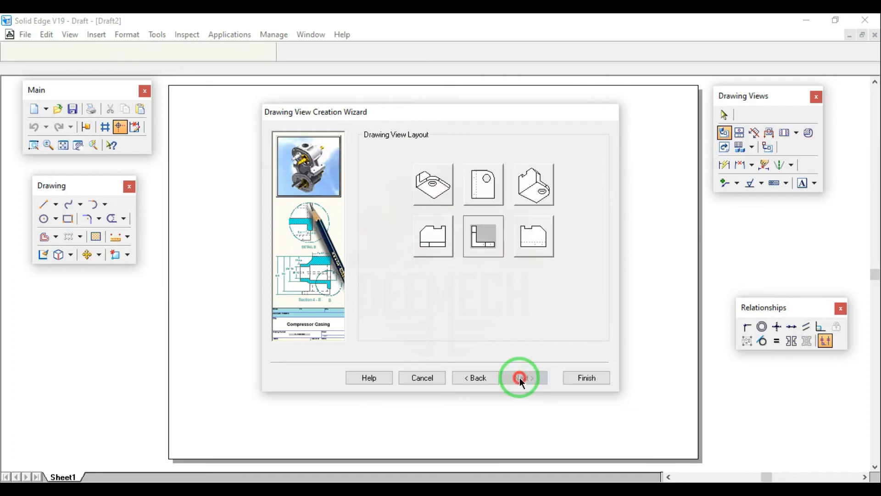
left_click(586, 378)
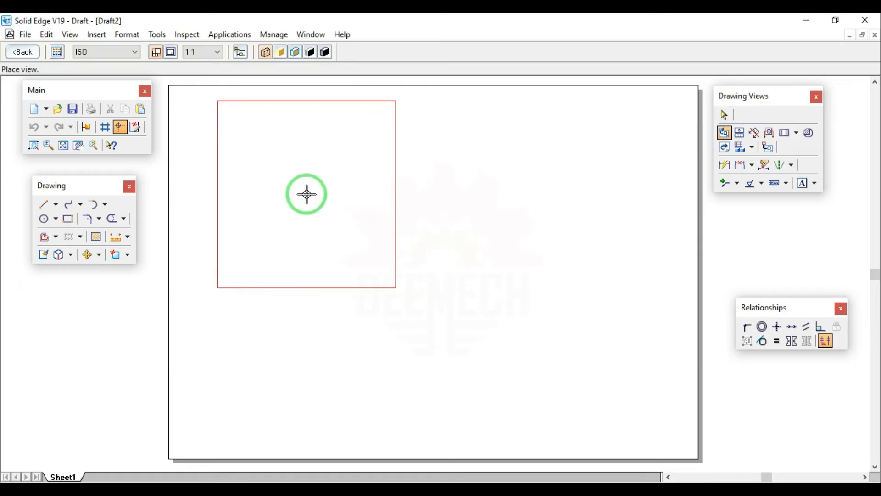
left_click(568, 194)
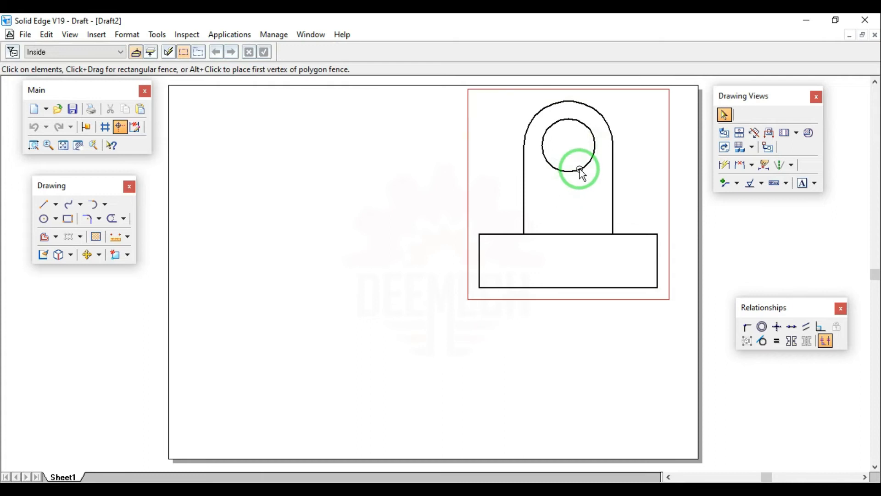
- Try the front view at scales 1:2 and 1:1, and set its scale value to 0.8
left_click(590, 159)
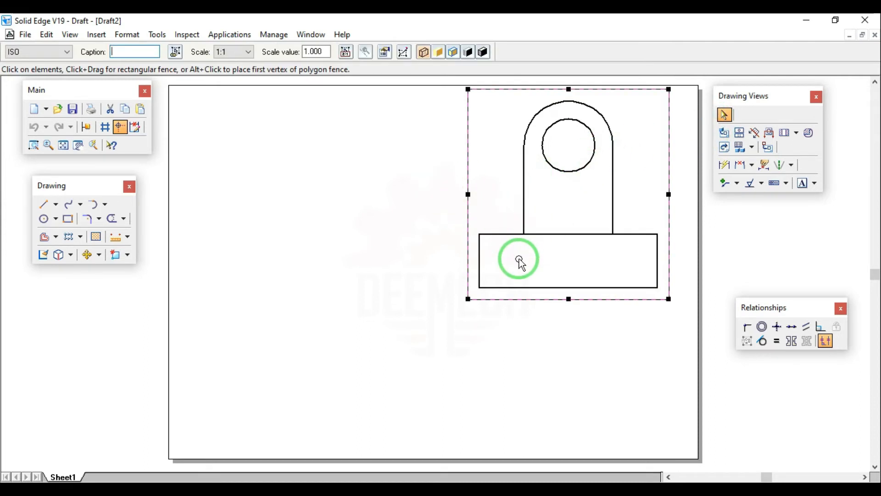
left_click(250, 52)
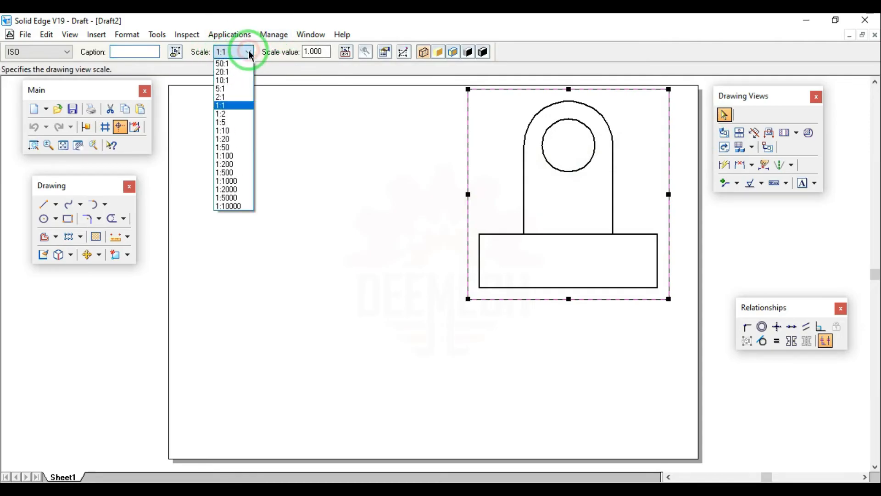
left_click(231, 113)
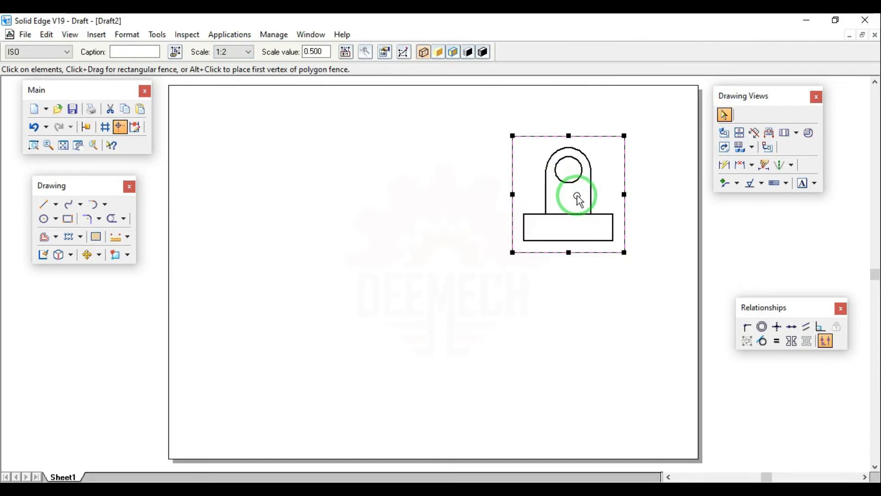
left_click(247, 52)
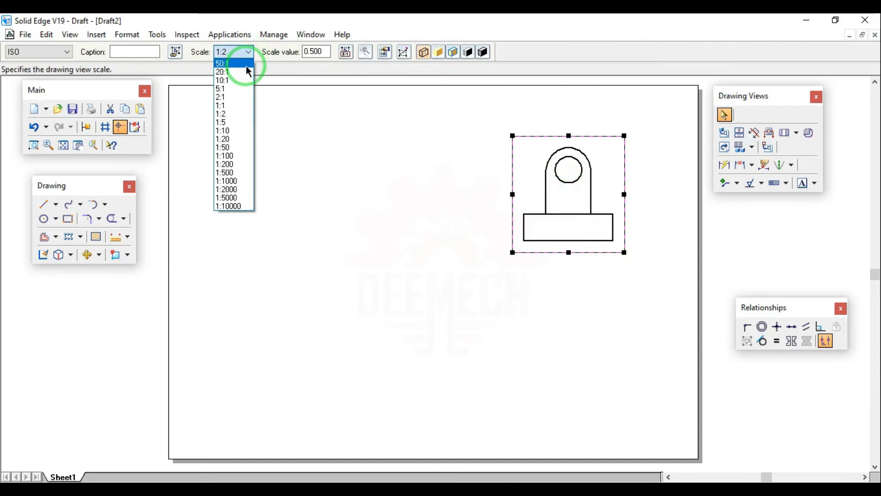
left_click(232, 107)
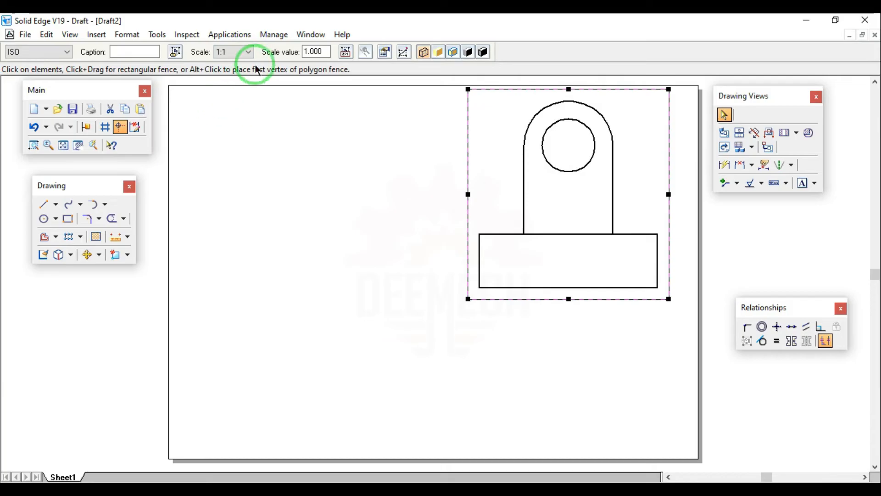
left_click_drag(324, 52, 300, 52)
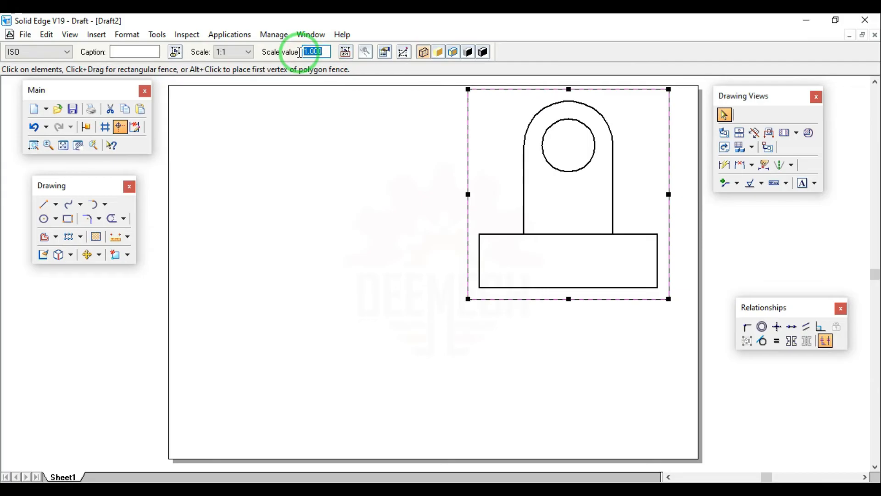
type("0.8")
key("Return")
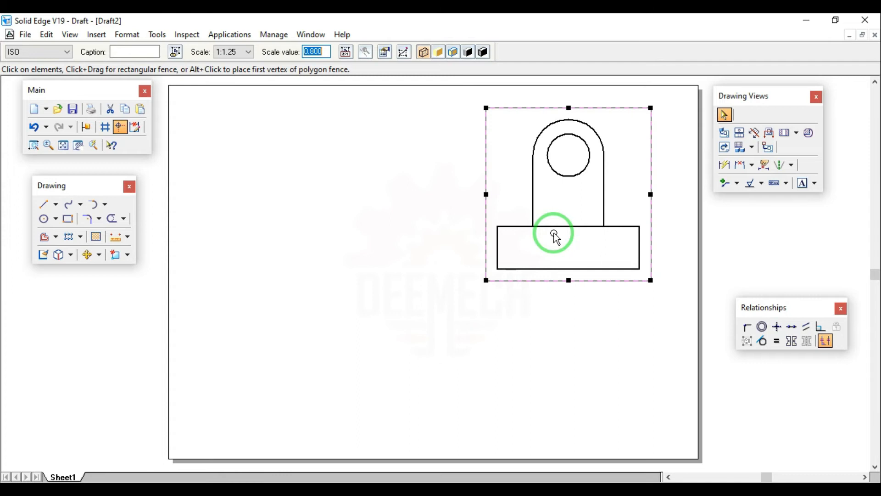
- Project a principal view from the front view and place it directly below
left_click(740, 133)
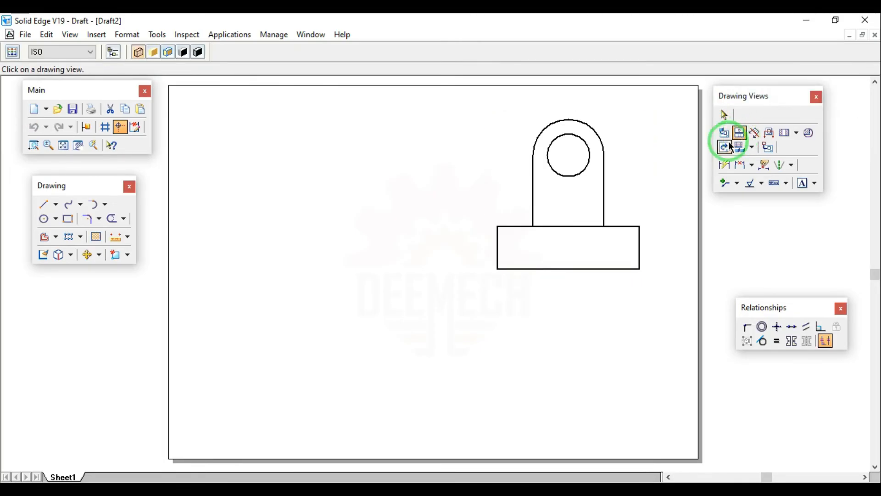
left_click(603, 189)
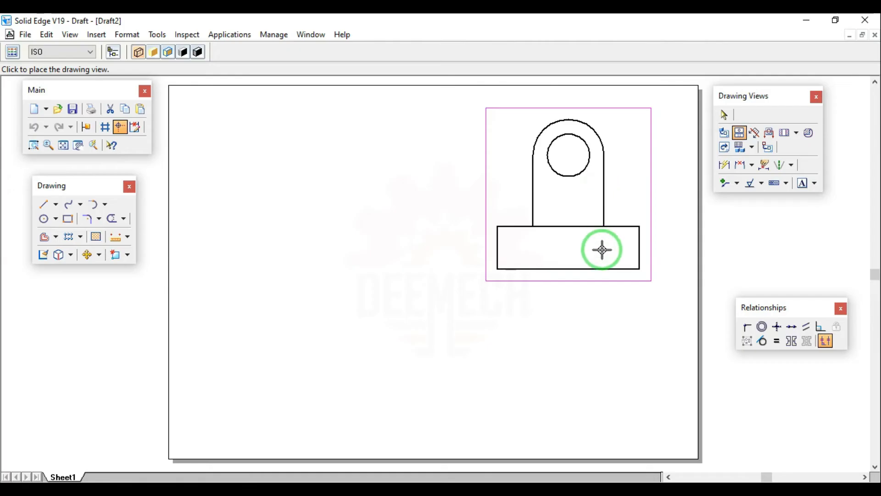
left_click(594, 371)
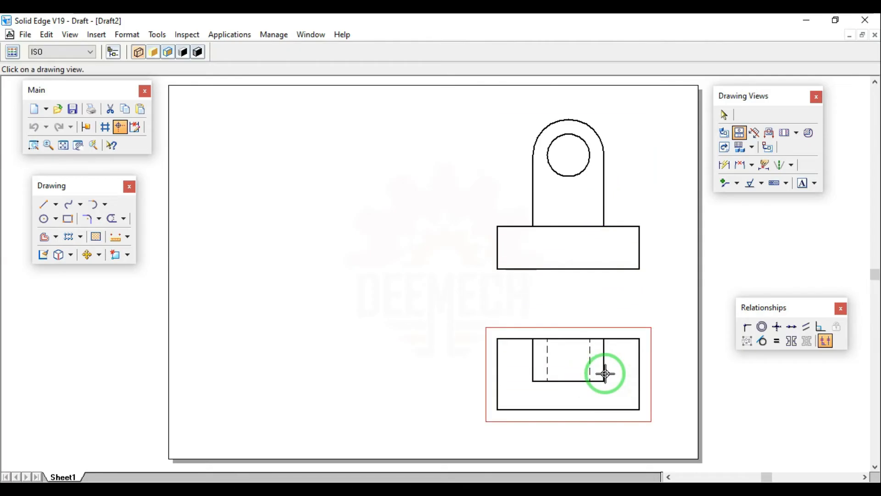
- Project a pictorial view diagonally from the front view and move it into the left half of the sheet
left_click(739, 133)
left_click(601, 197)
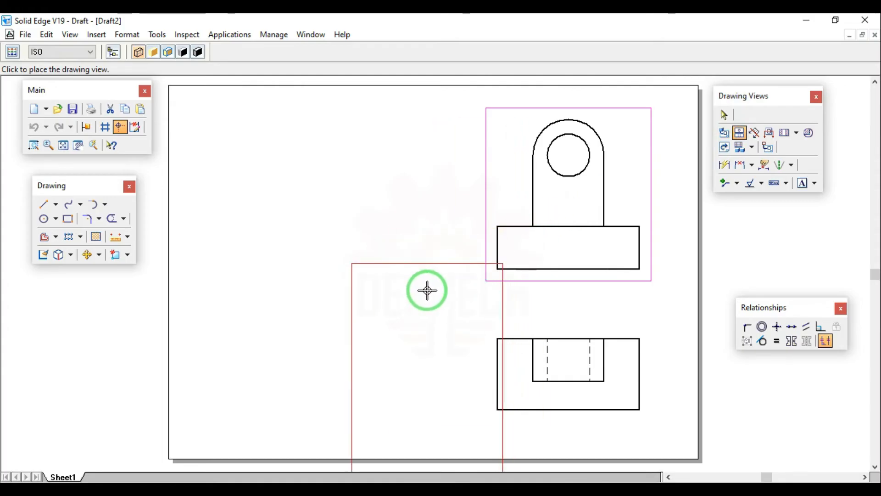
left_click(401, 301)
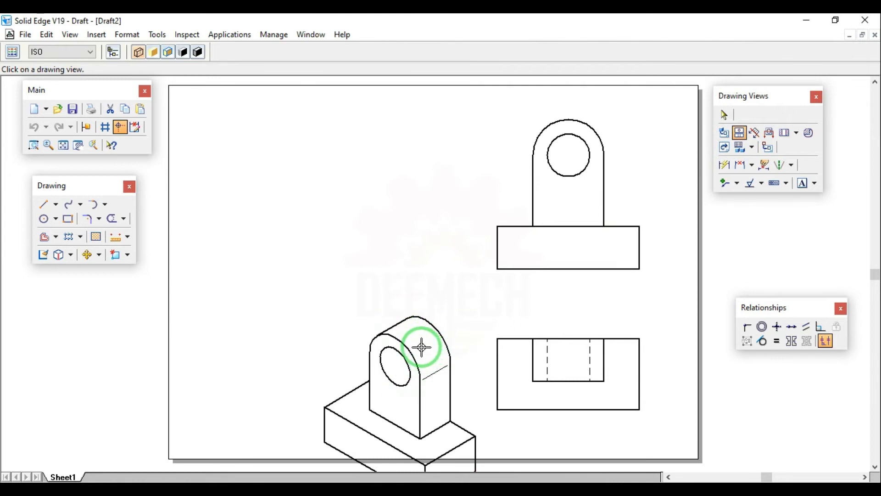
left_click(724, 115)
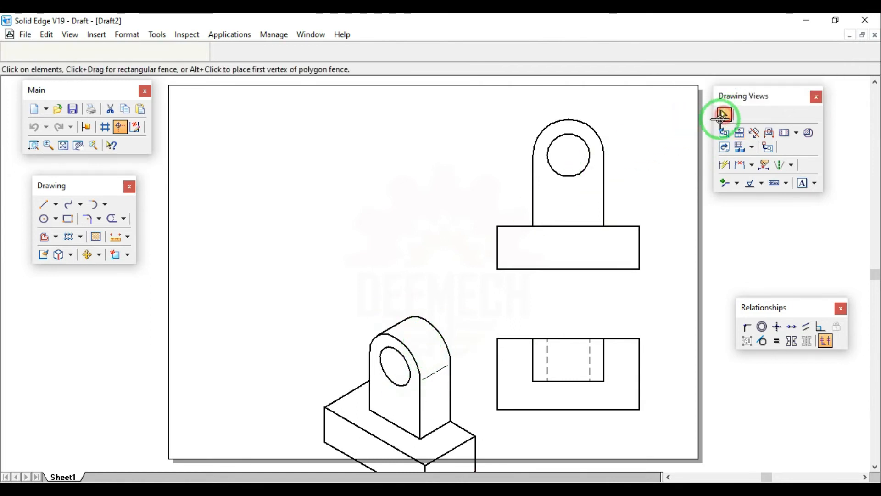
left_click(409, 360)
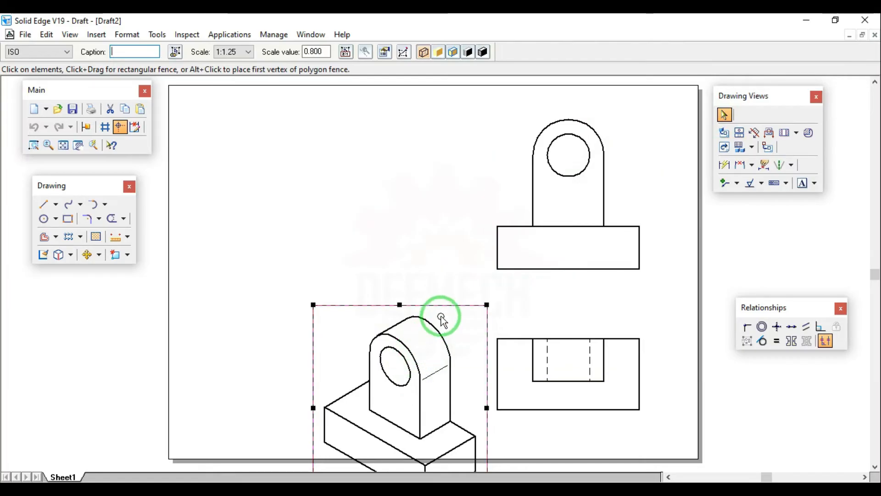
left_click_drag(449, 303, 345, 161)
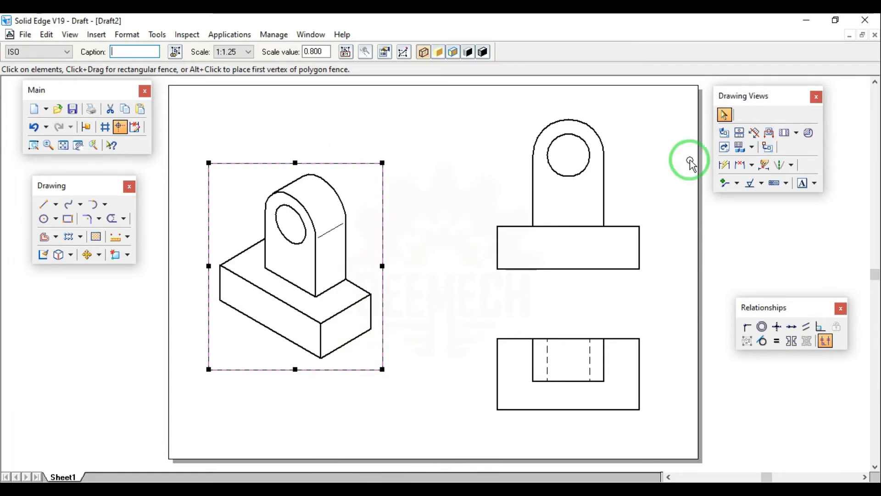
- Dimension the base's overall length below the front view and the base's height beside it
left_click(725, 164)
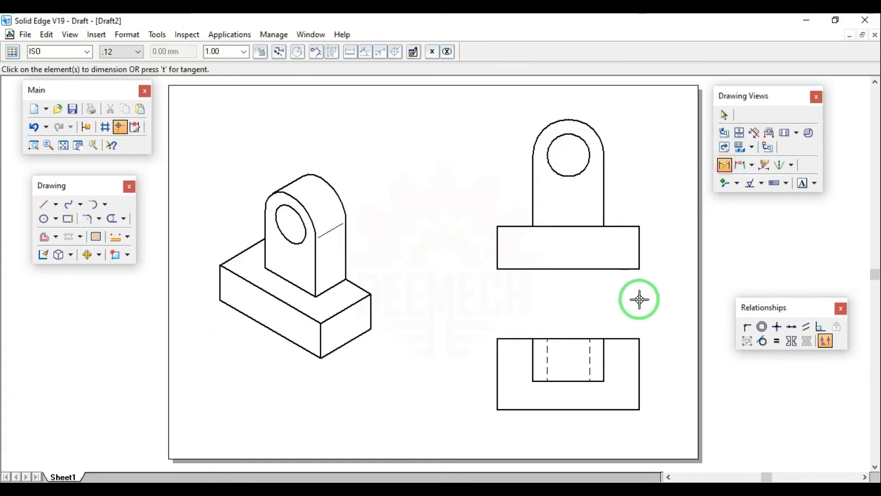
left_click(587, 268)
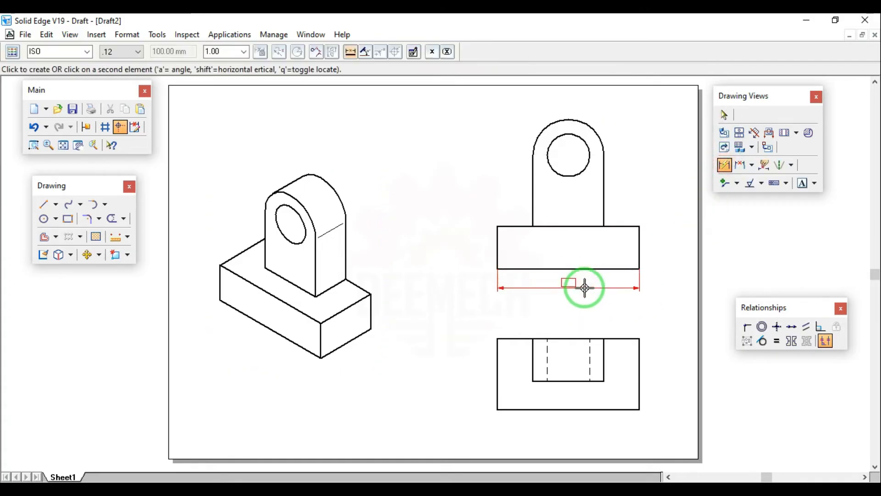
left_click(582, 292)
left_click(642, 246)
left_click(661, 252)
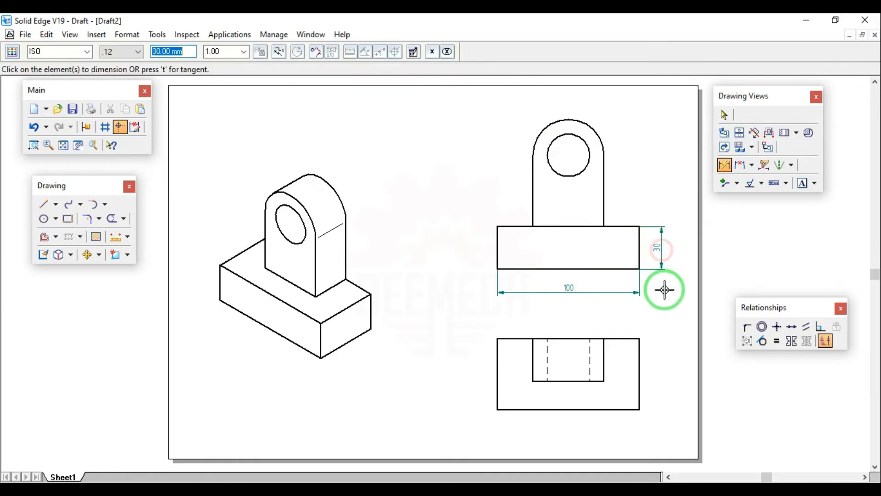
- Dimension the hole's diameter in the front view and the overall height from the base's bottom edge to the arc's top
left_click(588, 167)
left_click(634, 156)
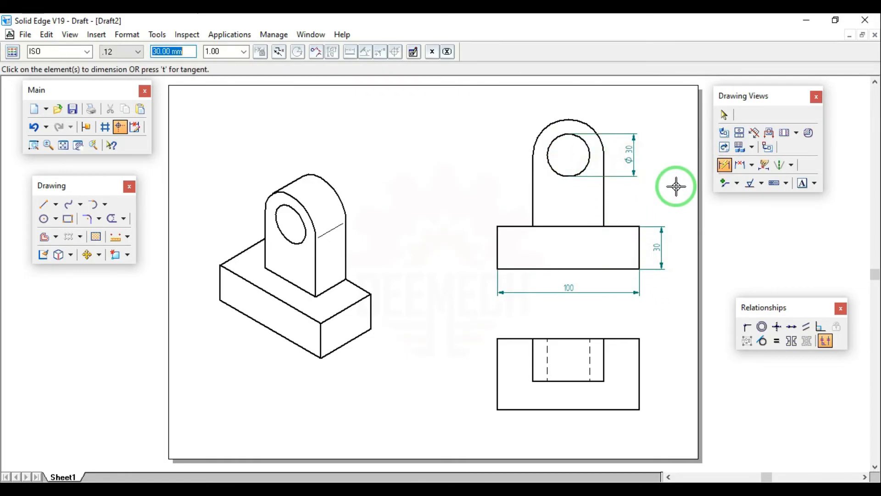
left_click(629, 268)
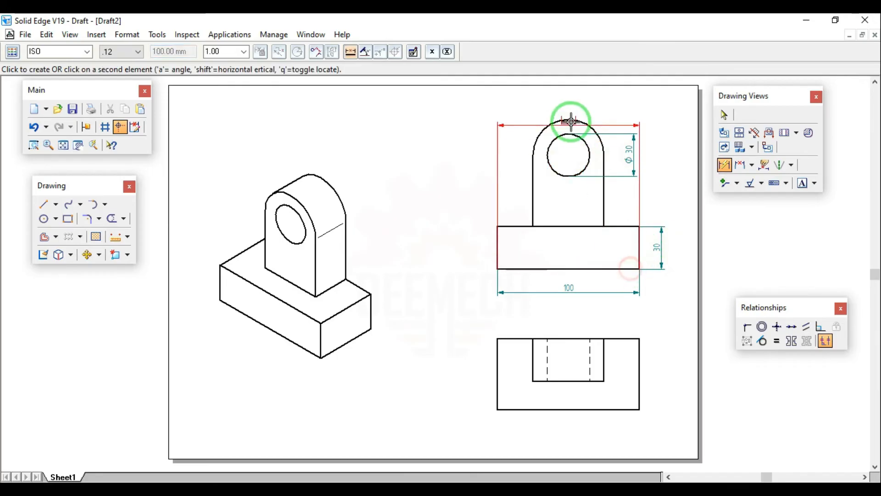
left_click(570, 120)
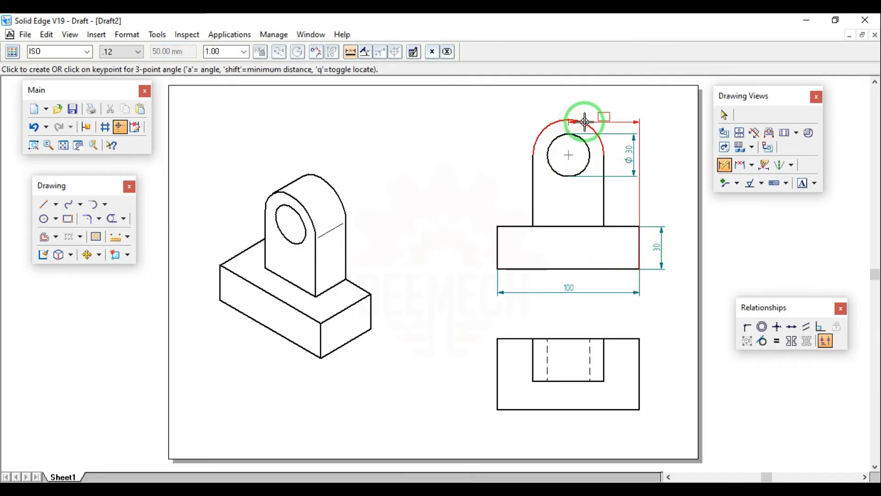
left_click(483, 138)
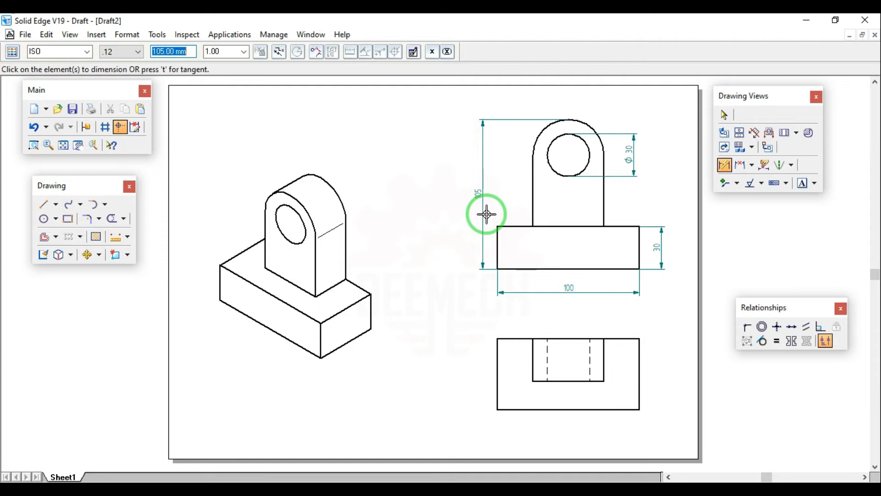
- Add a Distance Between dimension for the upright's width, placed above the front view's rounded top
left_click(751, 167)
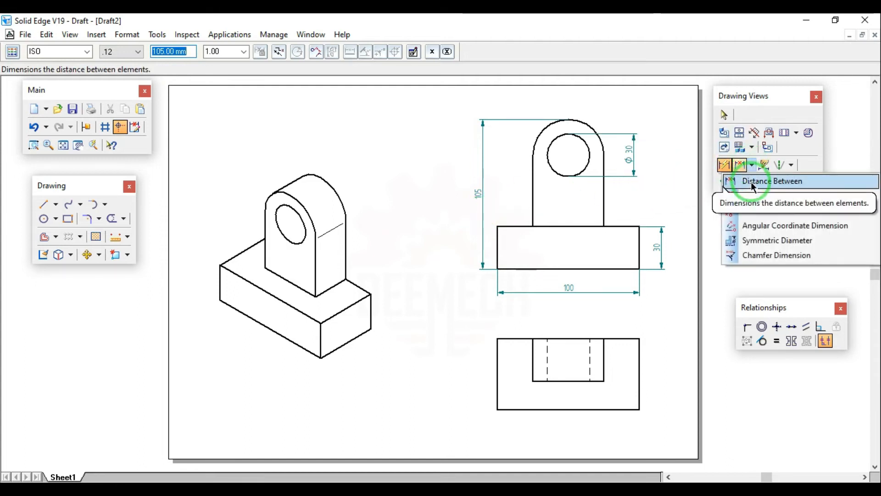
left_click(753, 184)
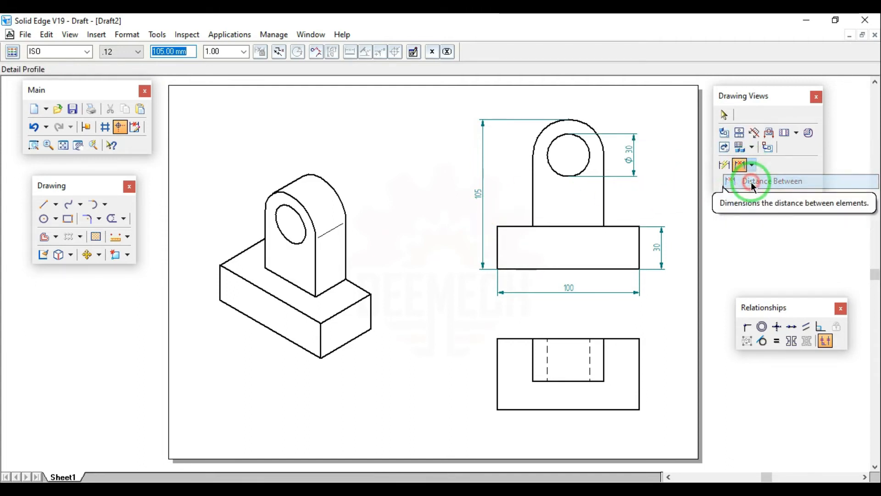
left_click(534, 155)
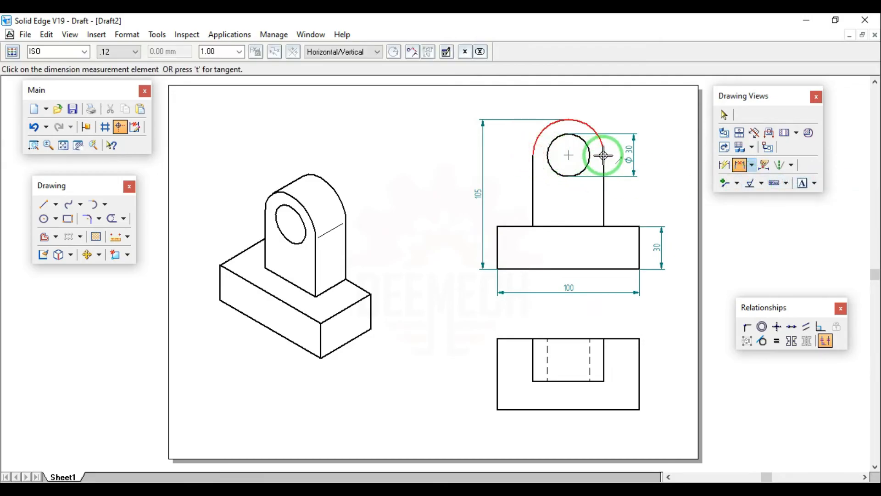
left_click(603, 154)
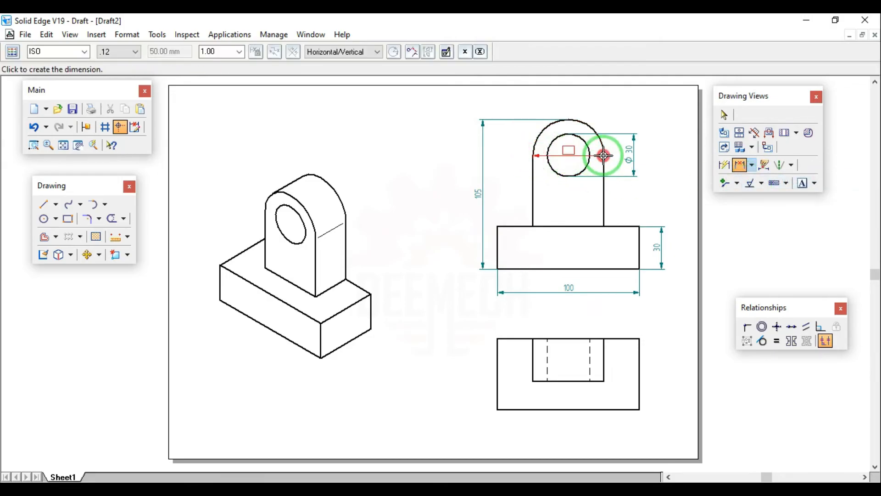
left_click(600, 107)
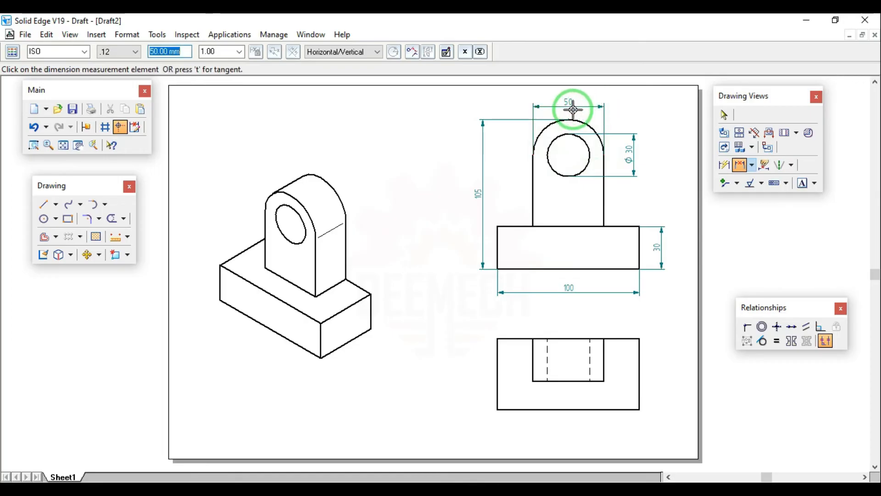
- Add a Distance Between dimension for the upright's depth in the lower projected view, placed beside the base
left_click(745, 166)
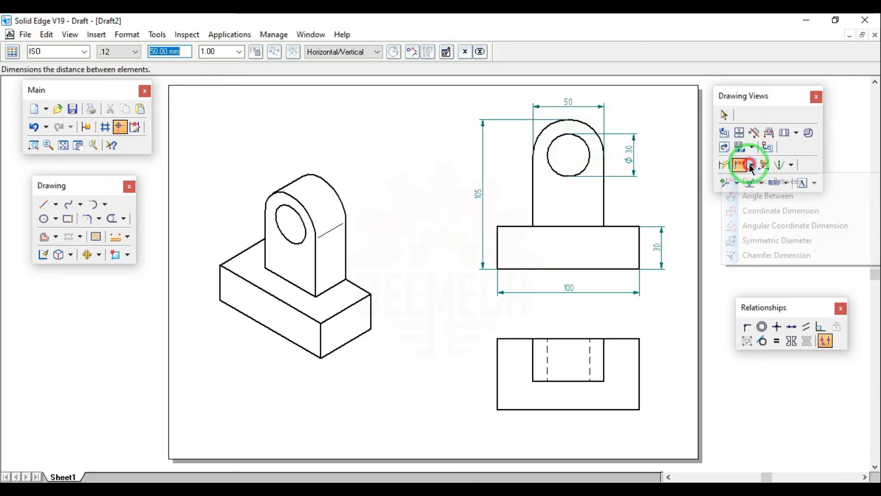
left_click(741, 181)
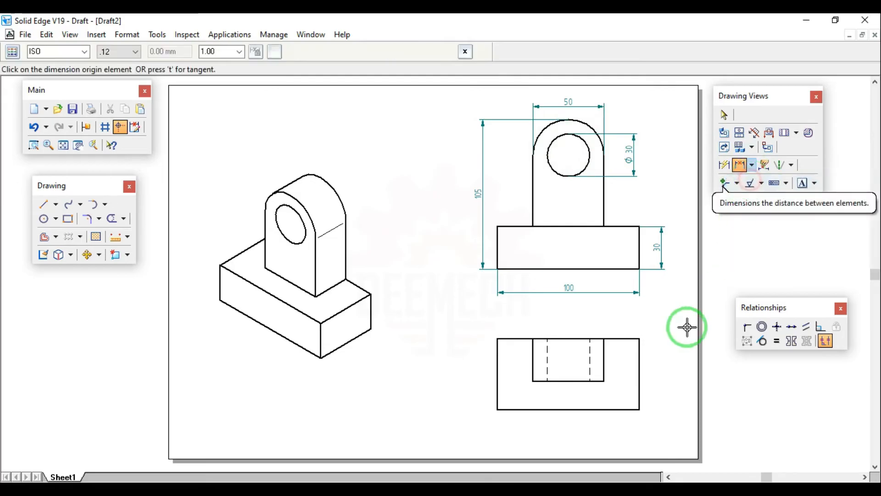
left_click(604, 380)
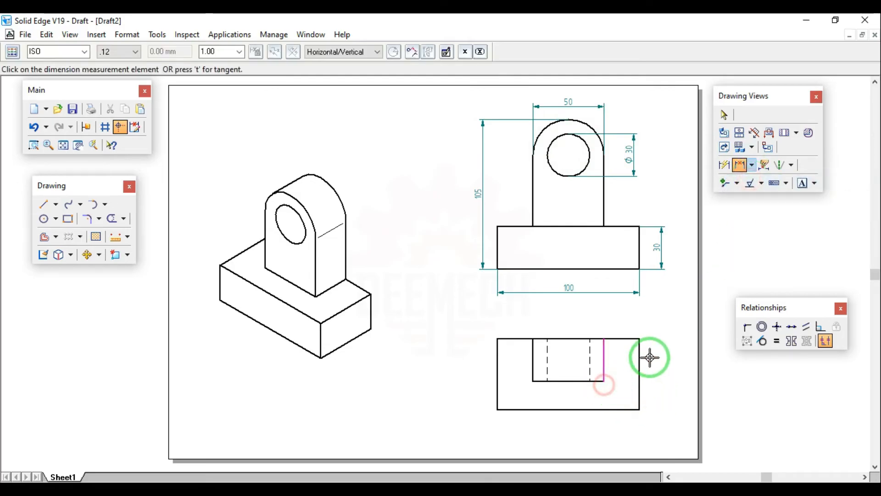
left_click(641, 340)
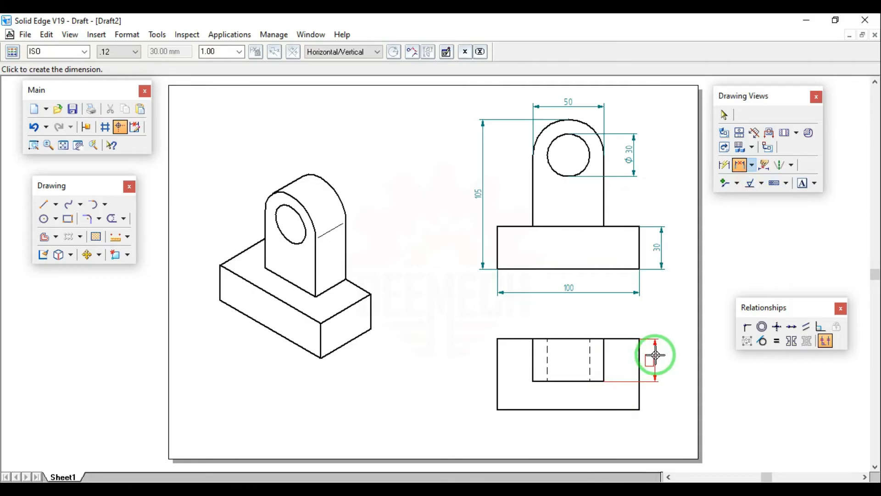
left_click(660, 355)
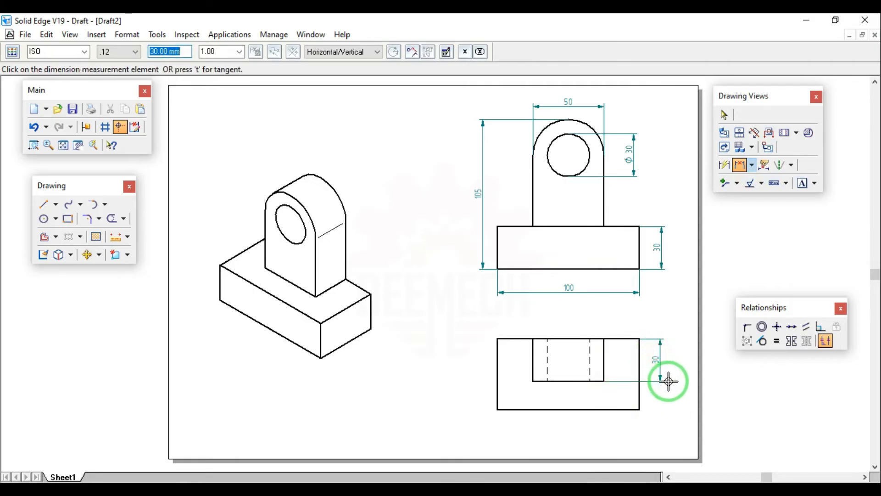
- Add a Distance Between dimension for the base's full depth in the lower projected view, outside the upright's depth dimension
left_click(751, 165)
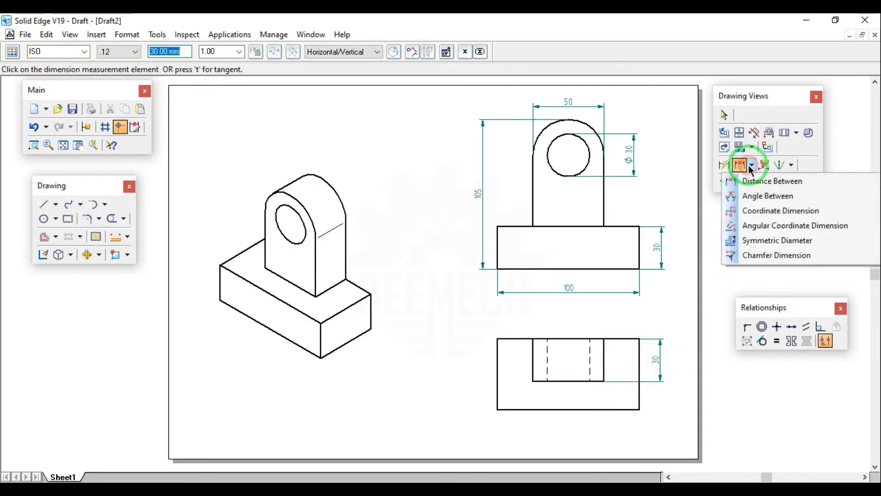
left_click(760, 184)
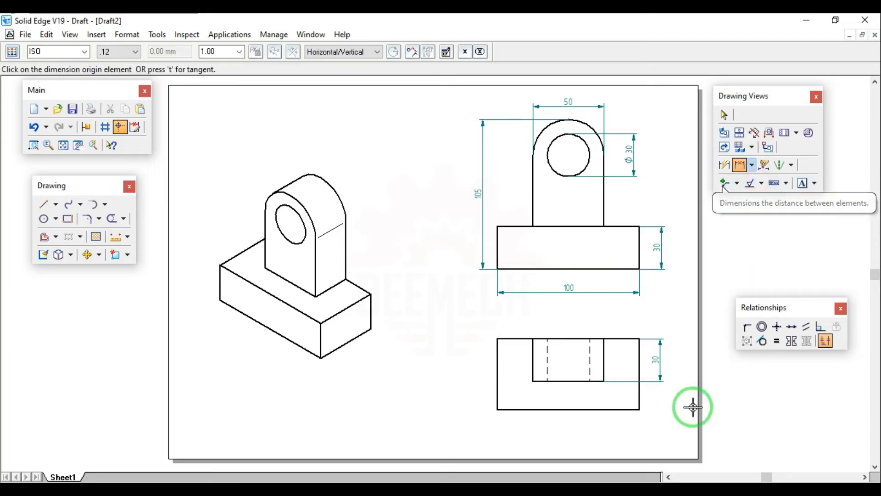
left_click(640, 408)
left_click(639, 339)
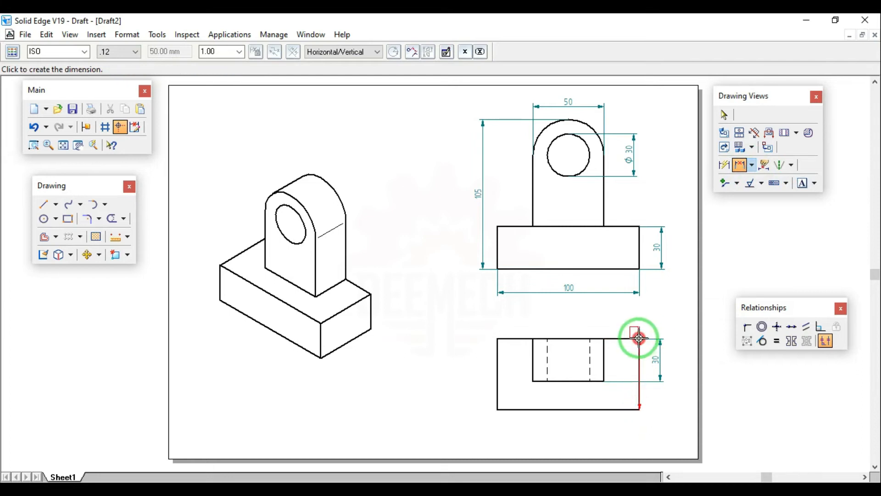
left_click(682, 355)
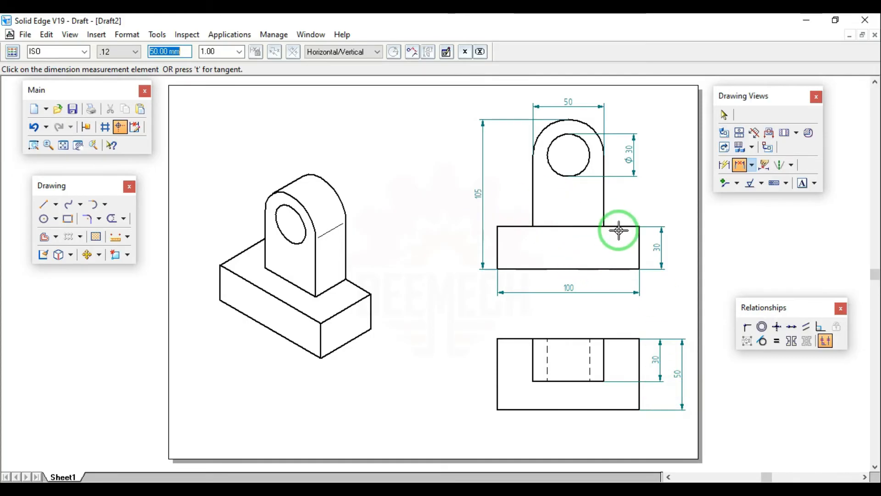
- Dimension the base's length, depth and height along its outer edges in the pictorial view
left_click(724, 166)
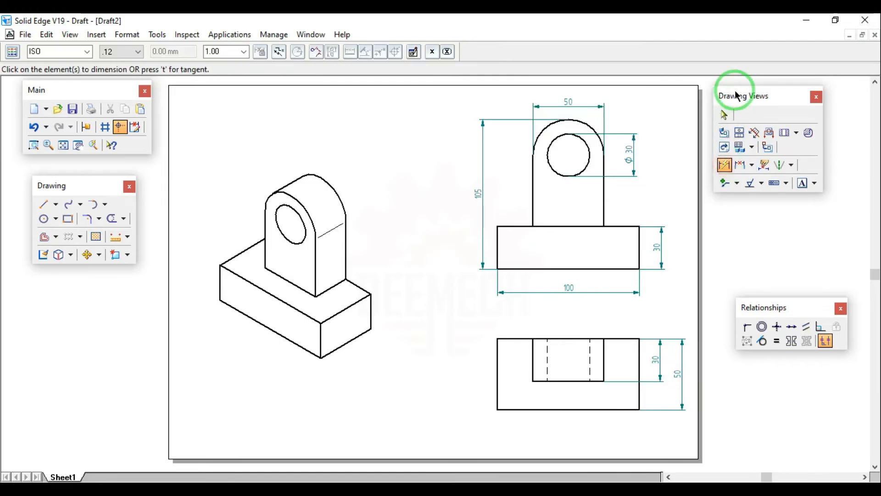
left_click(280, 339)
left_click(266, 350)
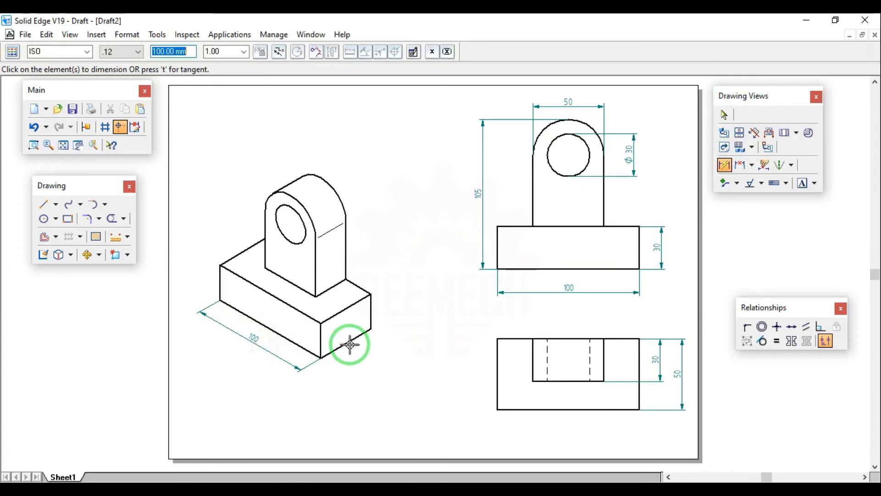
left_click(350, 344)
left_click(362, 356)
left_click(371, 313)
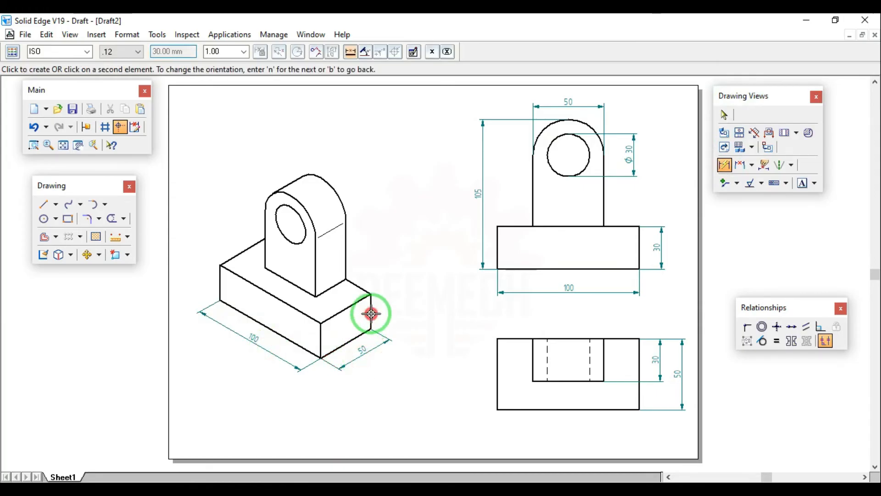
left_click(388, 305)
- Dimension the hole's diameter in the pictorial view, placing the value outside the upright, and end dimensioning
left_click(250, 202)
left_click(236, 232)
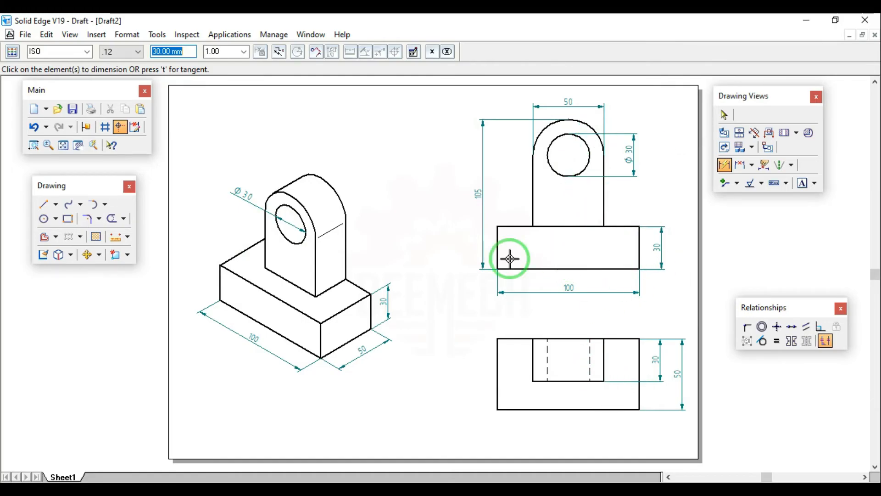
key("Escape")
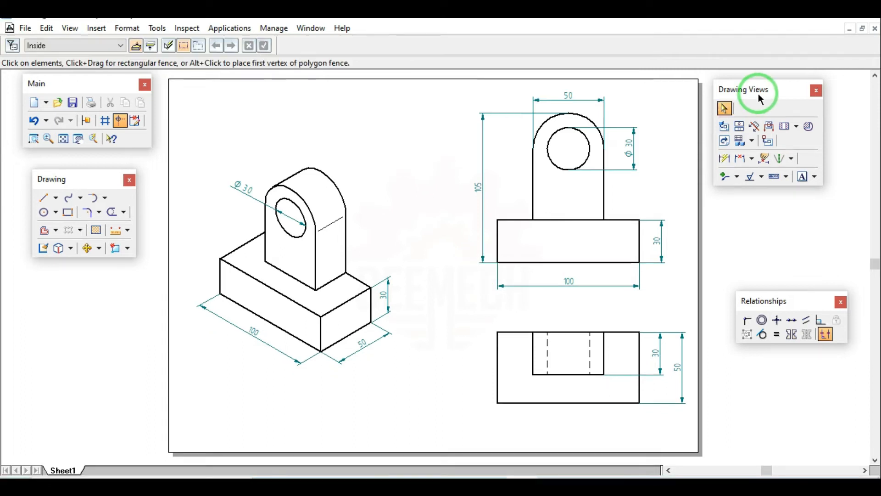
- Label the three views with the texts FRONT VIEW, TOP VIEW and ISOMETRIC VIEW, each placed below its view
left_click(804, 177)
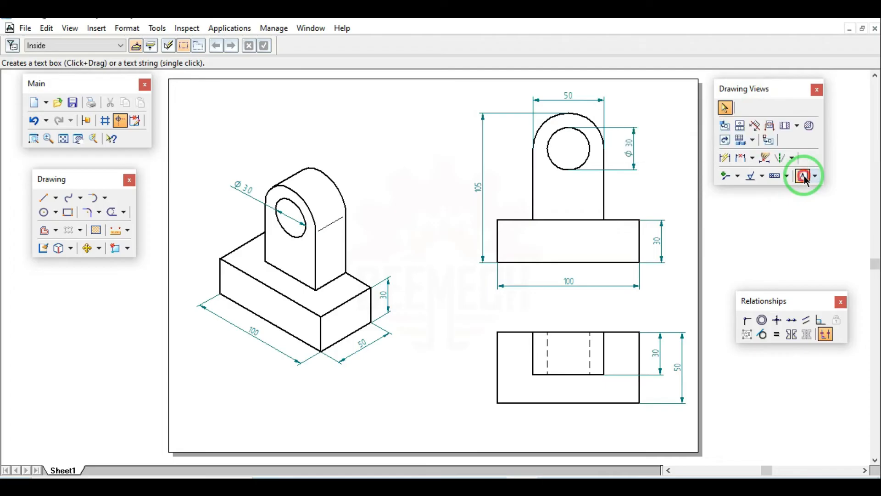
left_click(561, 298)
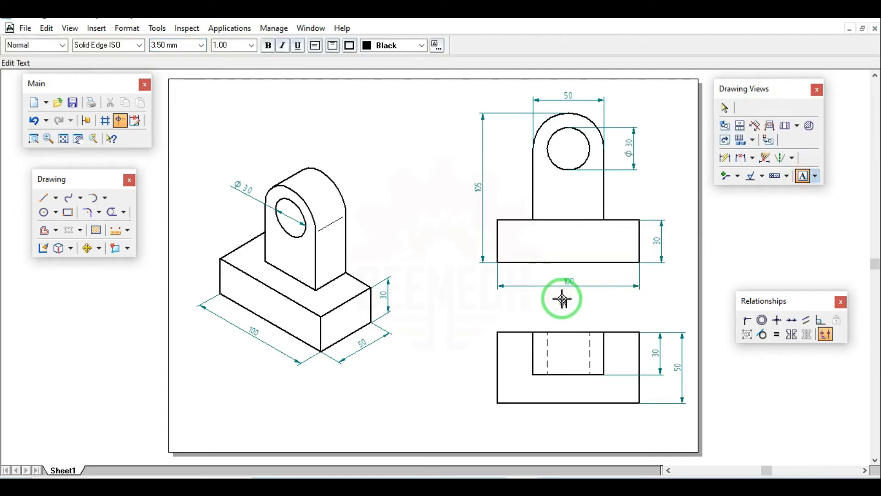
type("FRONT VIEW")
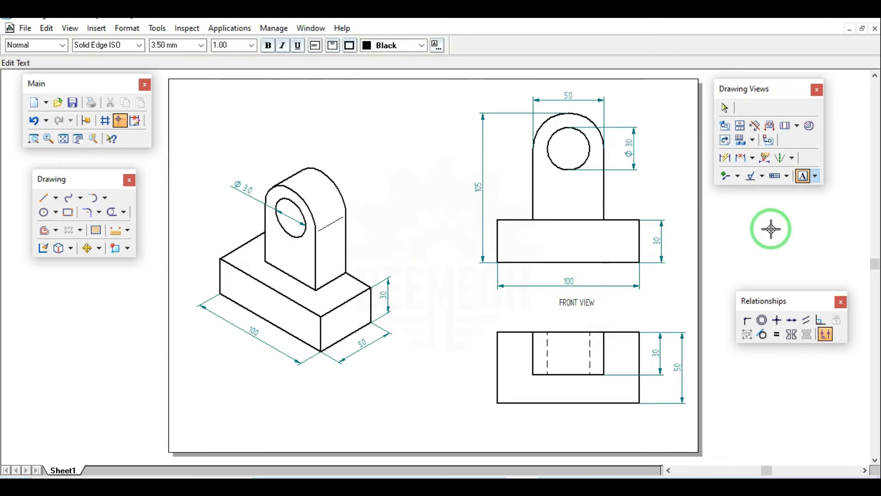
left_click(802, 179)
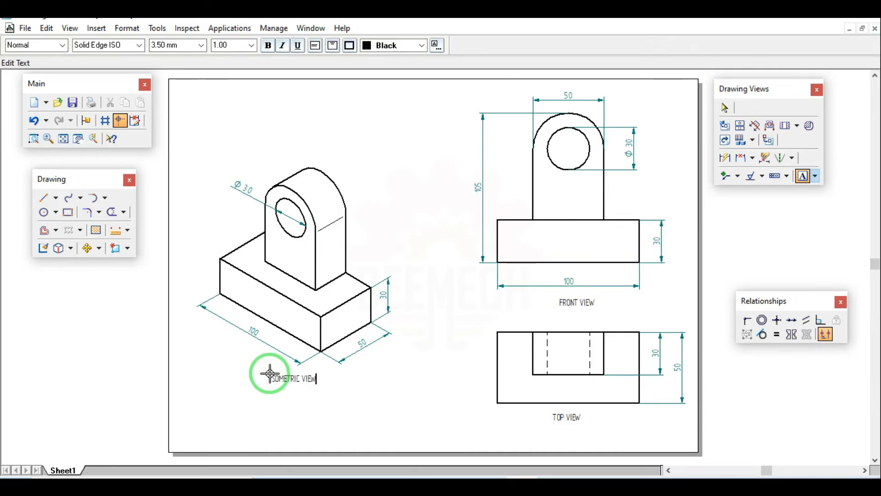
left_click(383, 398)
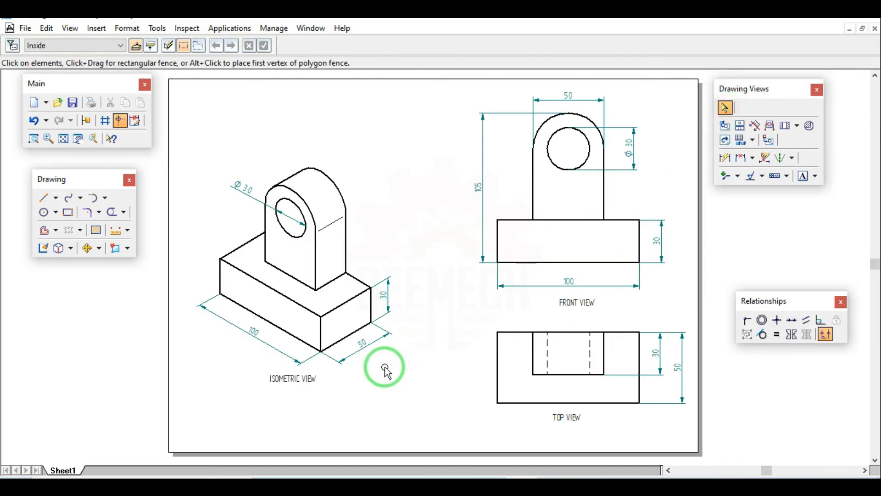
- Set the font of the ISOMETRIC VIEW, FRONT VIEW and TOP VIEW labels to Times New Roman
left_click(314, 379)
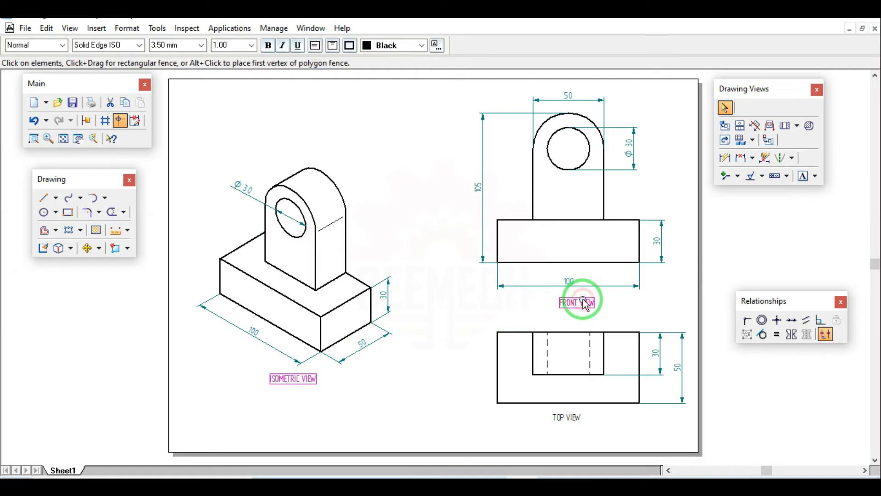
left_click(574, 419, "ctrl")
left_click(570, 417, "ctrl")
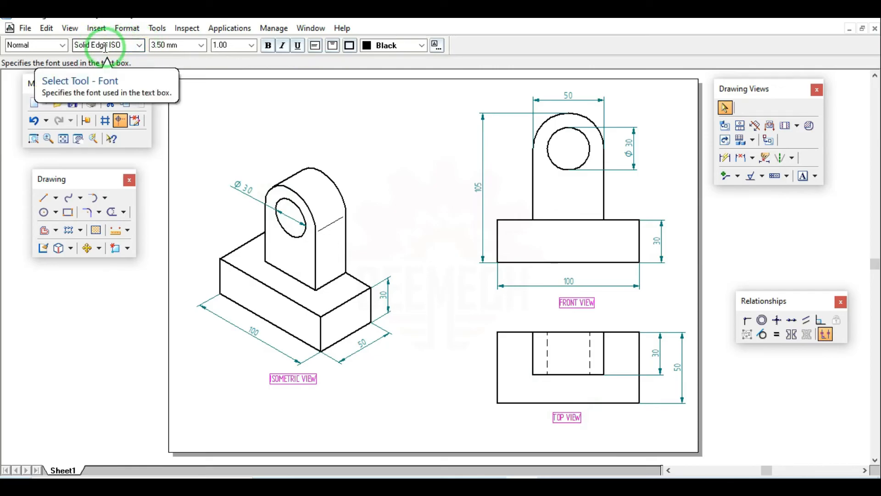
left_click(140, 45)
left_click(139, 298)
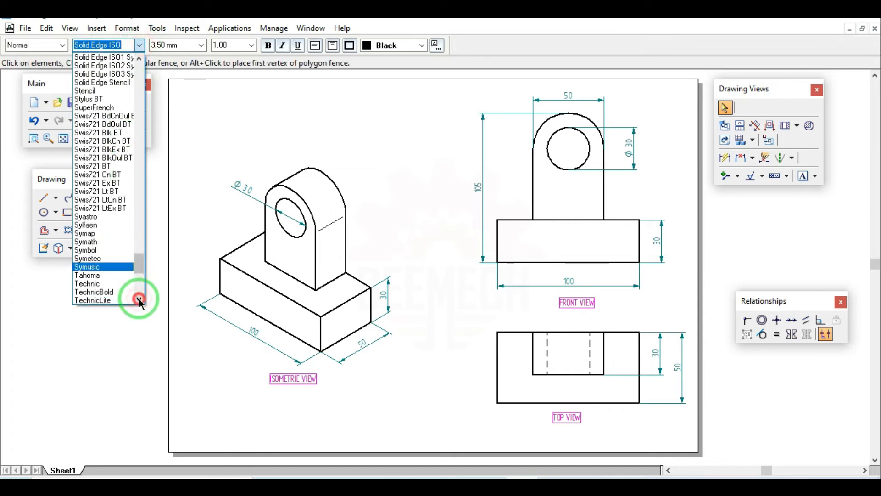
left_click(138, 299)
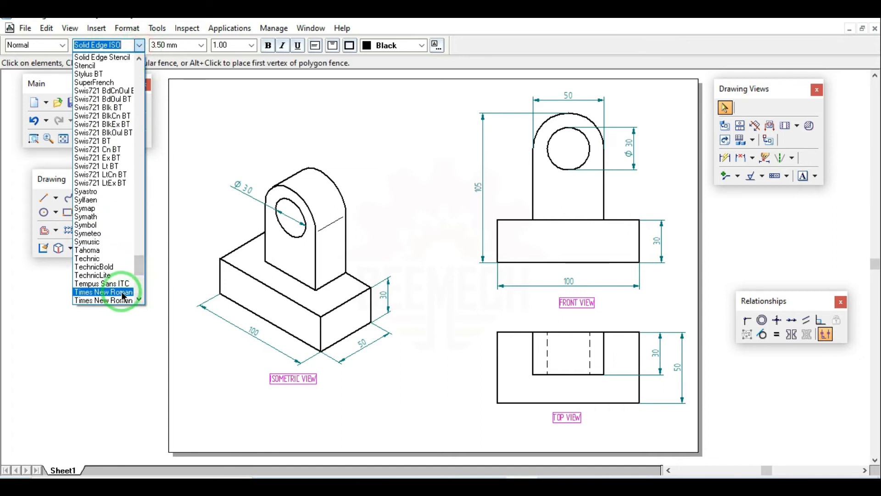
left_click(124, 296)
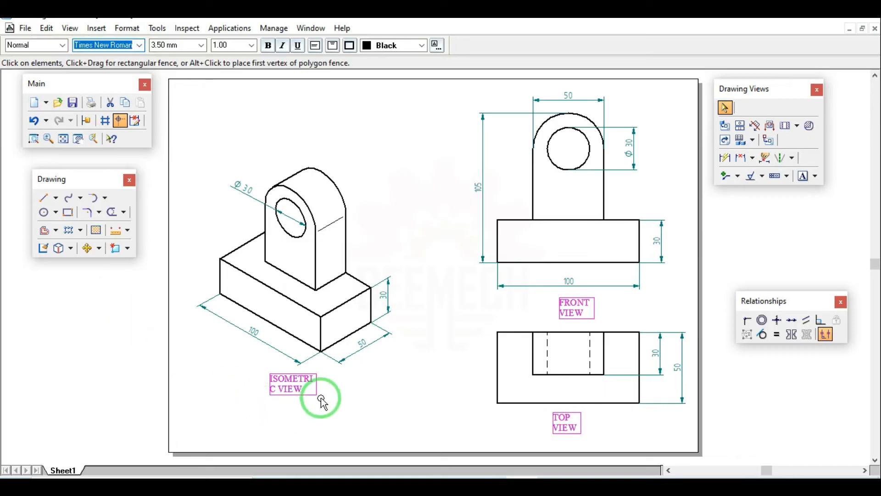
- Set the text scale of the three view labels to 1.50 and deselect them
left_click(233, 47)
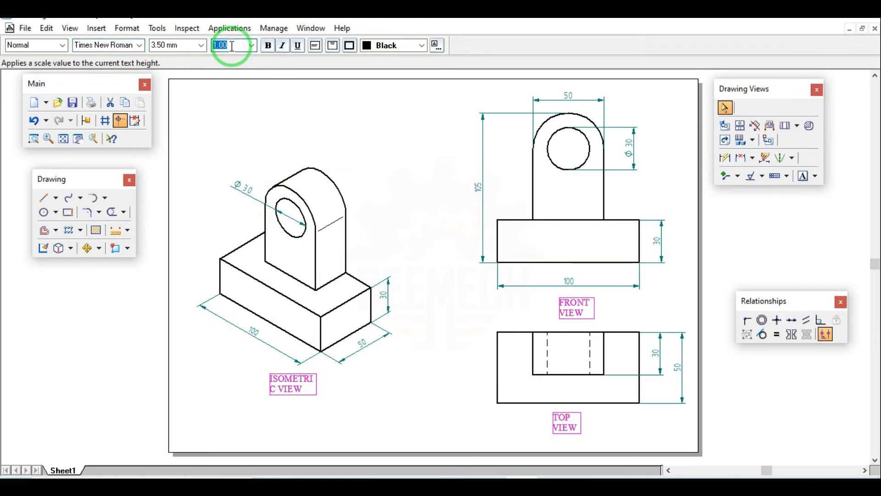
type("1")
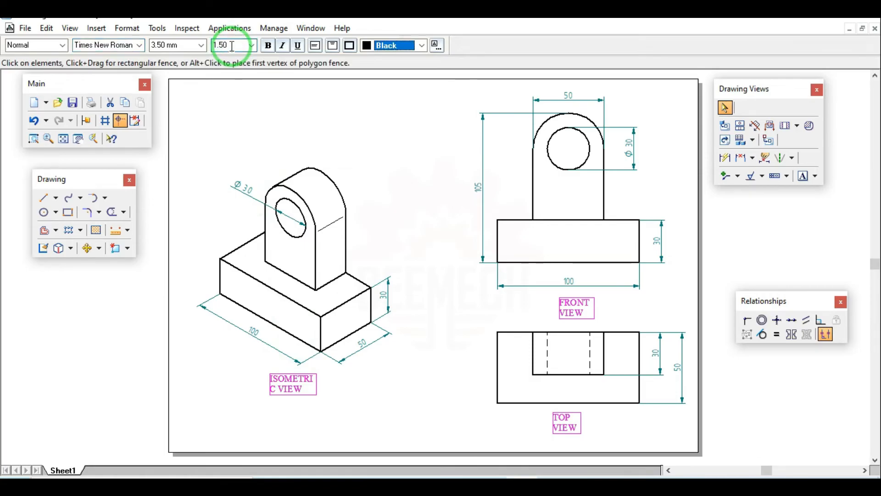
key("Return")
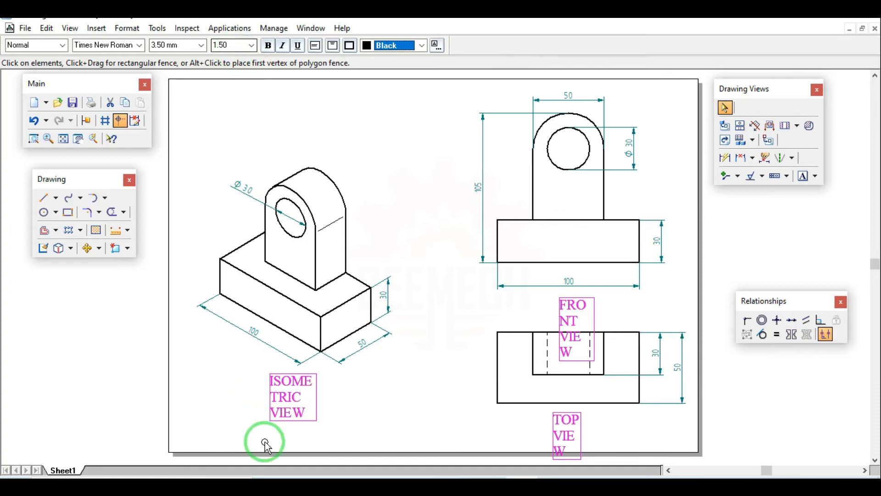
left_click(286, 403)
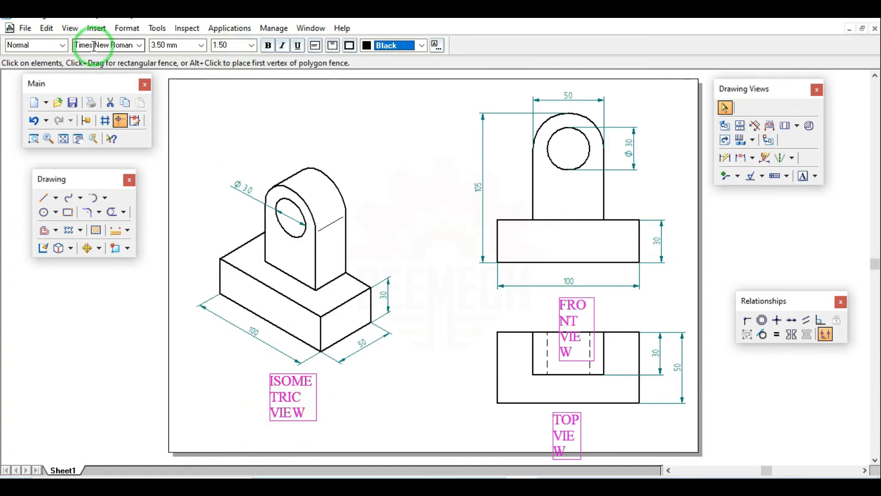
left_click(435, 364)
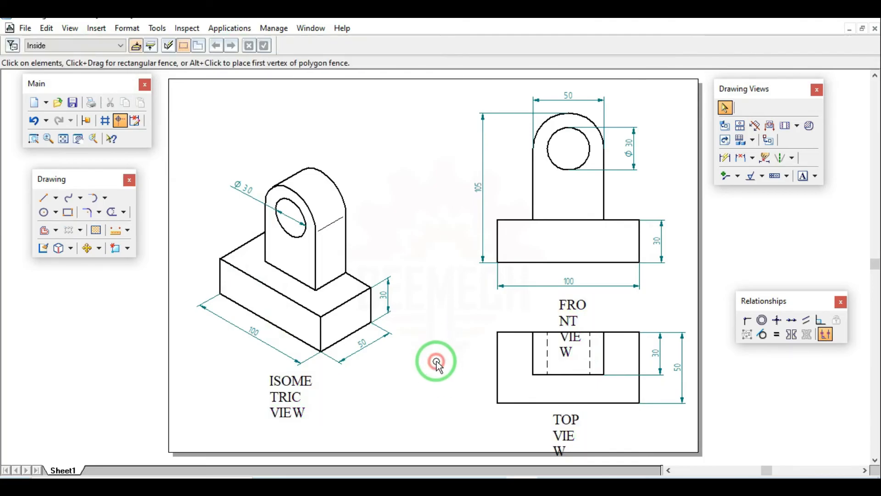
- Widen the ISOMETRIC VIEW text box to fit its label on one line and centre it beneath the pictorial view
left_click(296, 390)
left_click(297, 394)
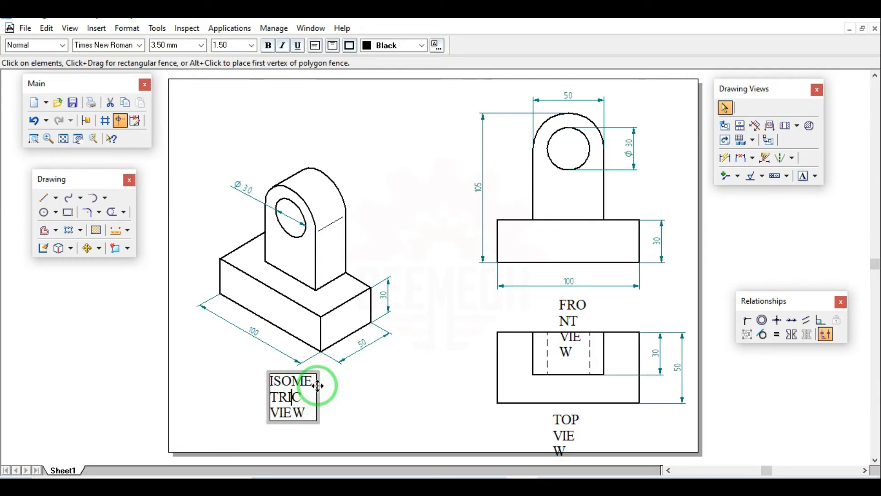
left_click(315, 396)
left_click_drag(316, 396, 331, 380)
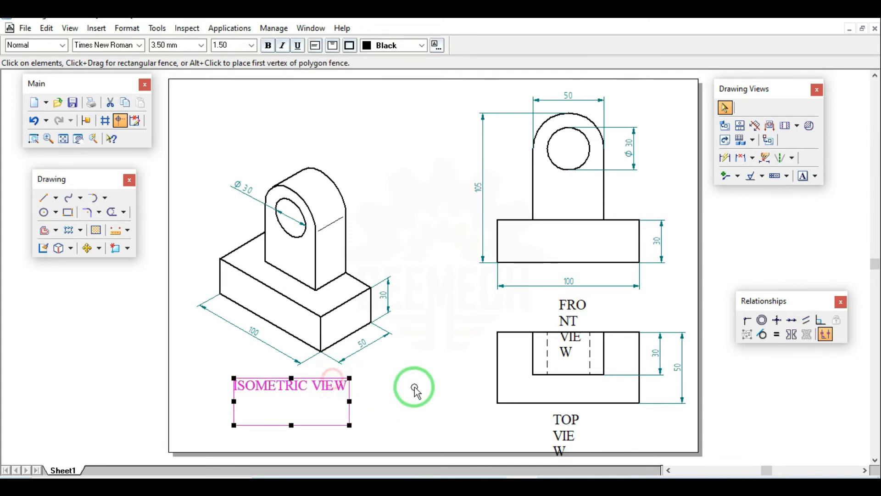
left_click(414, 388)
- Resize the FRONT VIEW text box to fit its label on one line and centre it between the two projected views
left_click(581, 304)
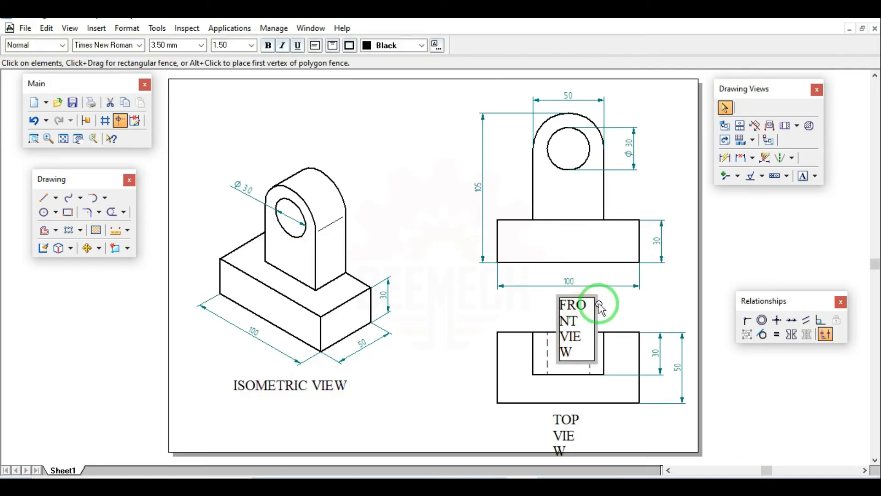
left_click(596, 308)
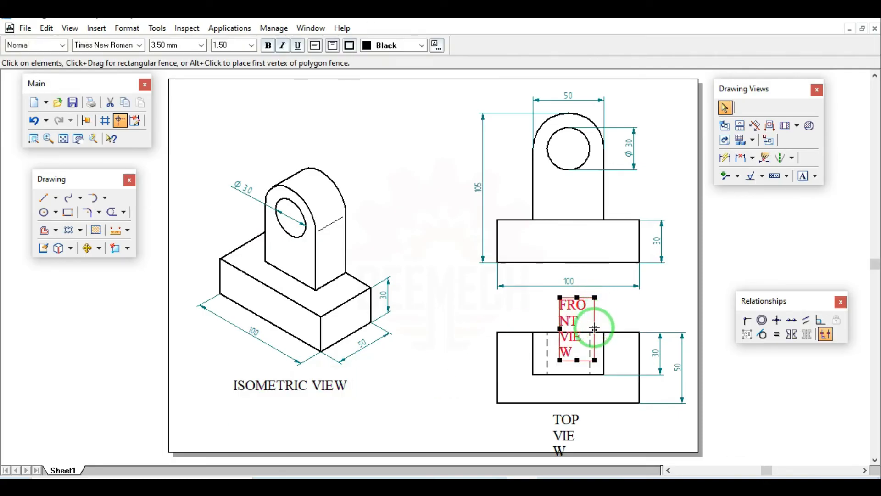
left_click_drag(595, 328, 598, 293)
left_click(633, 305)
left_click(610, 297)
left_click(655, 301)
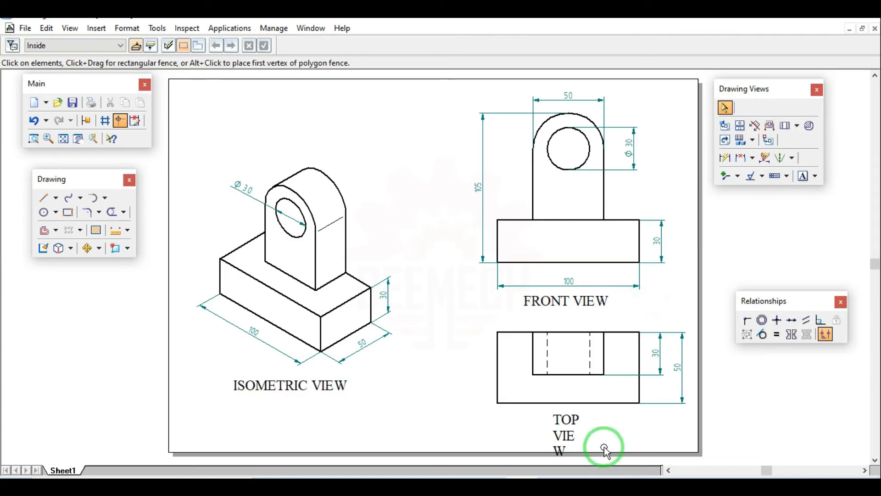
- Widen and shorten the TOP VIEW text box to fit its label on one line, centred beneath the top view
double_click(571, 418)
left_click(582, 422)
left_click_drag(581, 422, 631, 433)
left_click_drag(591, 458, 597, 410)
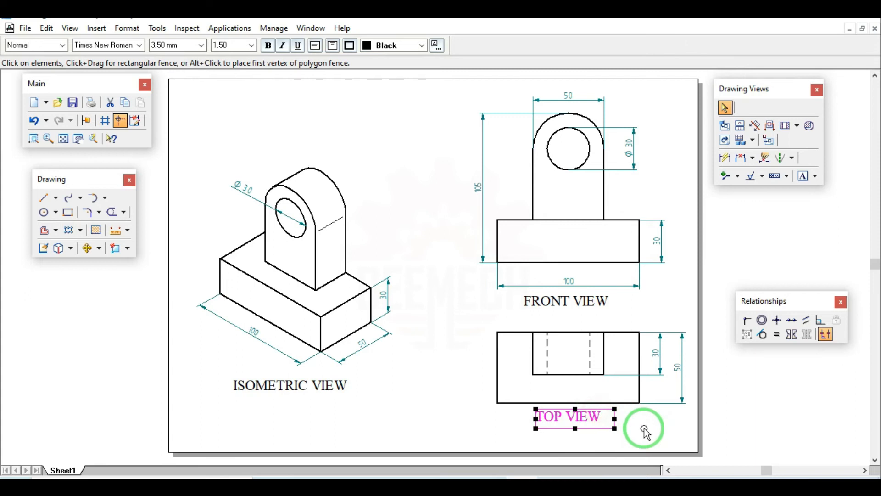
left_click(645, 430)
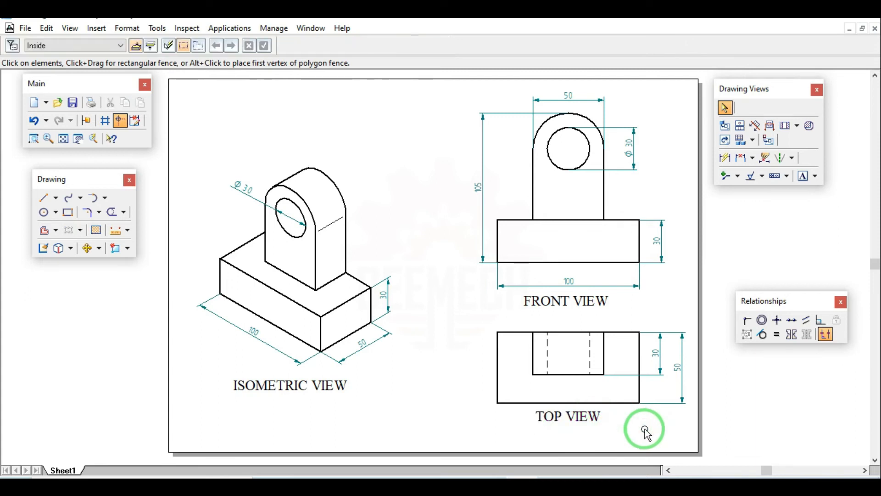
- Set the text scale to 1.5 for all dimensions in the three views except the front view's base length
left_click(683, 358)
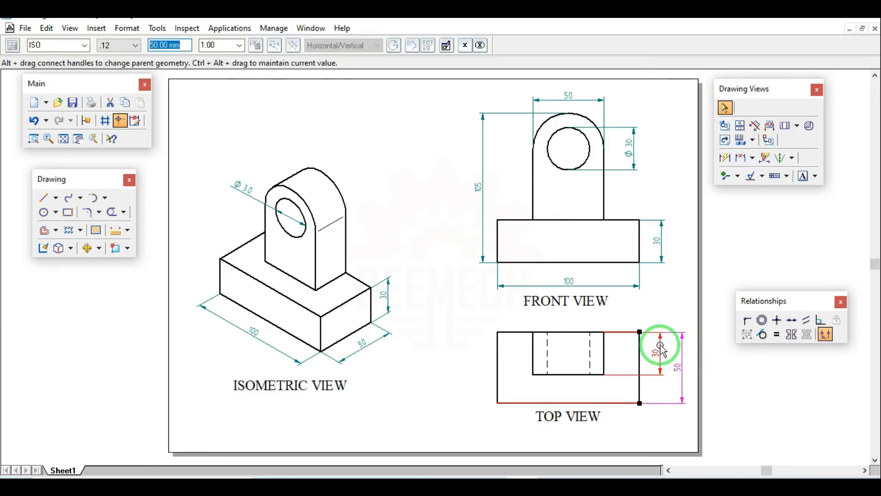
left_click(662, 351, "ctrl")
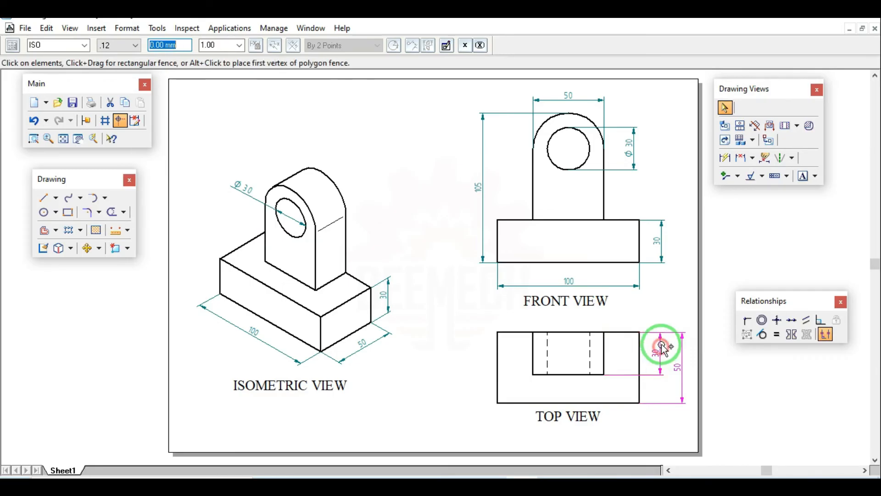
left_click(666, 234, "ctrl")
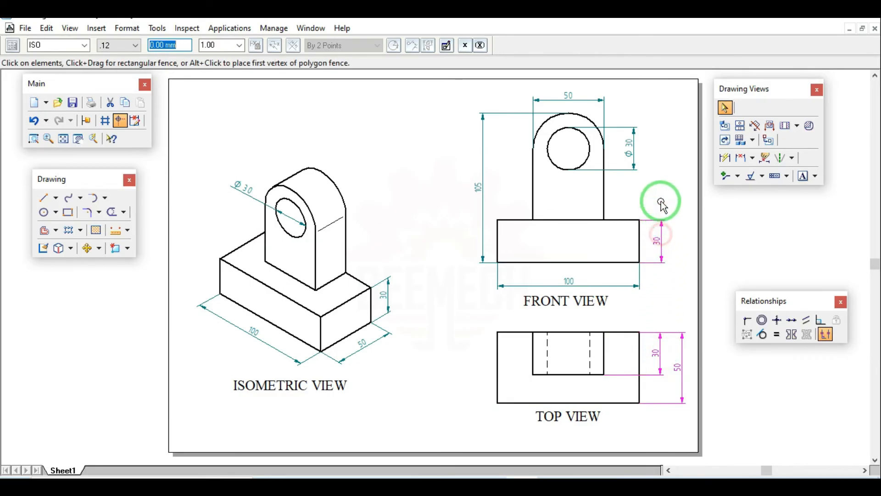
left_click(642, 152, "ctrl")
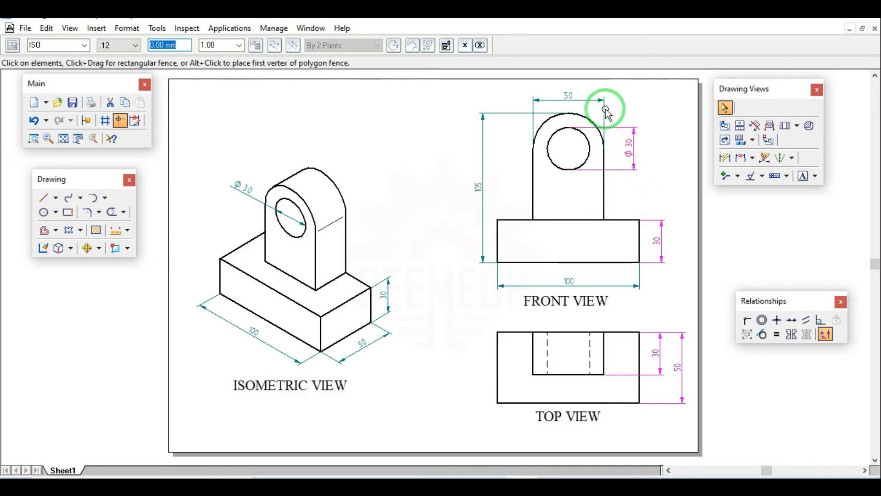
left_click(591, 99, "ctrl")
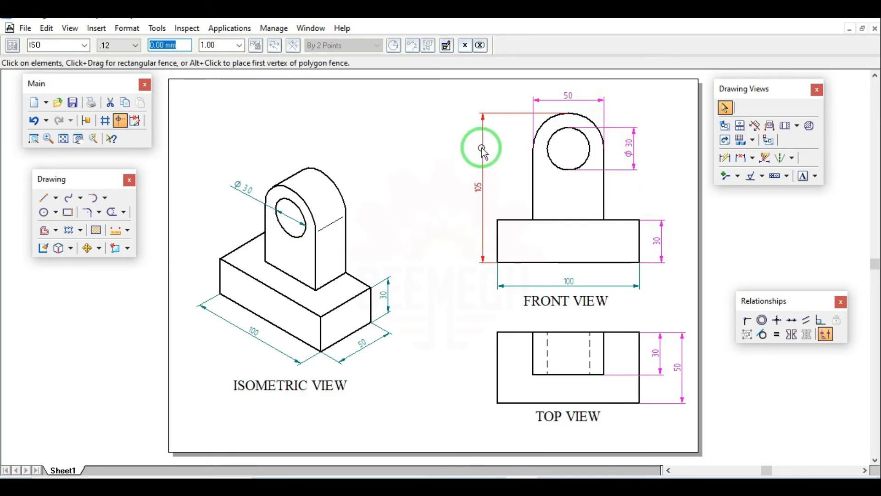
left_click(483, 151, "ctrl")
left_click(243, 195, "ctrl")
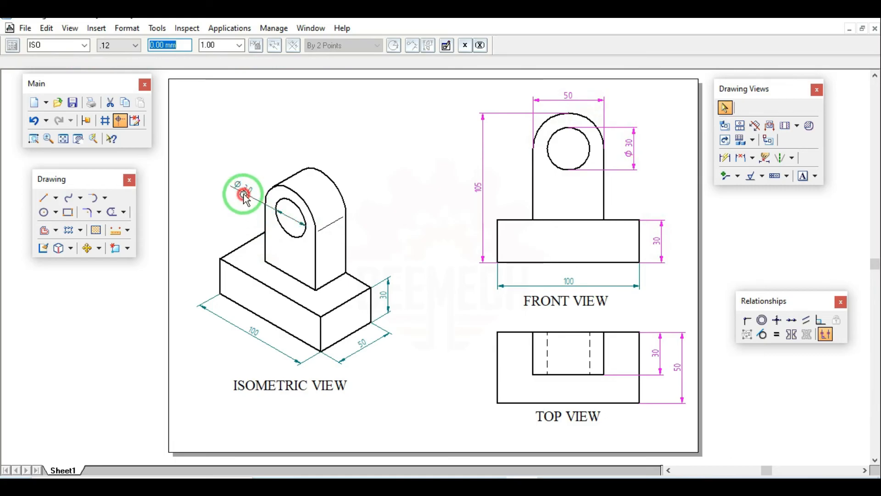
left_click(229, 327, "ctrl")
left_click(373, 338, "ctrl")
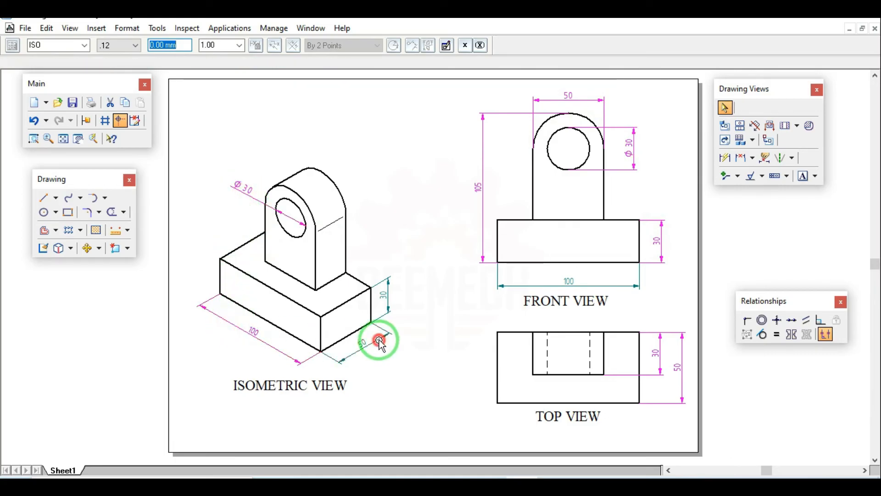
left_click(389, 298, "ctrl")
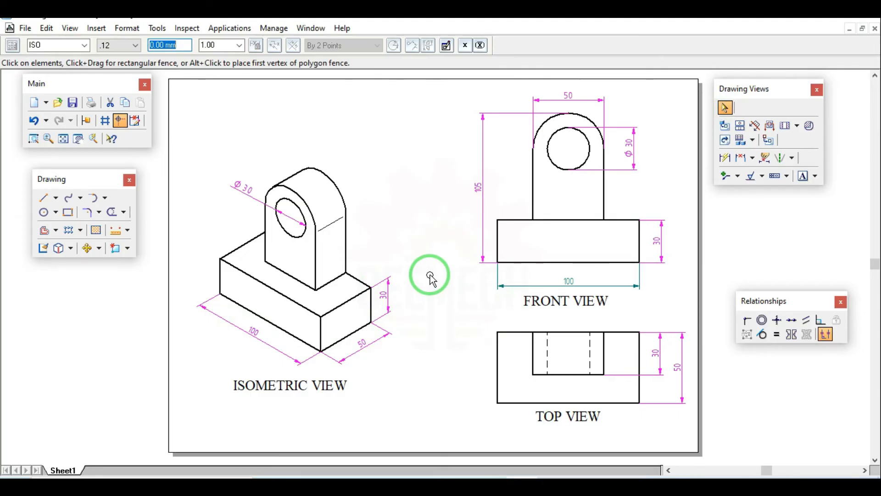
left_click(222, 44)
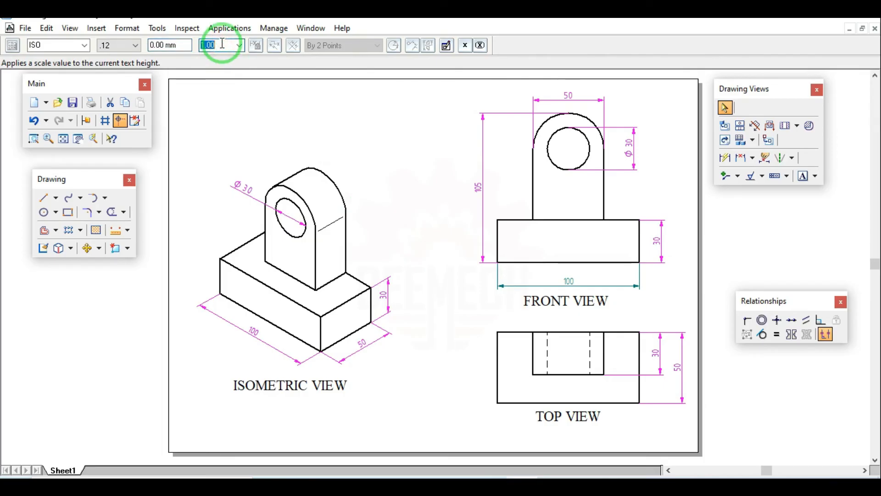
type("1")
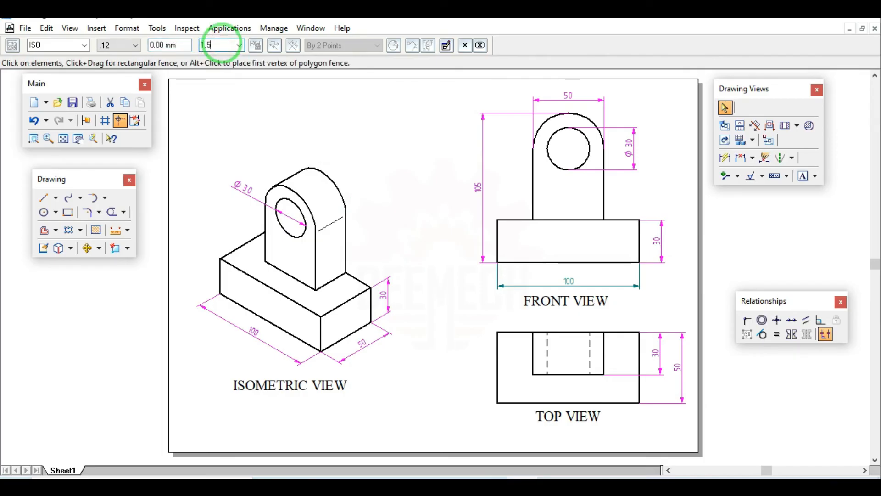
type(".5")
key("Return")
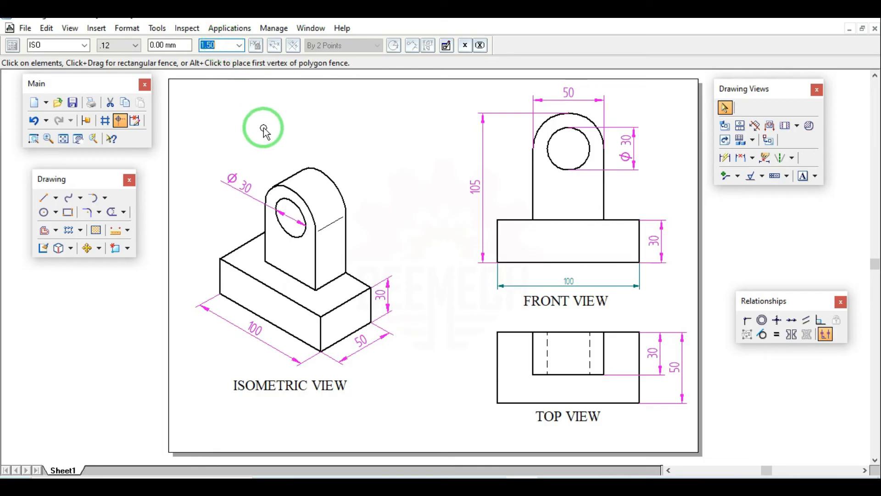
- Set the text scale of the base length dimension in the front view to 1.5 and deselect it
left_click(619, 290)
left_click(223, 45)
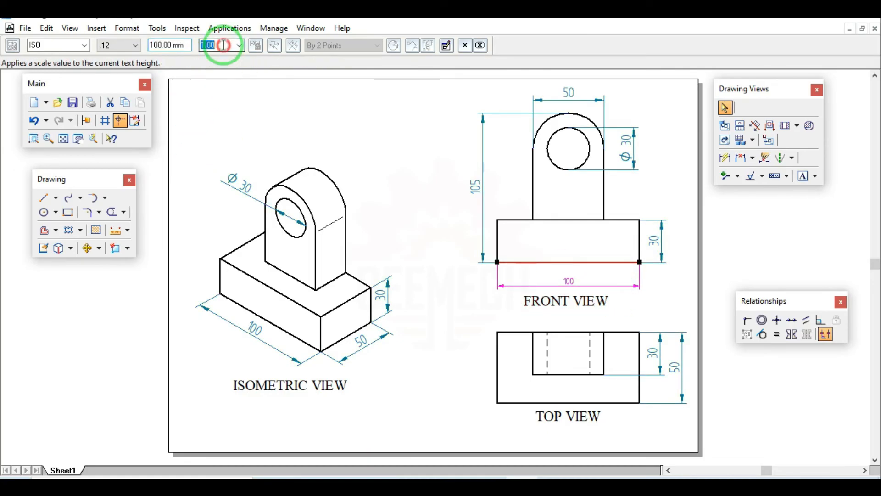
type("1")
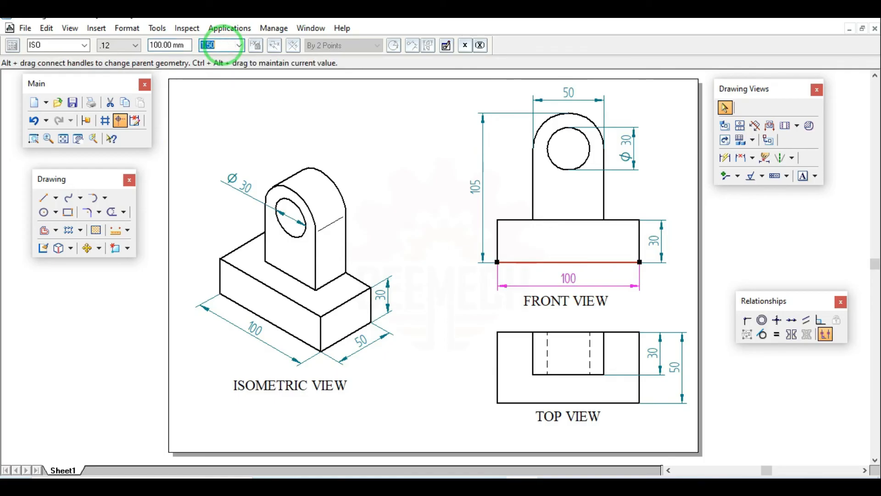
left_click(417, 185)
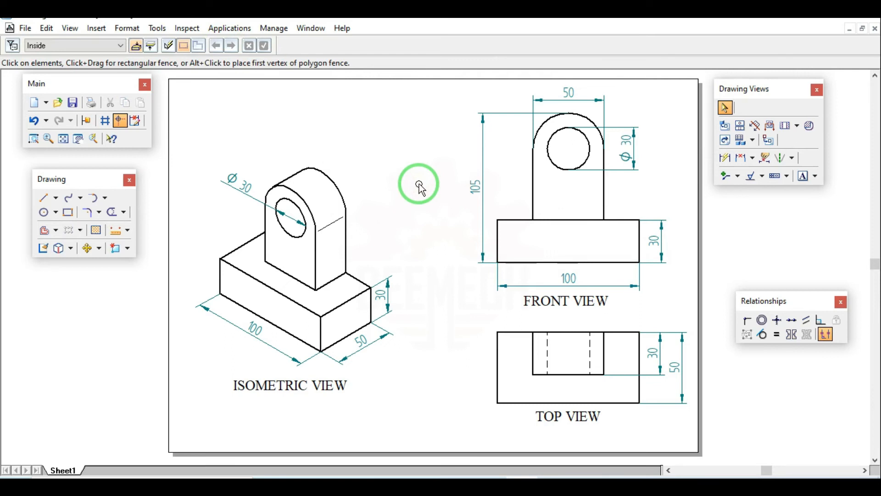
- Place the text FIG. 01 in the empty area above the isometric view and end text placement
left_click(803, 175)
left_click(364, 133)
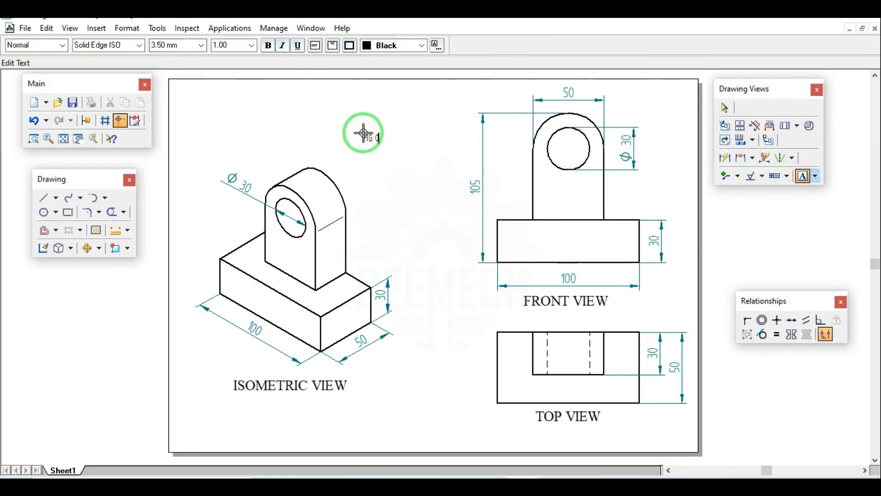
left_click(725, 109)
- Change the FIG 01 text to Times New Roman with a text scale of 2
left_click(373, 140)
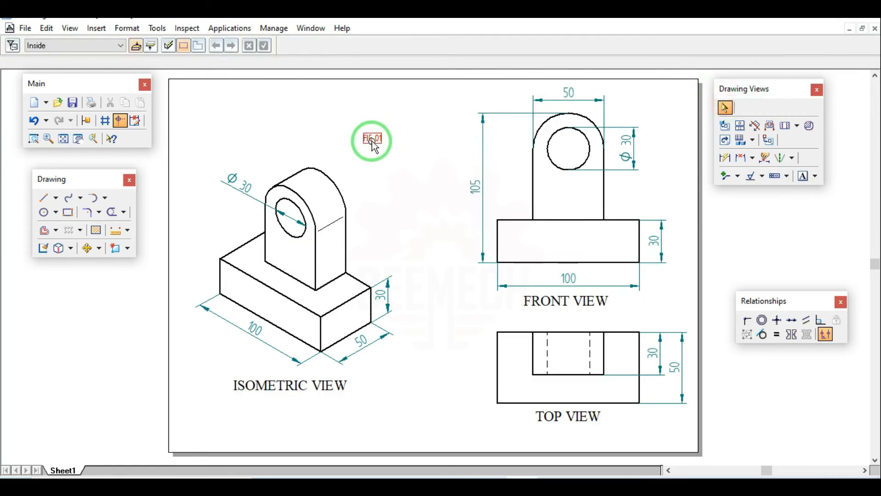
double_click(373, 142)
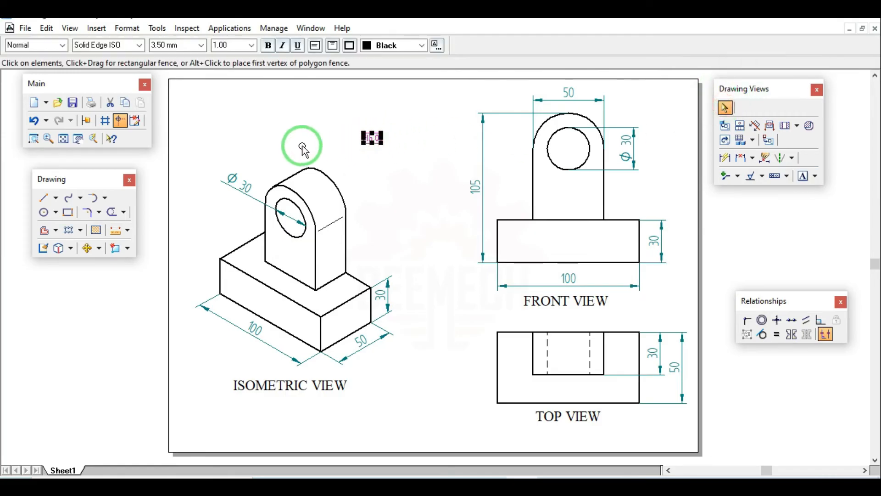
left_click(138, 45)
left_click(139, 300)
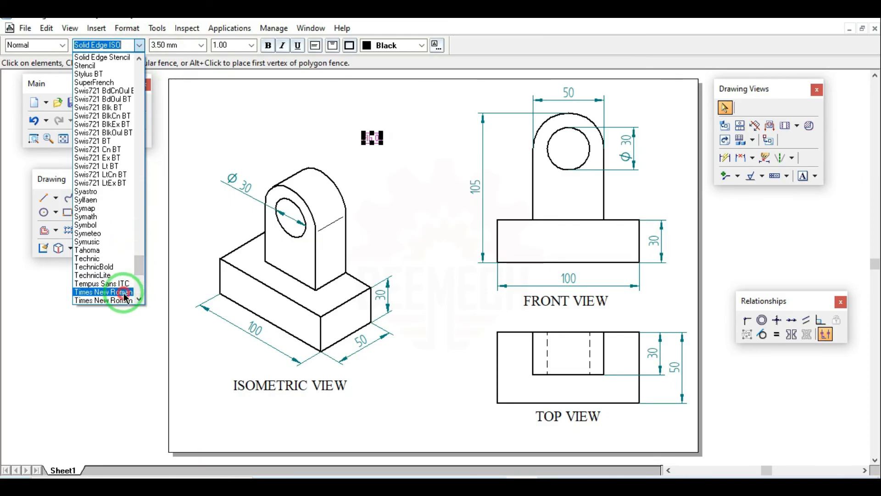
left_click(124, 296)
left_click(231, 44)
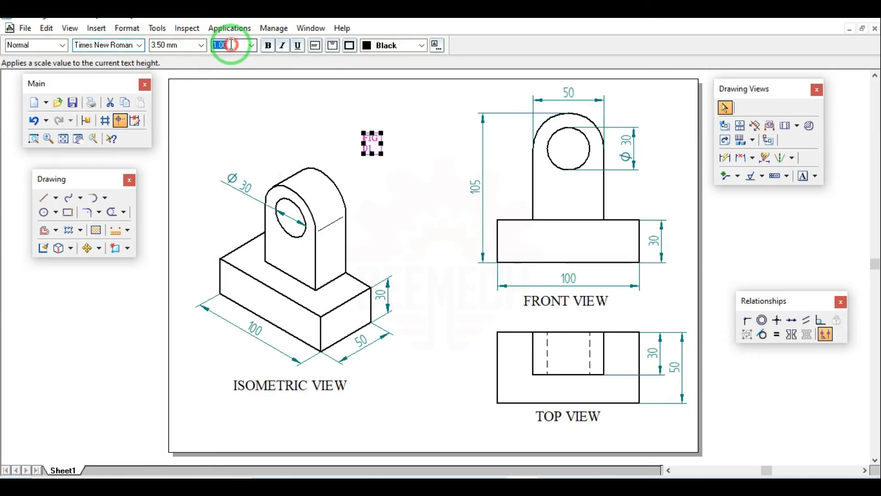
type("2")
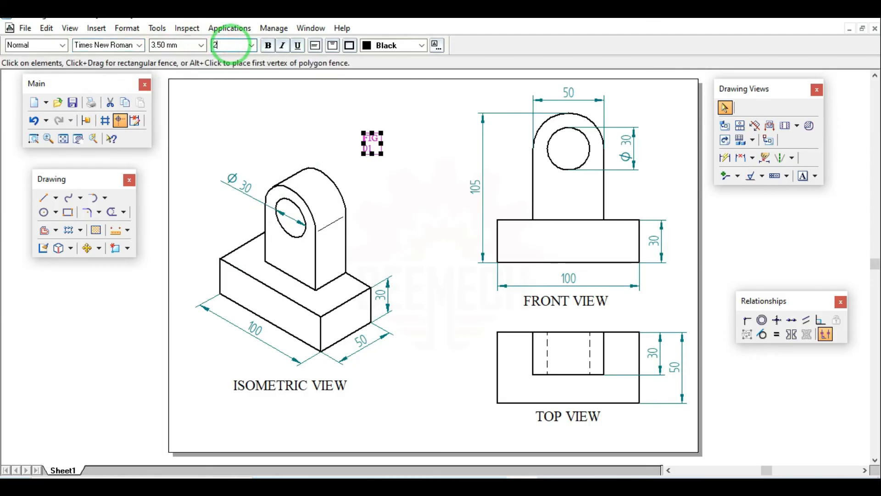
key("Return")
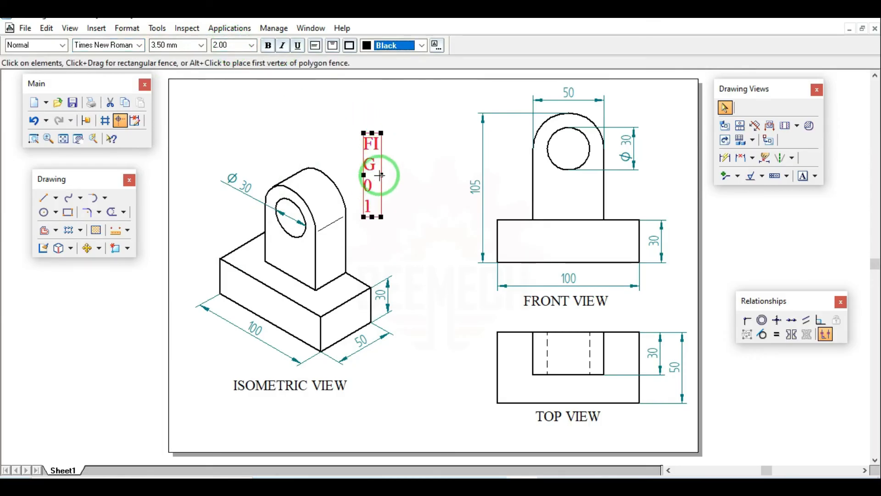
- Widen and shorten the FIG 01 text box to fit one line and place it near the sheet's upper edge
left_click_drag(380, 175, 427, 175)
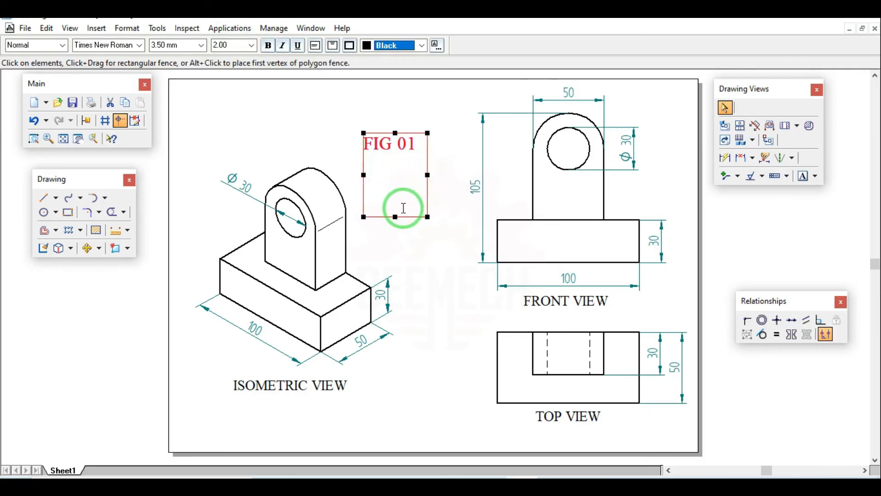
left_click_drag(396, 217, 403, 95)
left_click(380, 191)
left_click(431, 135)
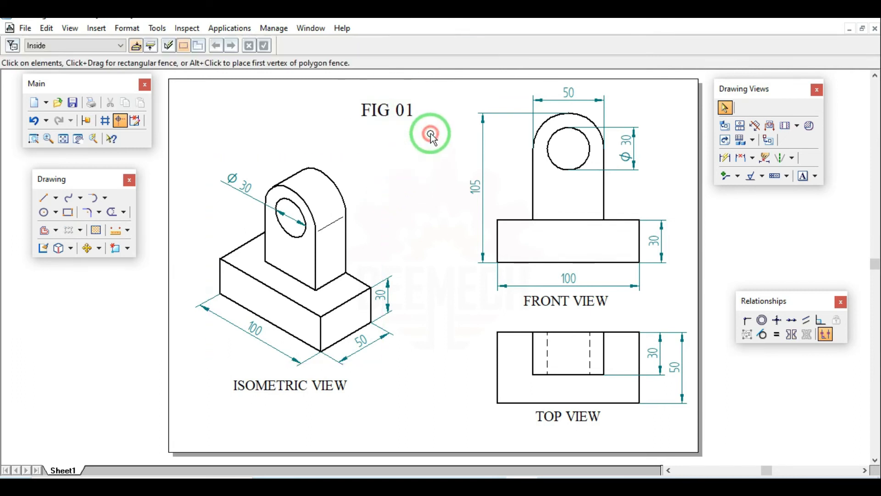
- Draw a rectangle closely framing the FIG 01 title text
left_click(77, 184)
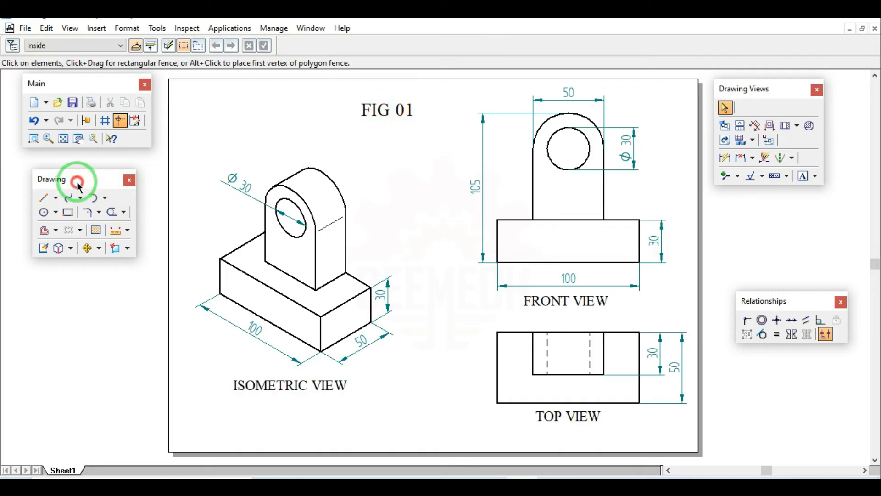
left_click(68, 212)
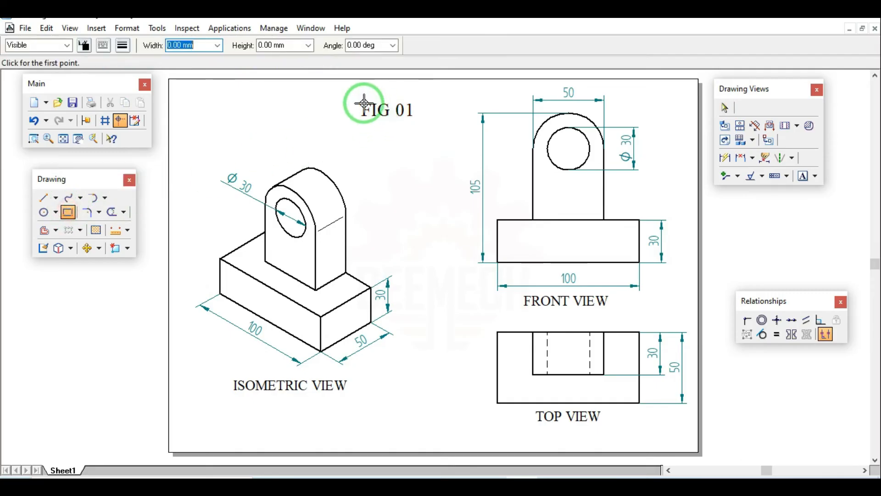
left_click_drag(354, 98, 420, 119)
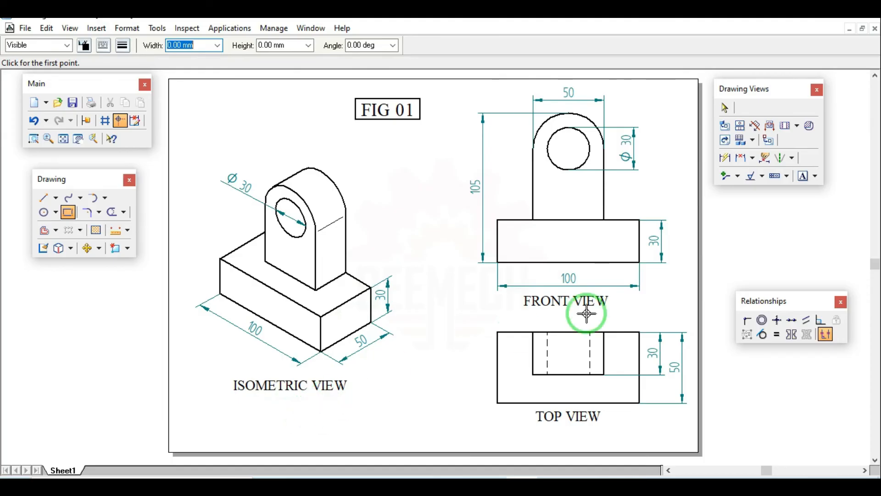
- Place the text REG NO. below the ISOMETRIC VIEW label and end text placement
left_click(804, 178)
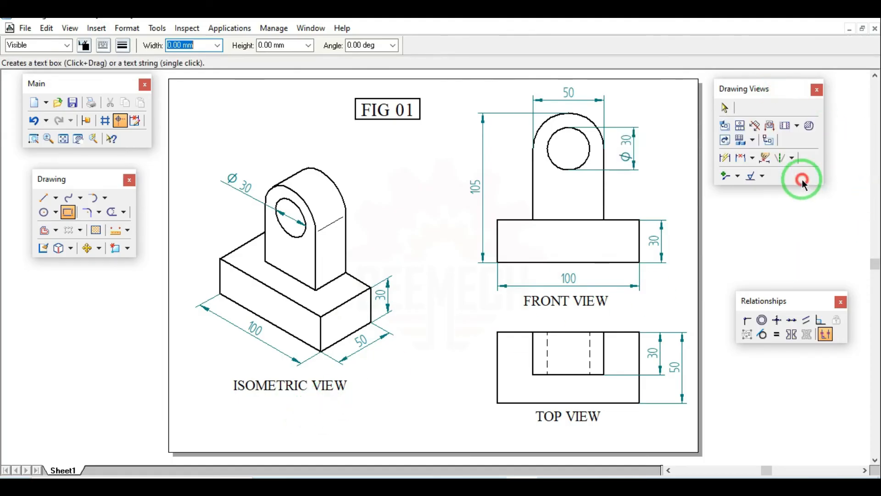
left_click(274, 426)
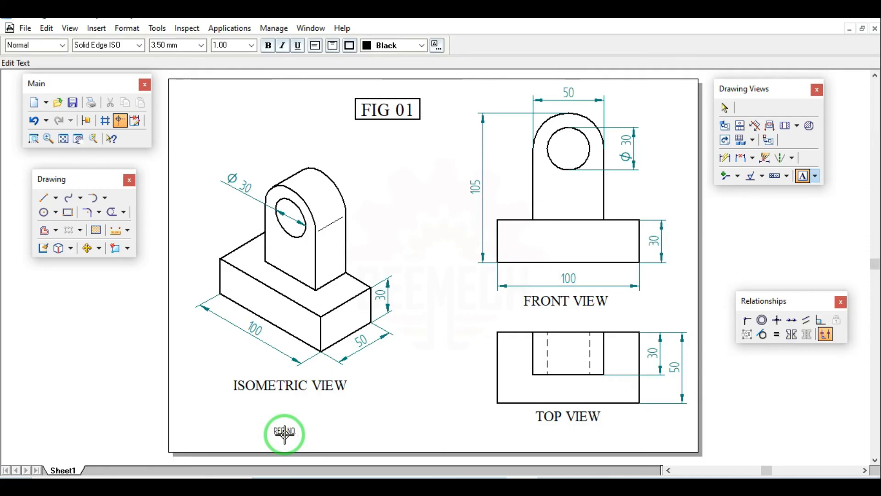
left_click(726, 109)
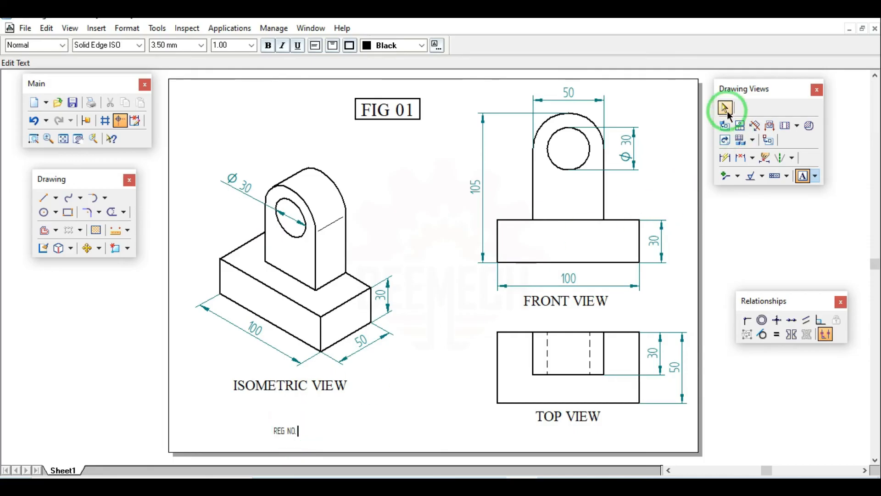
- Change the REG NO. text to Times New Roman with a text scale of 1.50
left_click(285, 431)
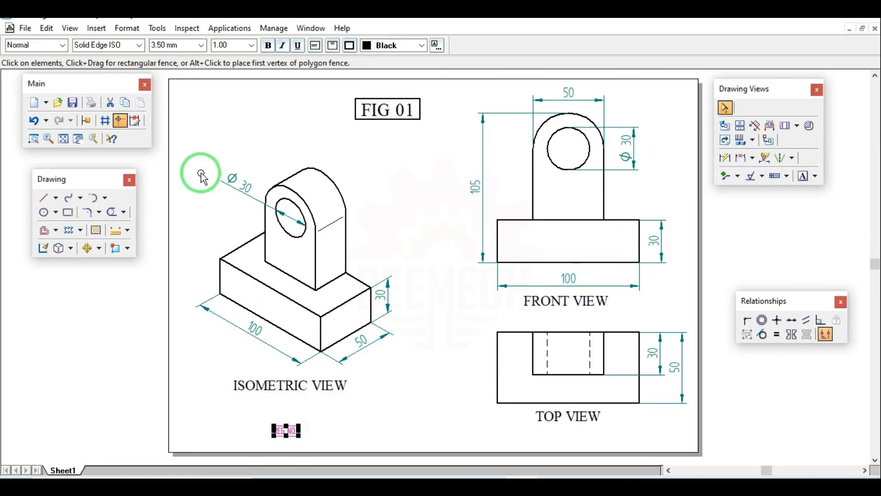
left_click(139, 45)
left_click(138, 299)
left_click(139, 300)
left_click(139, 299)
left_click(139, 299)
left_click(139, 299)
left_click(122, 293)
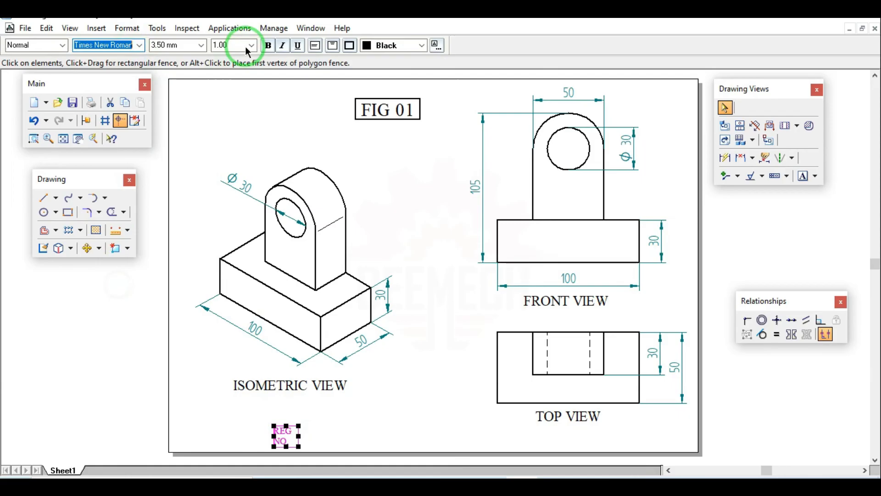
left_click(241, 45)
type("1.")
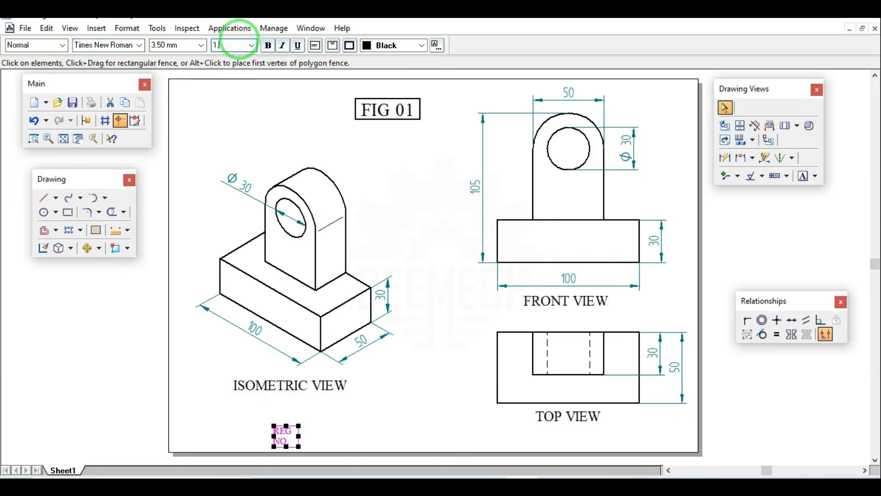
type("50")
key("Tab")
- Widen the REG NO. text box to fit one line and move it to the sheet's lower-left corner
left_click_drag(298, 437, 327, 420)
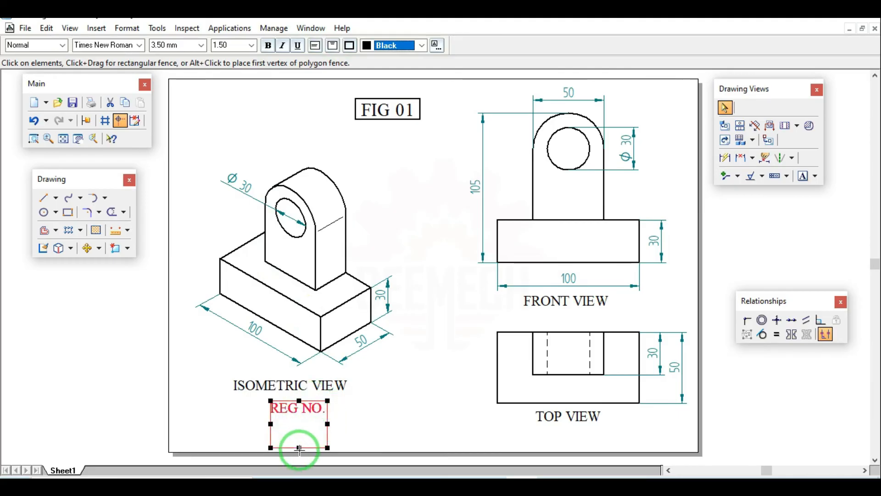
left_click_drag(307, 403, 238, 421)
left_click(285, 436)
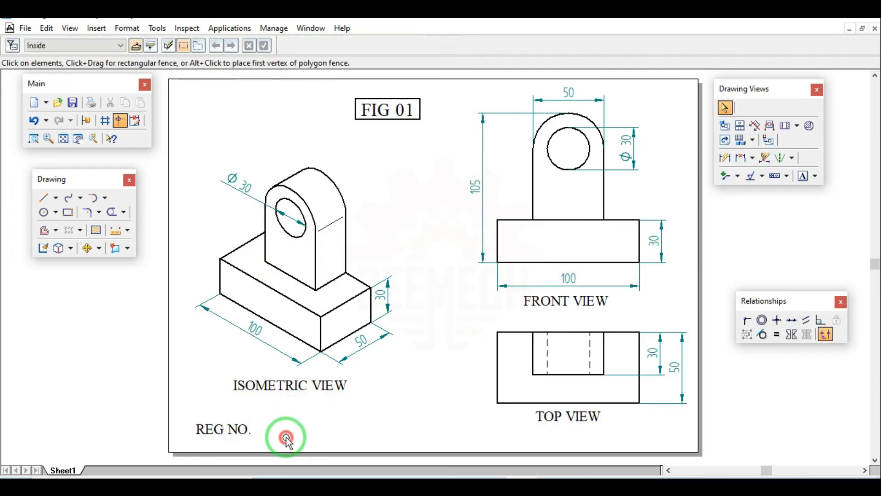
left_click(236, 440)
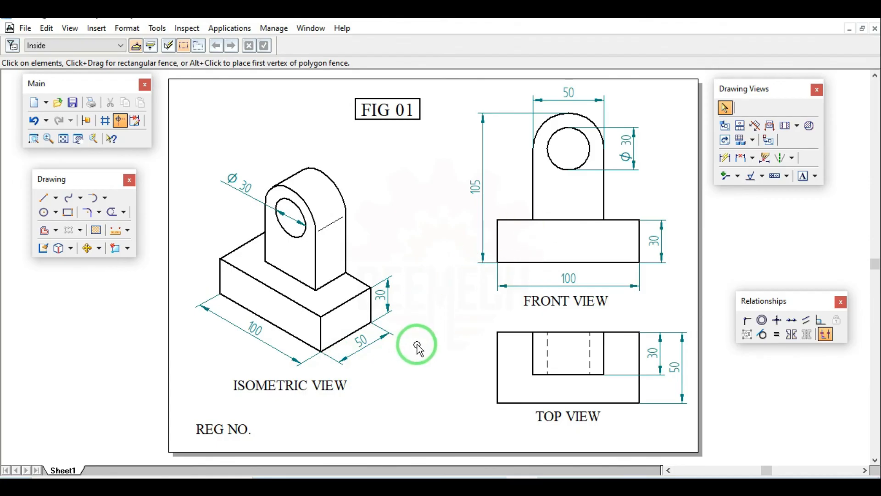
- Save the drawing as FIG 01.dft in the 3D folder on Local Disk (D:)
left_click(25, 28)
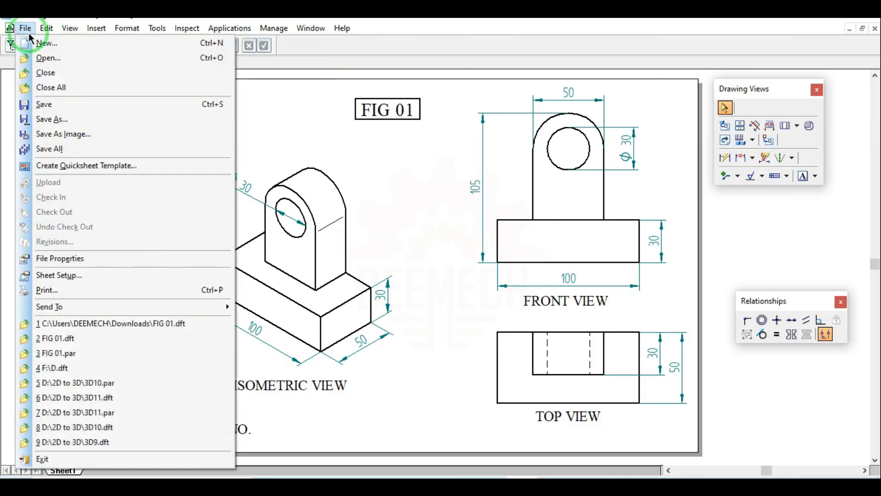
left_click(46, 104)
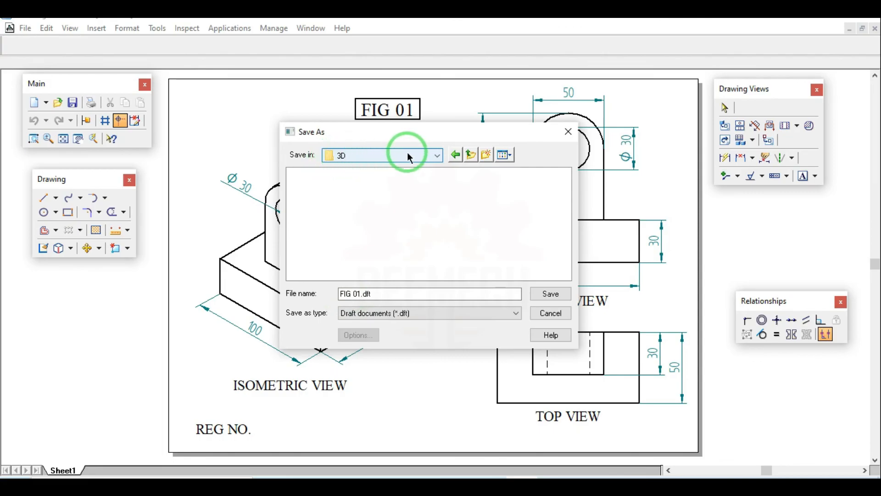
left_click(434, 156)
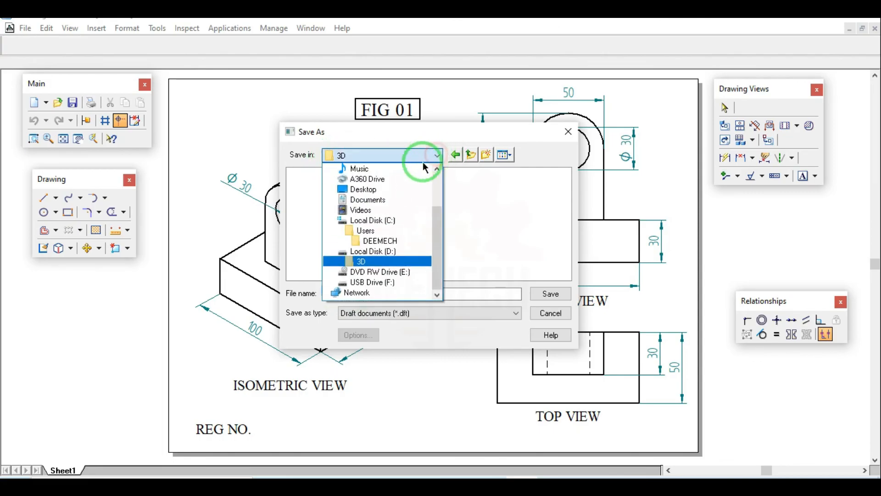
left_click(391, 255)
left_click(323, 206)
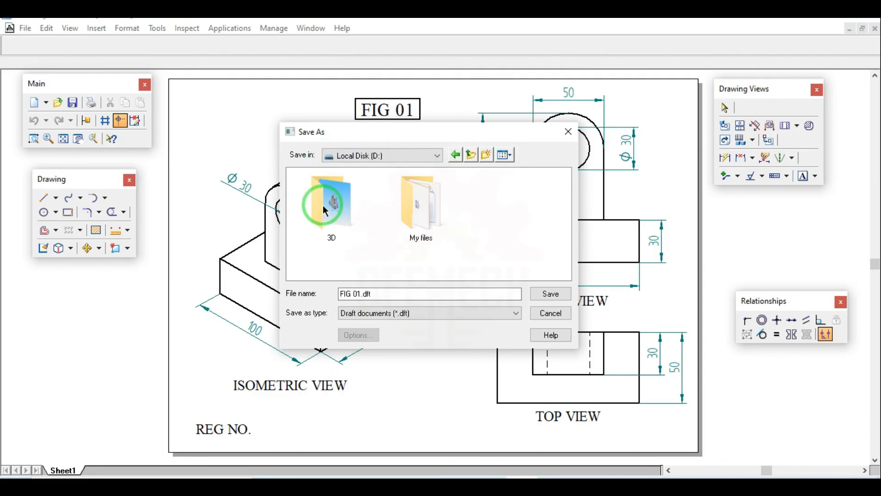
left_click(334, 215)
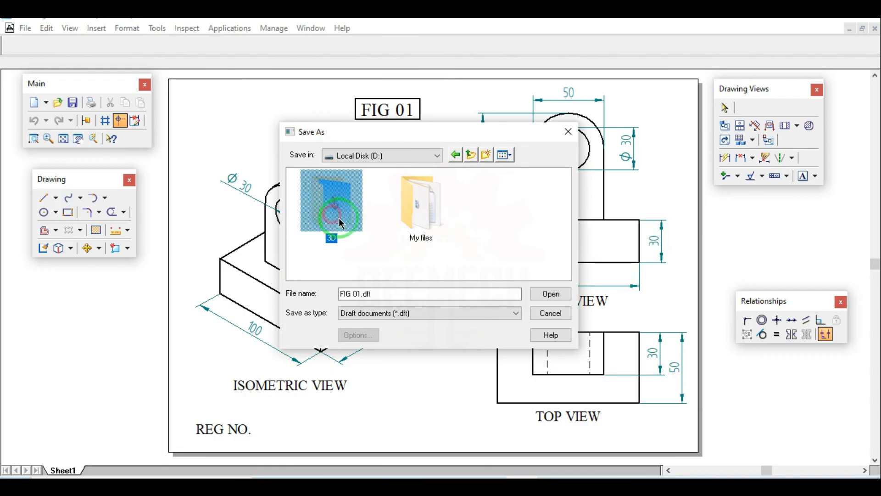
left_click(545, 298)
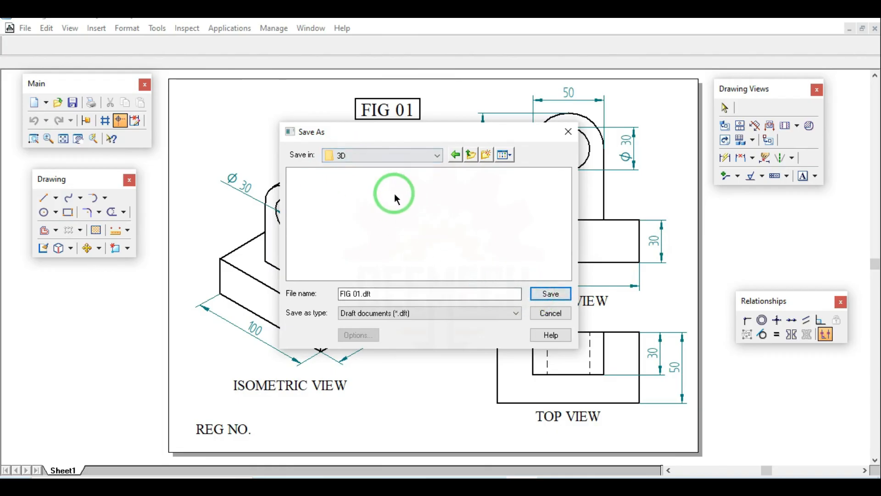
left_click(361, 294)
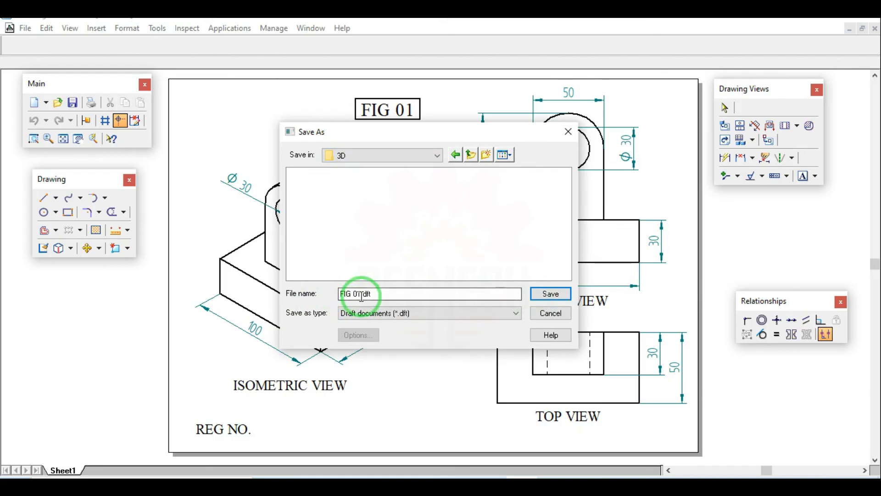
left_click(546, 294)
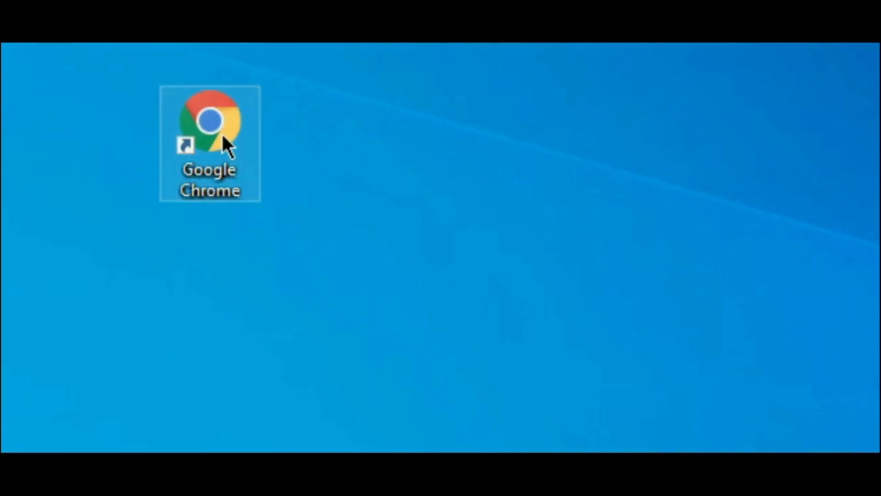
- Switch to Google Chrome and load google.com
right_click(224, 136)
left_click(301, 154)
type("g")
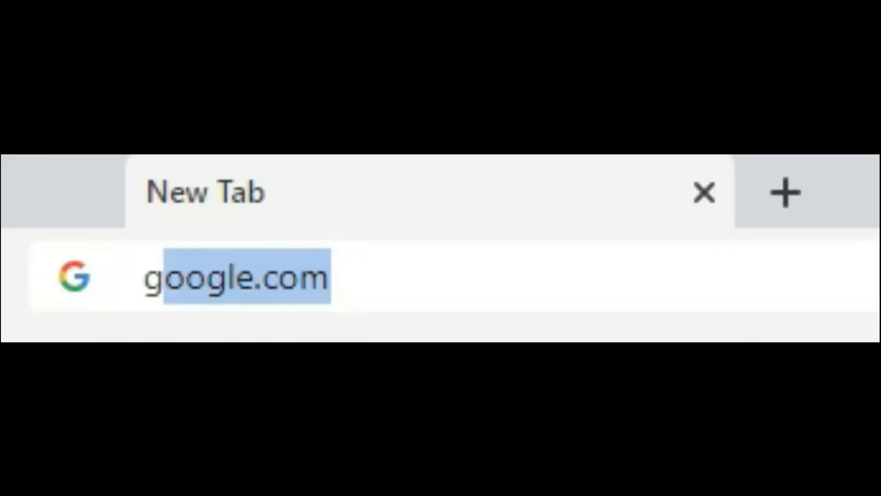
type("oogle.com")
key("Return")
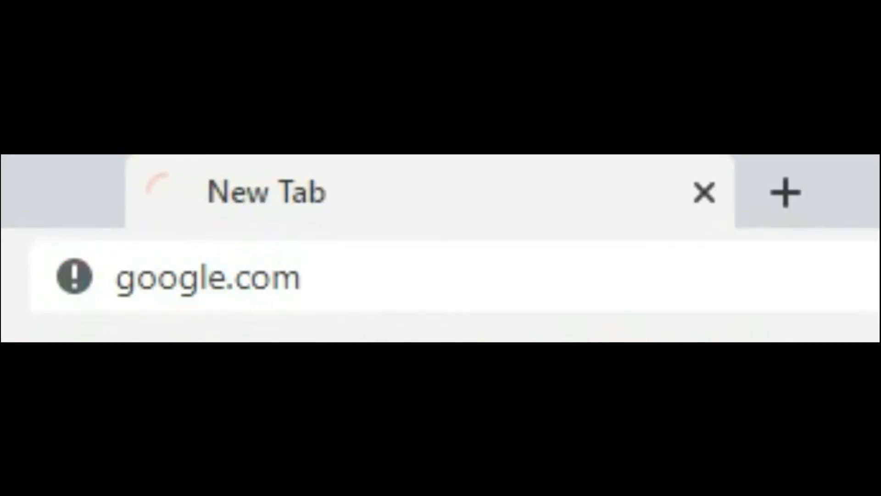
- Search Google for DEEMECH and open the deemechkvgp.wordpress.com website
type("DEEMECH")
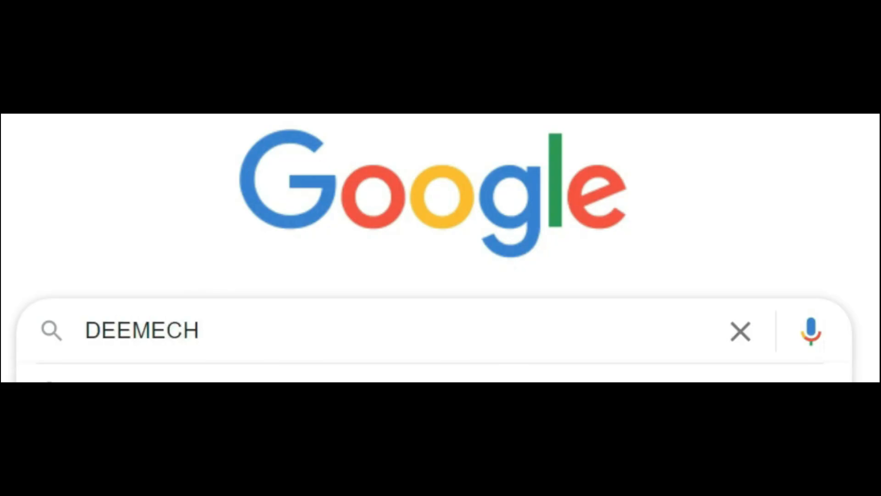
key("Return")
left_click(270, 195)
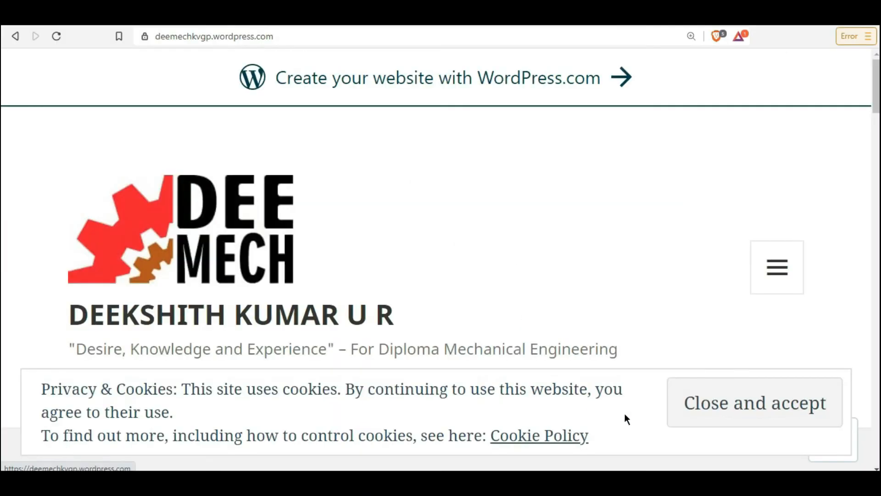
- Accept the cookie notice and look through the website's navigation menu
left_click(753, 405)
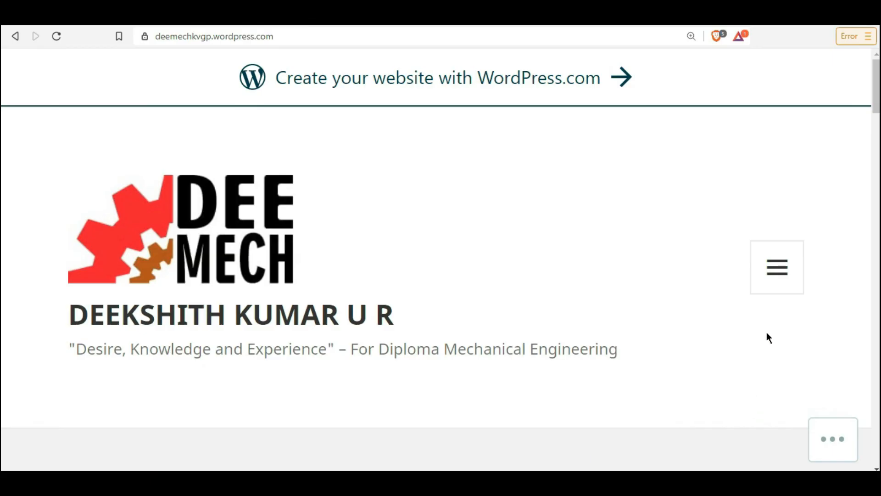
left_click(777, 268)
scroll(756, 316, "down", 8)
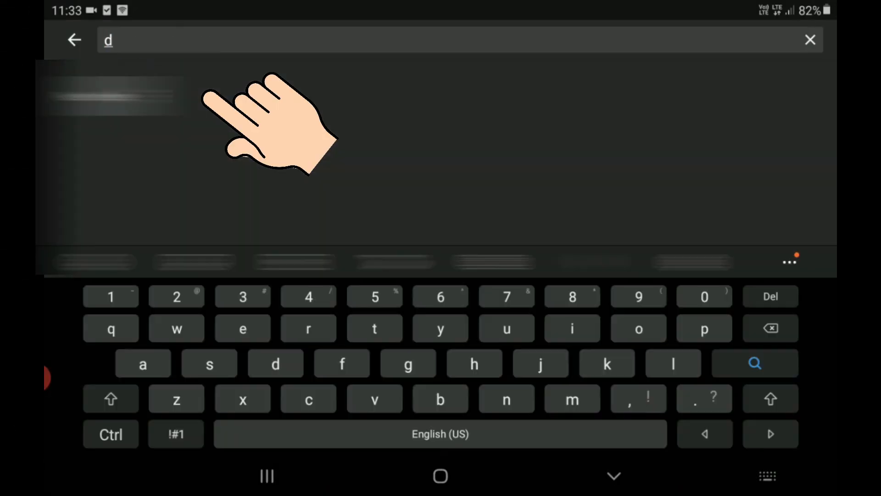
- Search YouTube for deemech and open the DEEMECH channel's list of videos
type("eemech")
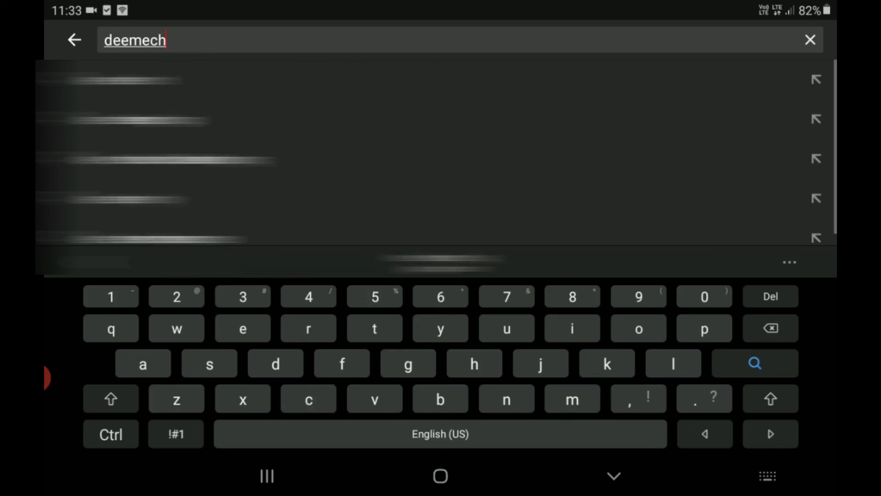
key("Return")
left_click(179, 188)
left_click(219, 84)
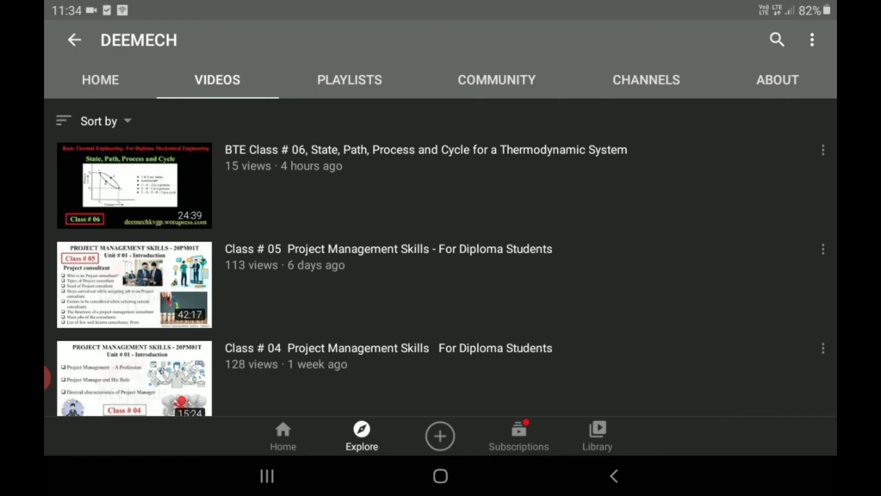
- Look through the DEEMECH channel's videos and playlists
scroll(440, 275, "down", 6)
scroll(440, 239, "down", 4)
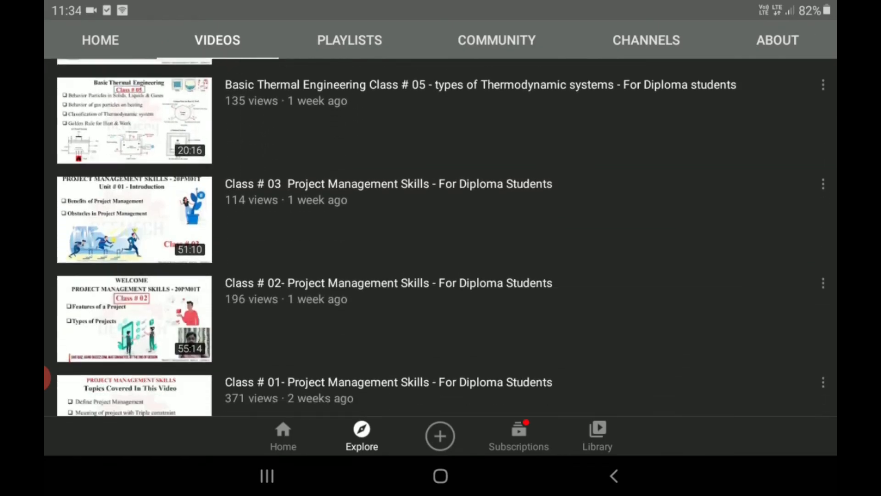
left_click(362, 44)
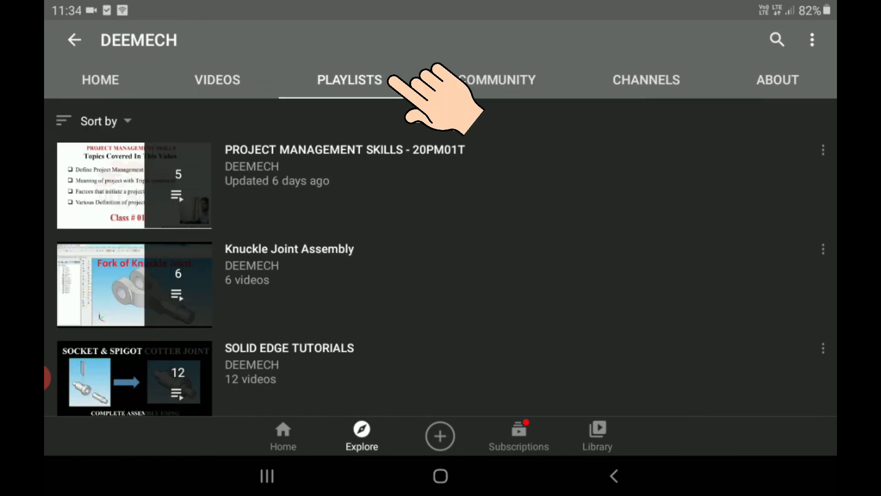
scroll(440, 276, "down", 3)
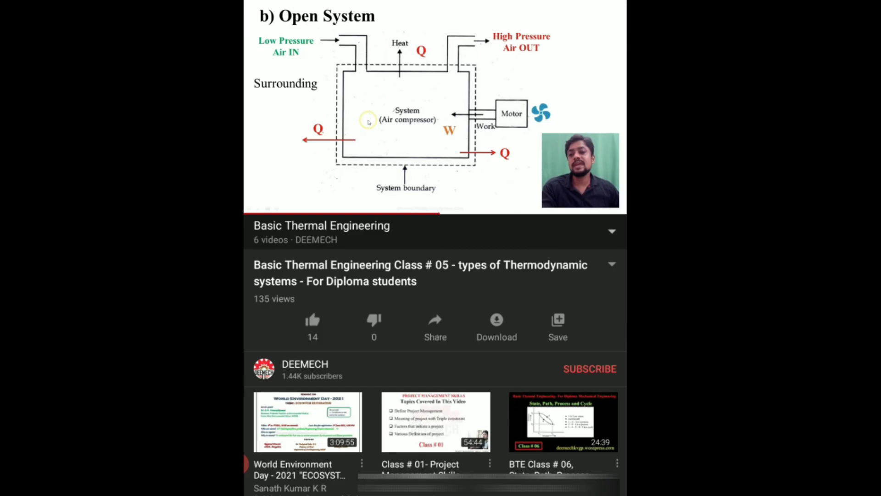
- Subscribe to the DEEMECH channel from the Basic Thermal Engineering Class # 05 video and activate its notification bell
left_click(590, 369)
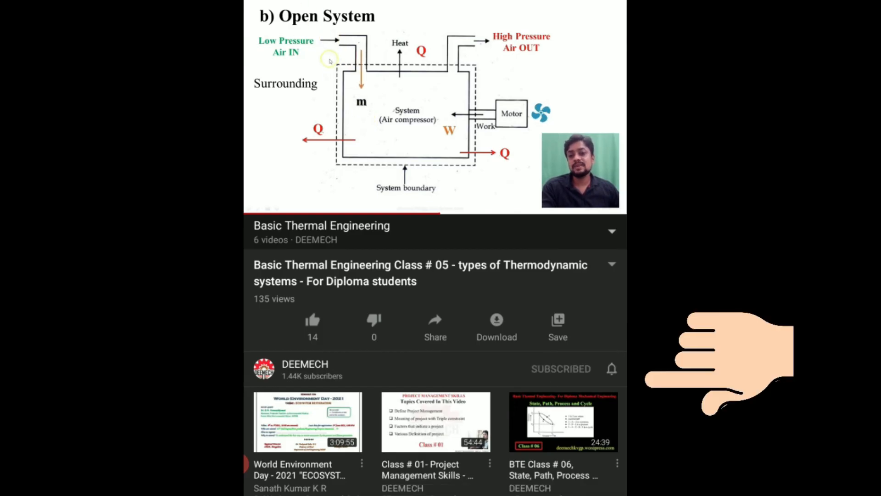
left_click(611, 368)
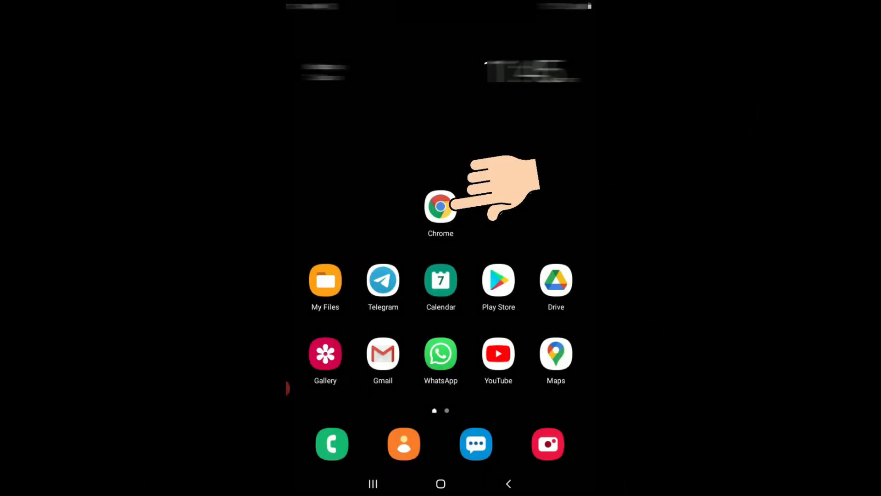
- Switch to Chrome on the mobile device and load google.com
left_click(447, 205)
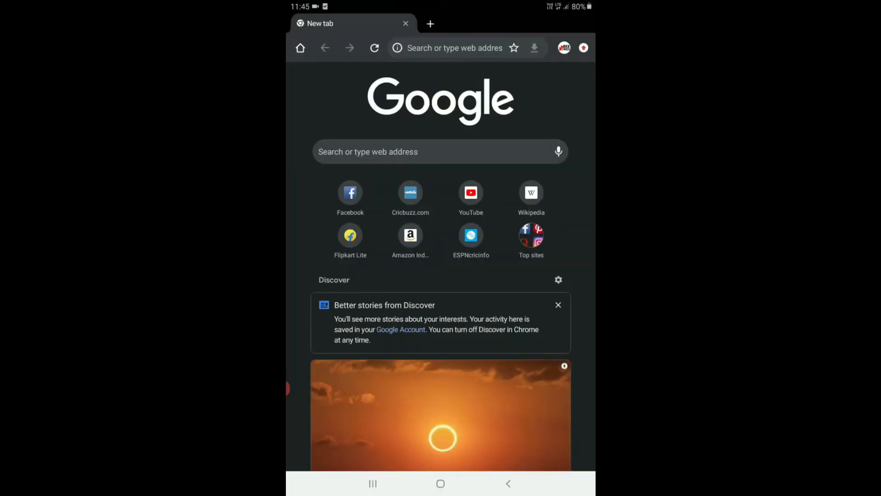
left_click(472, 49)
type("google.com")
key("Return")
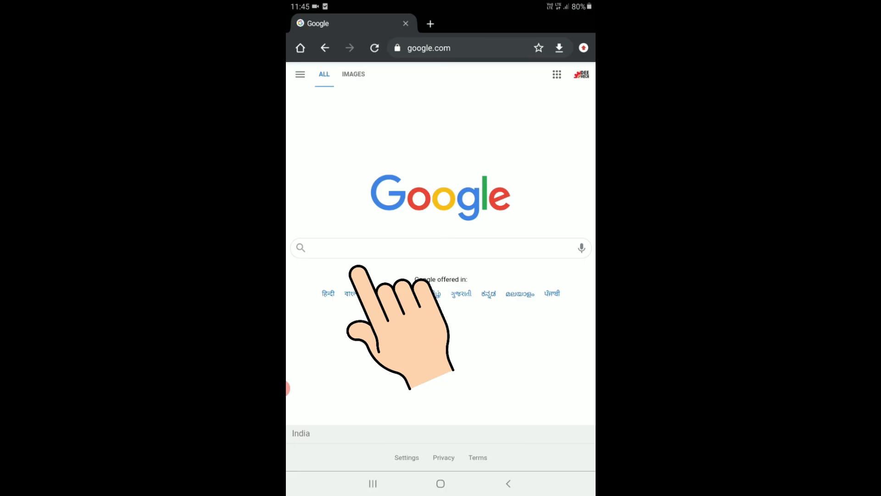
- Search Google for deemech and open the deemechkvgp.wordpress.com result
left_click(359, 250)
left_click(334, 97)
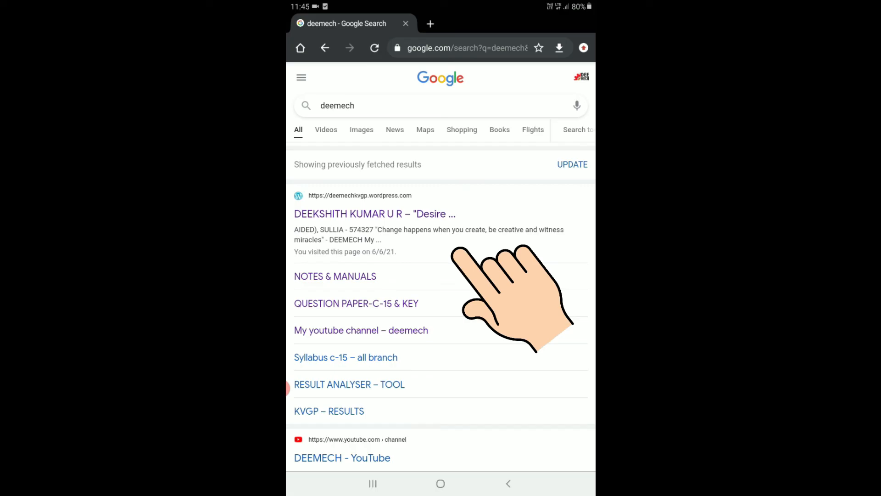
left_click(375, 214)
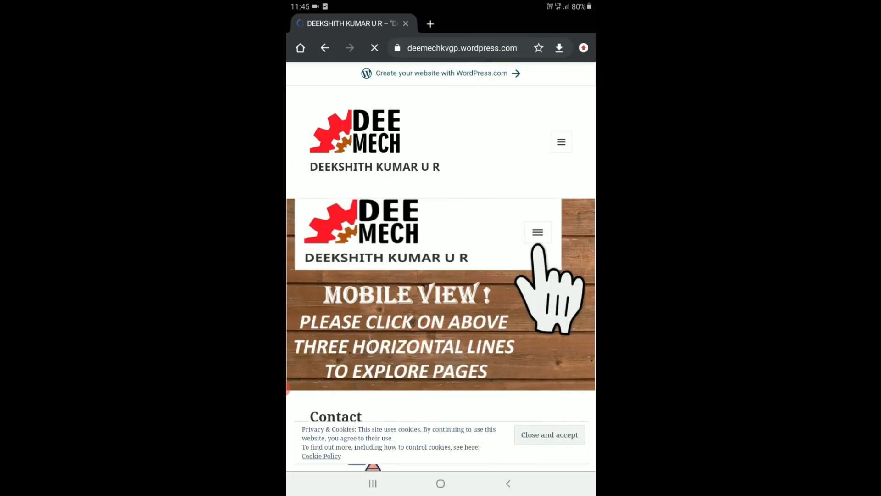
- Accept the cookie notice and open Project Management Skills – 20PM01T from the site's My YouTube Channel page
left_click(549, 435)
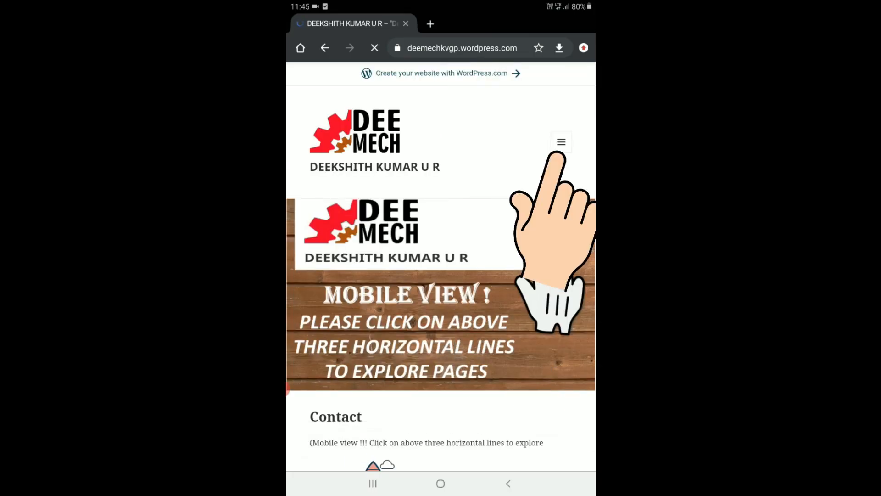
left_click(561, 142)
left_click(377, 261)
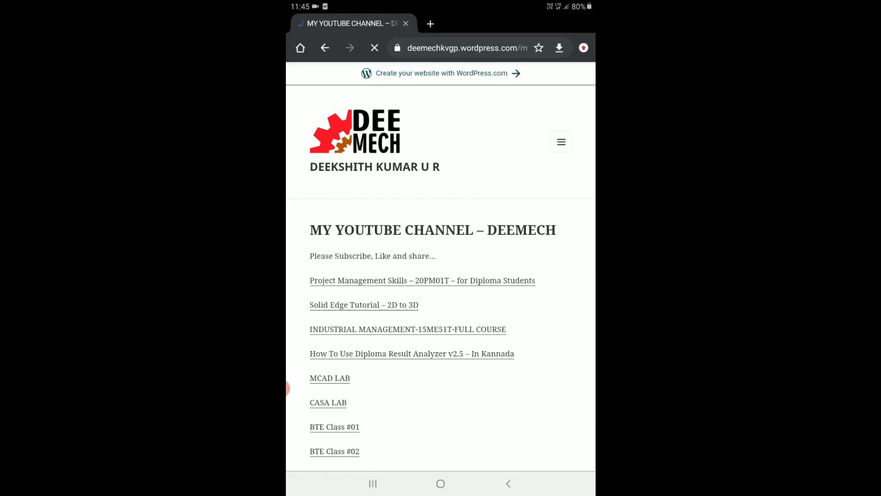
left_click(422, 280)
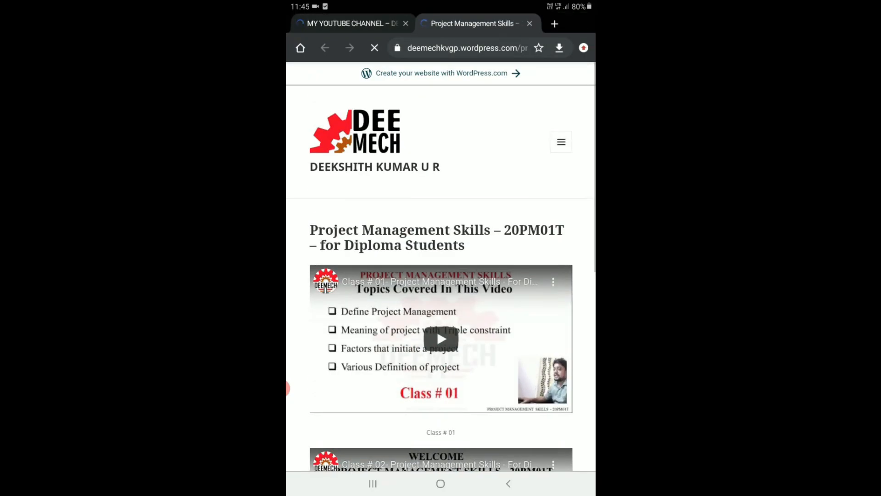
- Open the Project Management Skills - Rev 03 - 2021.pdf through the PROJECT MANAGEMENT SKILLS- 20PM01T entry in Notes & Manuals
left_click(561, 141)
left_click(345, 235)
left_click(373, 234)
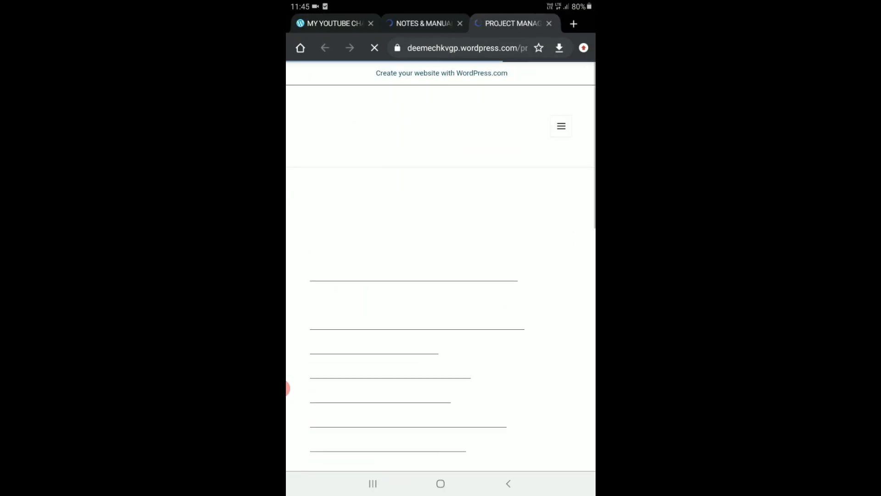
left_click(416, 202)
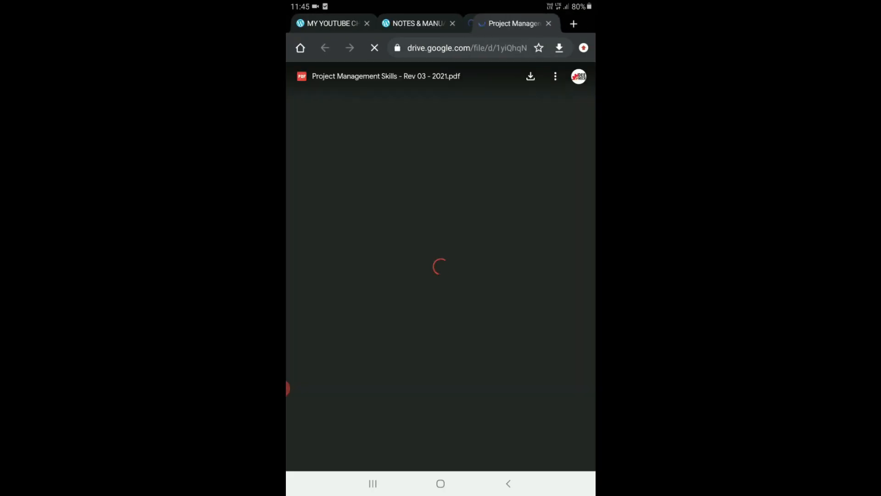
- Look through the Project Management Skills PDF, and close its tab and the PROJECT MANAGEMENT SKILLS- 20PM01T tab
scroll(441, 284, "down", 4)
scroll(440, 285, "up", 4)
left_click(548, 23)
left_click(548, 23)
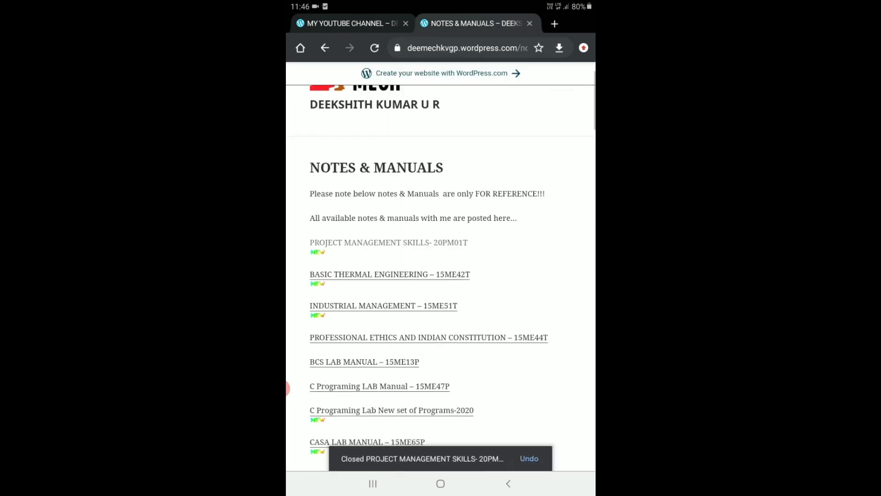
- Open another page from the website's navigation menu, follow one of its links and look through the content
scroll(440, 285, "up", 2)
left_click(561, 142)
left_click(357, 335)
left_click(370, 280)
scroll(287, 388, "down", 3)
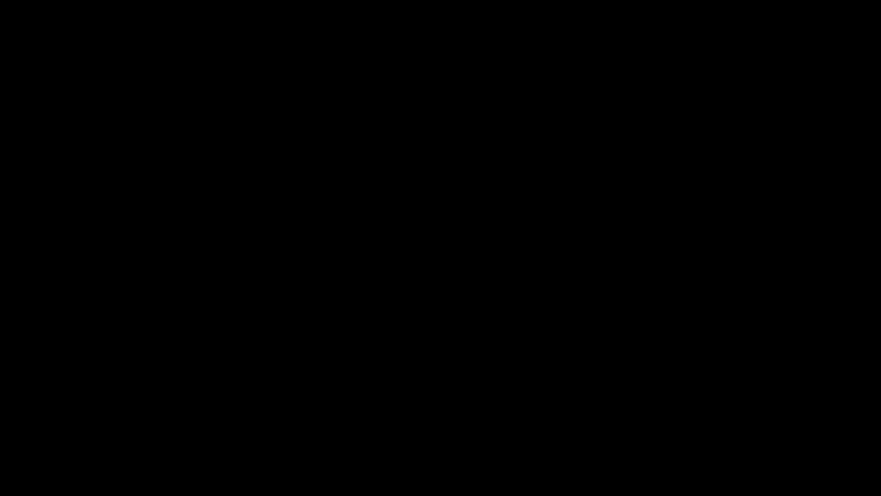